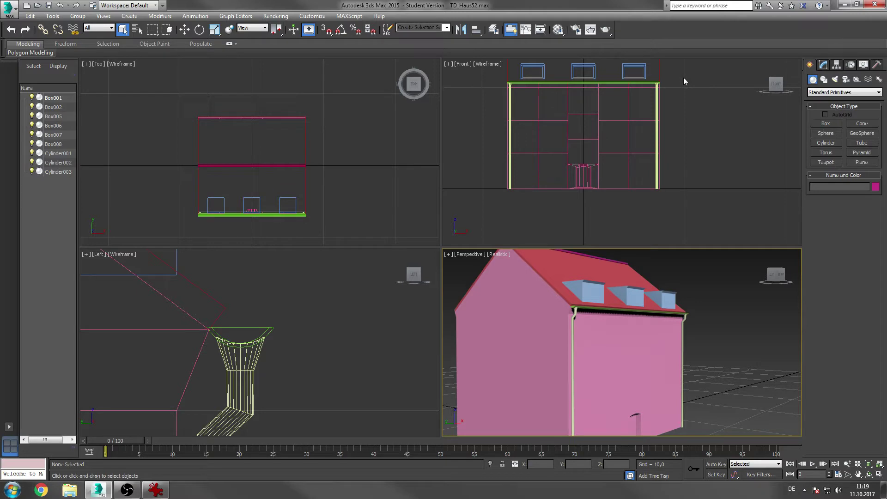
- Load TD_Haus62.bmp as the diffuse bitmap of the first material and assign the material to the house body Box001
{"action": "key", "text": "m"}
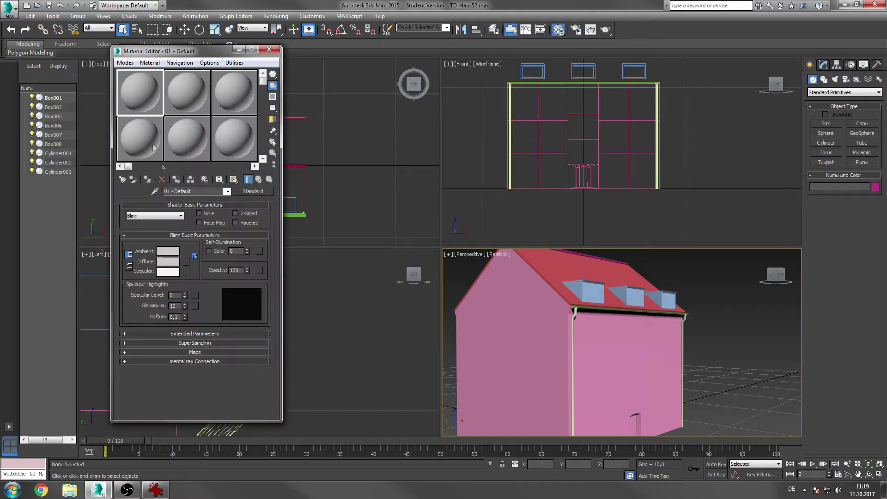
{"action": "left_click", "coordinate": [186, 261]}
{"action": "double_click", "coordinate": [369, 139]}
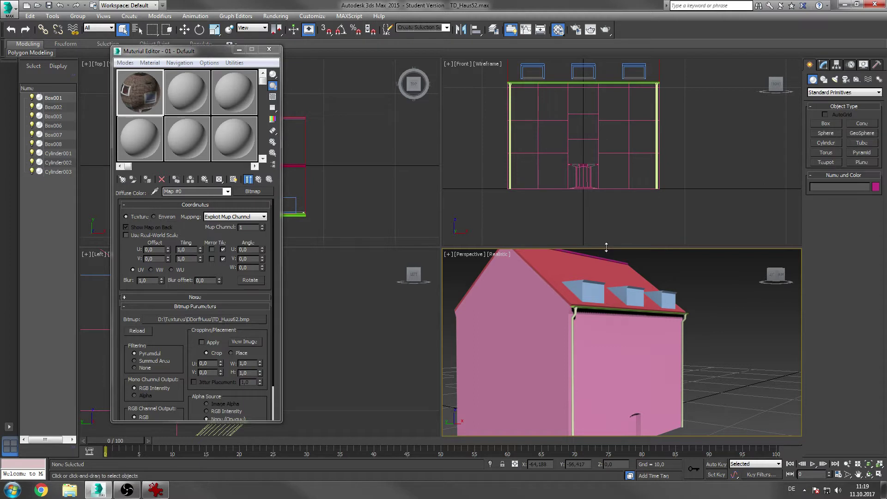
{"action": "left_click", "coordinate": [605, 351]}
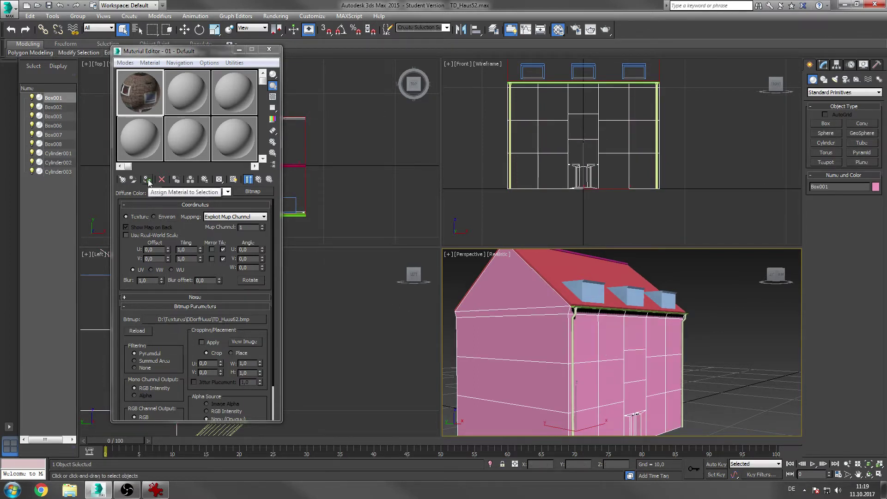
{"action": "left_click", "coordinate": [147, 180]}
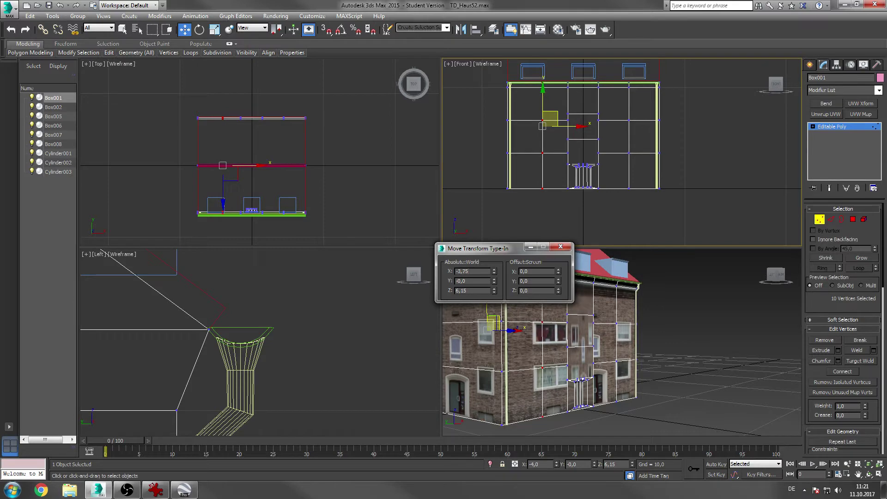
- Move the front wall's left vertex column to X -3,75 and the matching right column to X 3,75
{"action": "key", "text": "Return"}
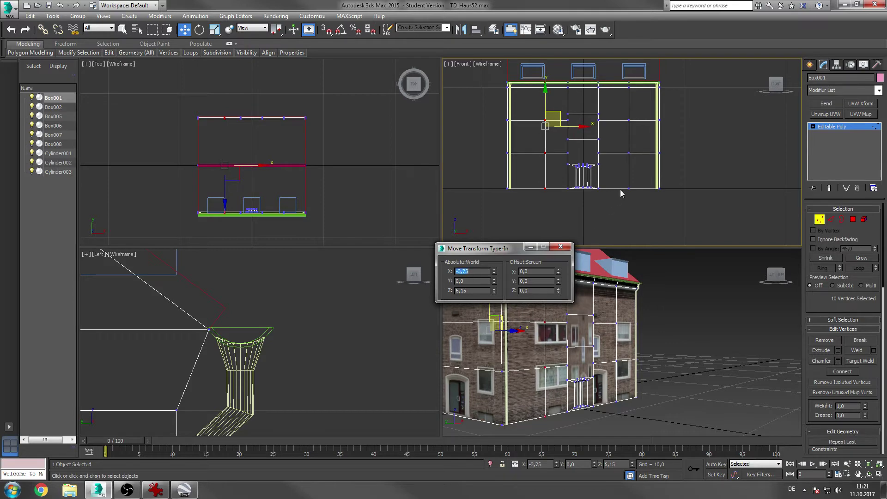
{"action": "type", "text": "4,5"}
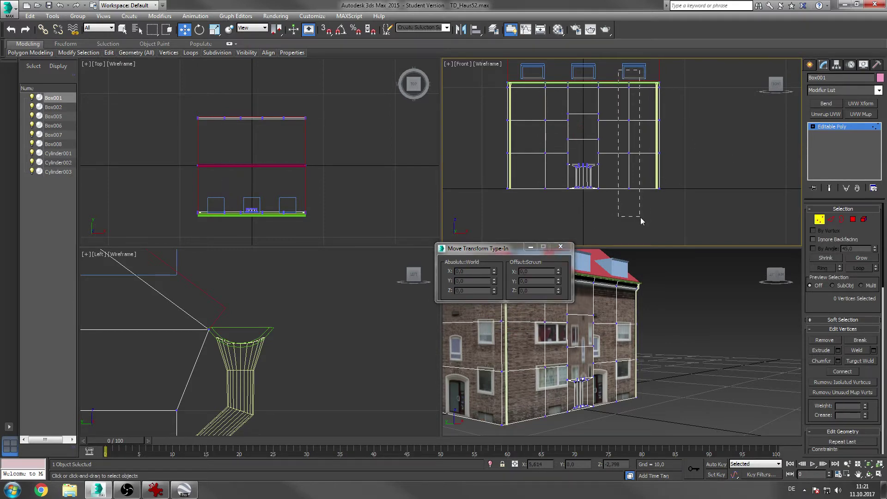
{"action": "key", "text": "Return"}
{"action": "type", "text": "35"}
{"action": "key", "text": "Return"}
{"action": "left_click", "coordinate": [710, 158]}
- Check the facade in Google Earth and move the vertex columns on both sides of the entrance inward to symmetric X positions
{"action": "key", "text": "alt+Tab"}
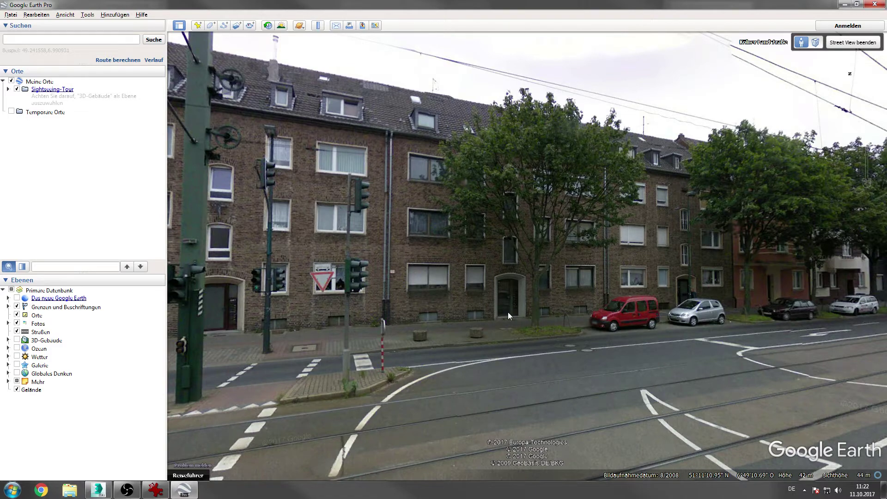
{"action": "key", "text": "alt+Tab"}
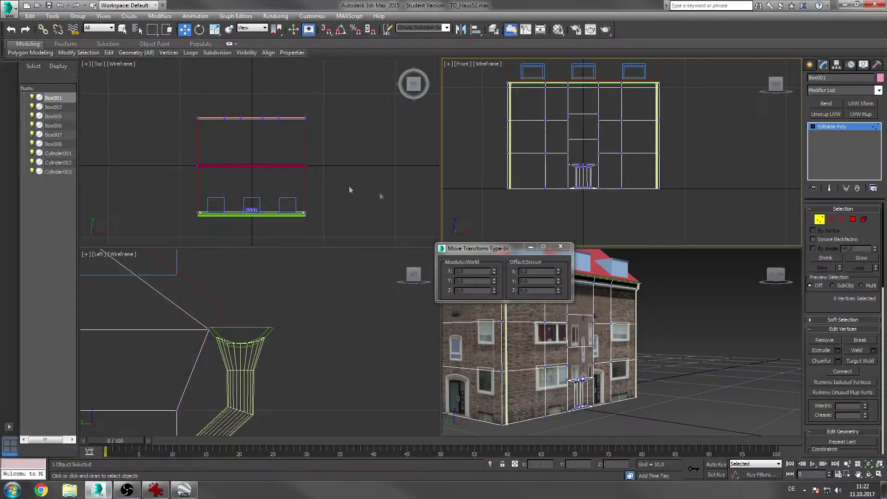
{"action": "left_click_drag", "start_coordinate": [571, 77], "coordinate": [572, 211]}
{"action": "left_click", "coordinate": [463, 270]}
{"action": "type", "text": "2"}
{"action": "key", "text": "Return"}
{"action": "left_click_drag", "start_coordinate": [593, 77], "coordinate": [618, 198]}
{"action": "left_click", "coordinate": [462, 270]}
{"action": "type", "text": "2"}
{"action": "key", "text": "Return"}
{"action": "left_click", "coordinate": [713, 270]}
- Select the two outer ground-floor polygons of the front wall and apply UVW Map and Unwrap UVW to them
{"action": "key", "text": "4"}
{"action": "middle_click_drag", "start_coordinate": [691, 304], "coordinate": [687, 299]}
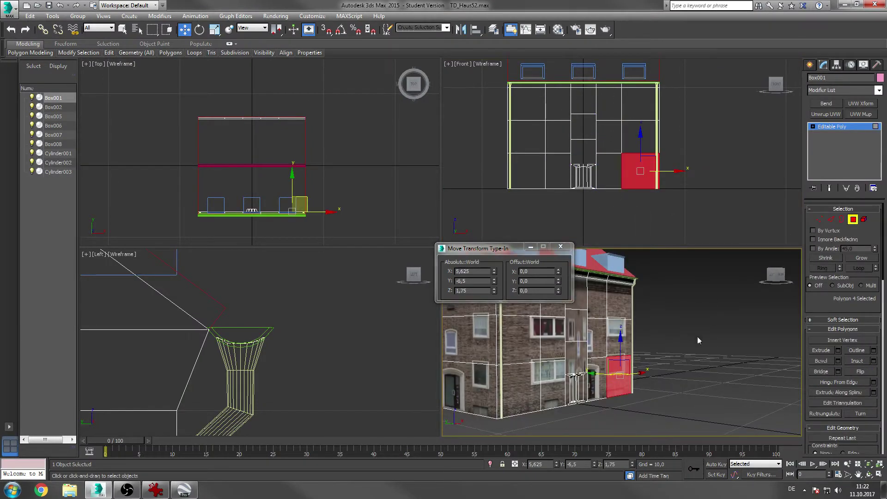
{"action": "left_click", "coordinate": [631, 201]}
{"action": "key", "text": "q"}
{"action": "left_click", "coordinate": [640, 171]}
{"action": "left_click", "coordinate": [524, 165], "text": "ctrl"}
{"action": "left_click", "coordinate": [861, 114]}
{"action": "left_click", "coordinate": [826, 114]}
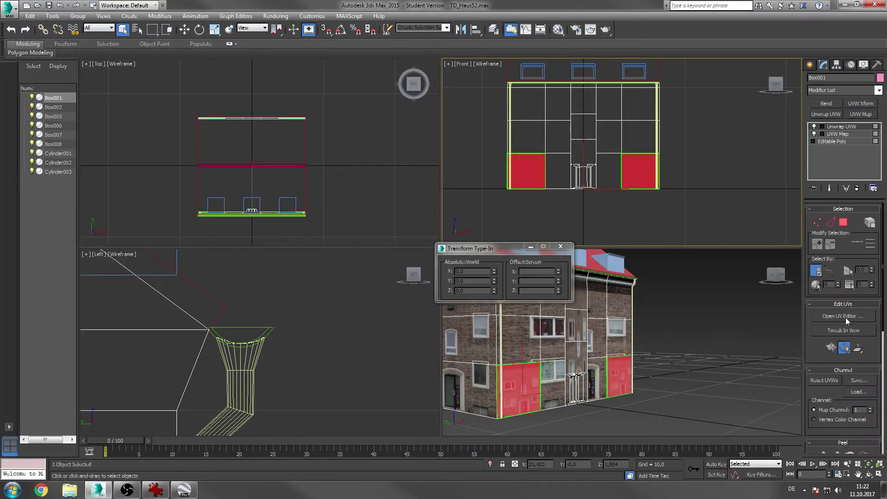
- Show the TD_Haus62.bmp map in the UV editor and set the V of the upper UV vertices to 0,4
{"action": "left_click", "coordinate": [843, 316]}
{"action": "left_click", "coordinate": [277, 66]}
{"action": "left_click", "coordinate": [273, 79]}
{"action": "left_click_drag", "start_coordinate": [6, 91], "coordinate": [240, 107]}
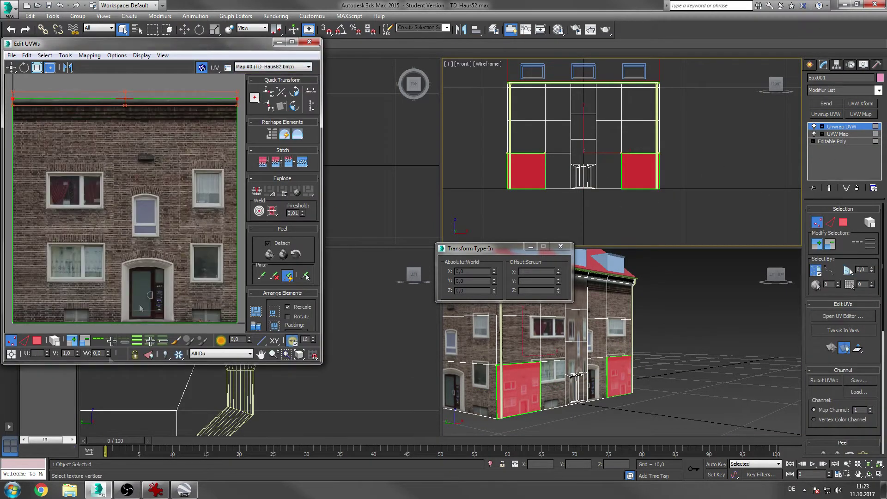
{"action": "left_click_drag", "start_coordinate": [72, 353], "coordinate": [4, 356]}
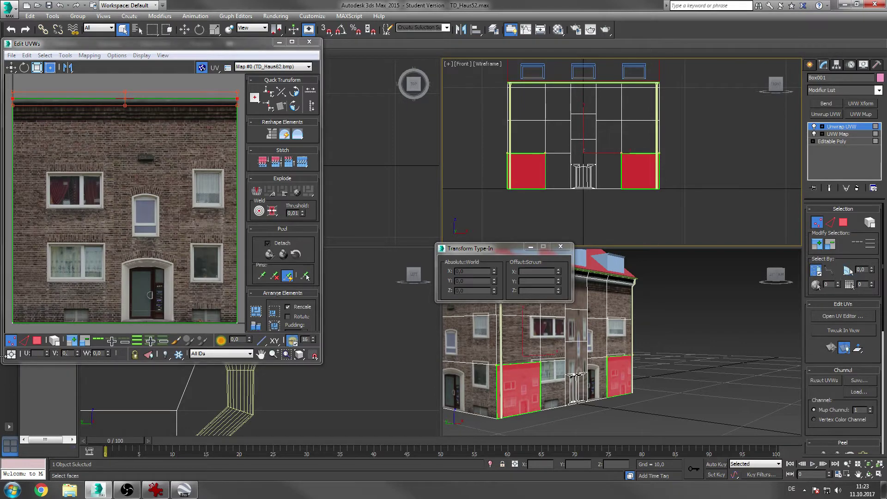
{"action": "type", "text": "0,5"}
{"action": "key", "text": "Return"}
{"action": "type", "text": "0,4"}
{"action": "key", "text": "Return"}
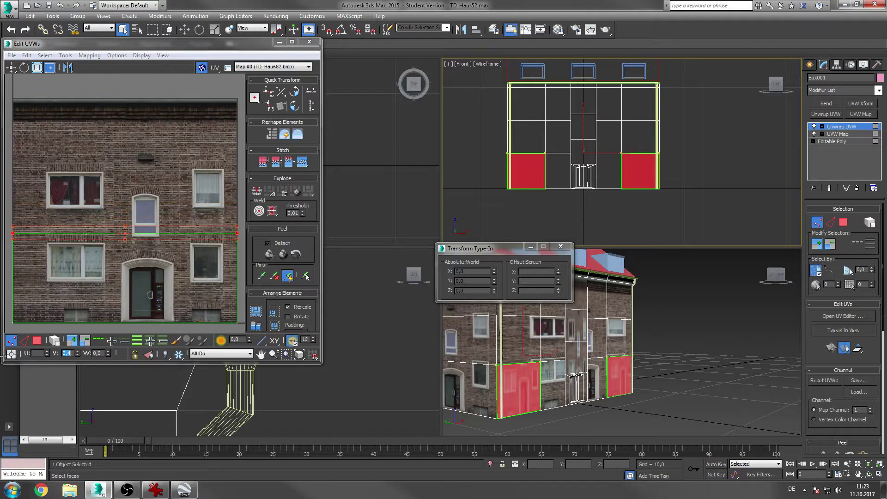
- Set the U of the right-hand UV vertices to 0,45 so the face frames the wide ground-floor window
{"action": "left_click", "coordinate": [37, 353]}
{"action": "type", "text": "0,4"}
{"action": "key", "text": "Return"}
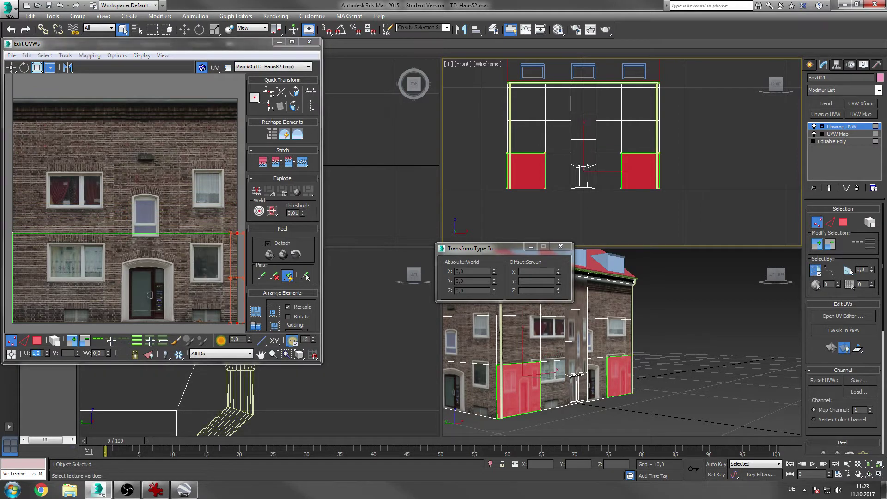
{"action": "type", "text": "0,45"}
{"action": "key", "text": "Return"}
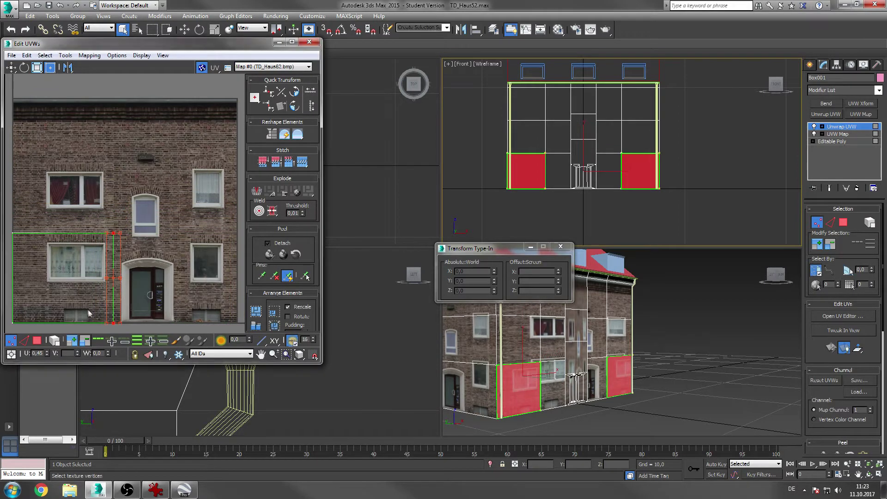
- Raise the lower UV vertices slightly above the bottom edge of the texture
{"action": "left_click_drag", "start_coordinate": [9, 313], "coordinate": [147, 367]}
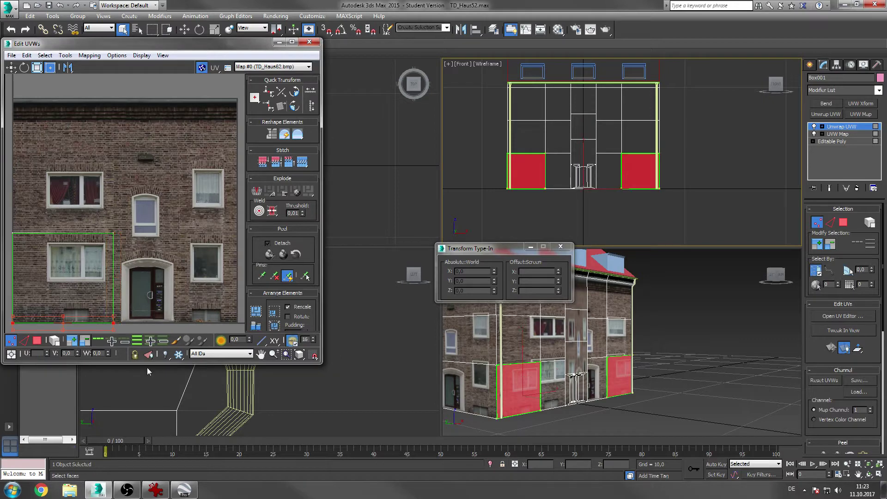
{"action": "left_click_drag", "start_coordinate": [76, 354], "coordinate": [76, 349]}
{"action": "left_click", "coordinate": [140, 315]}
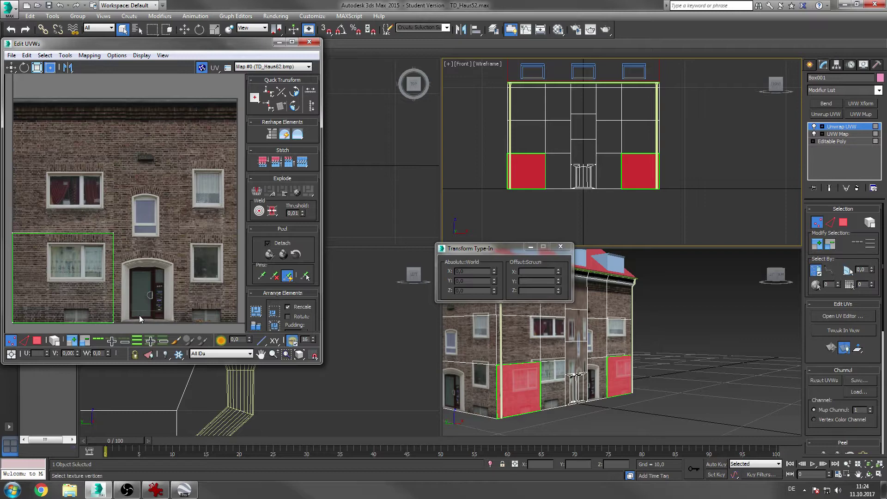
{"action": "key", "text": "ctrl+z"}
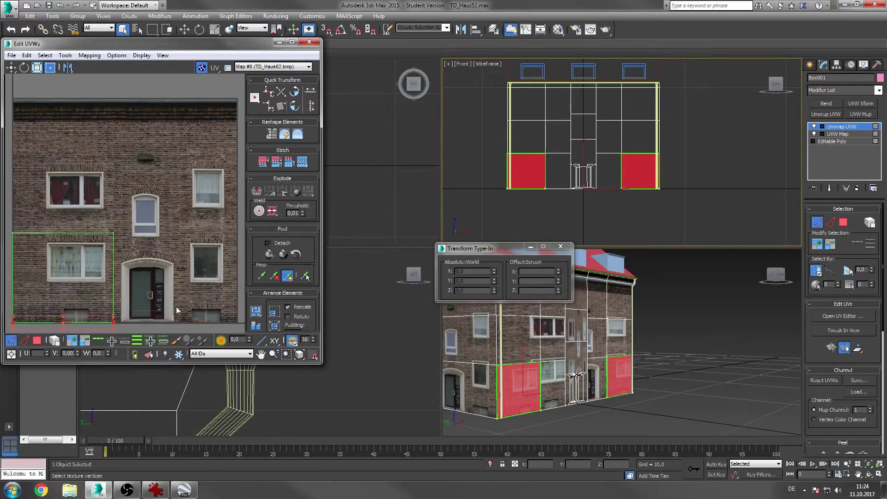
{"action": "left_click", "coordinate": [159, 292]}
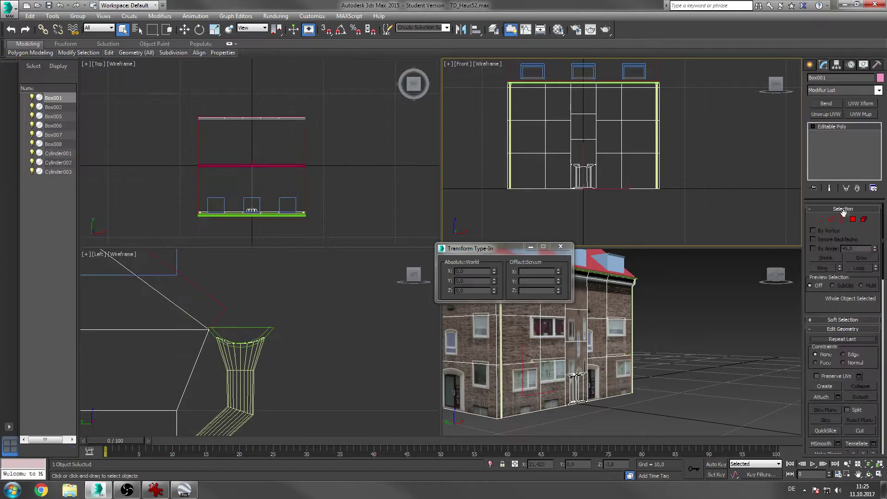
- Unwrap the right outer ground-floor polygon of the front wall and flip its UVs horizontally
{"action": "key", "text": "4"}
{"action": "left_click", "coordinate": [664, 190]}
{"action": "left_click", "coordinate": [642, 162]}
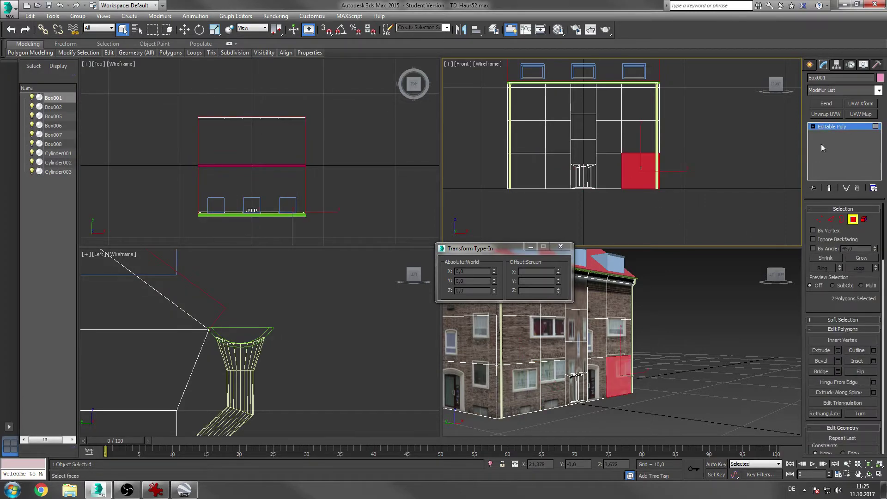
{"action": "left_click", "coordinate": [825, 114]}
{"action": "left_click_drag", "start_coordinate": [161, 207], "coordinate": [160, 207]}
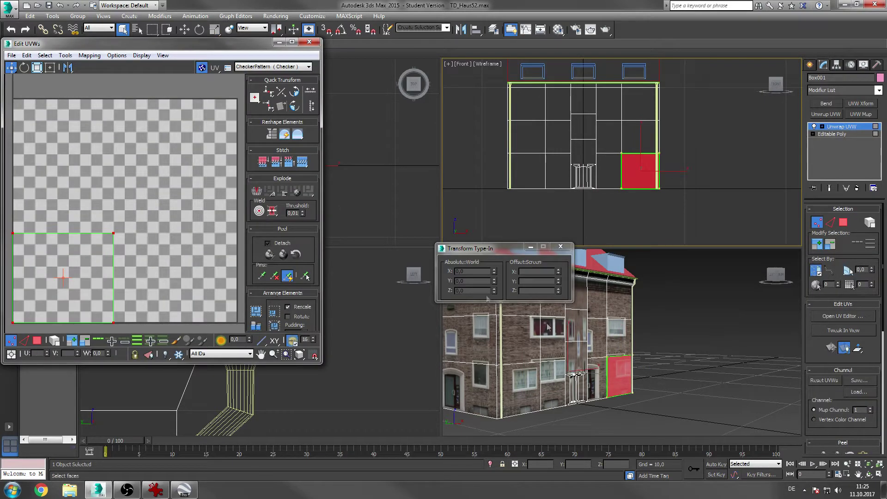
{"action": "left_click", "coordinate": [65, 55]}
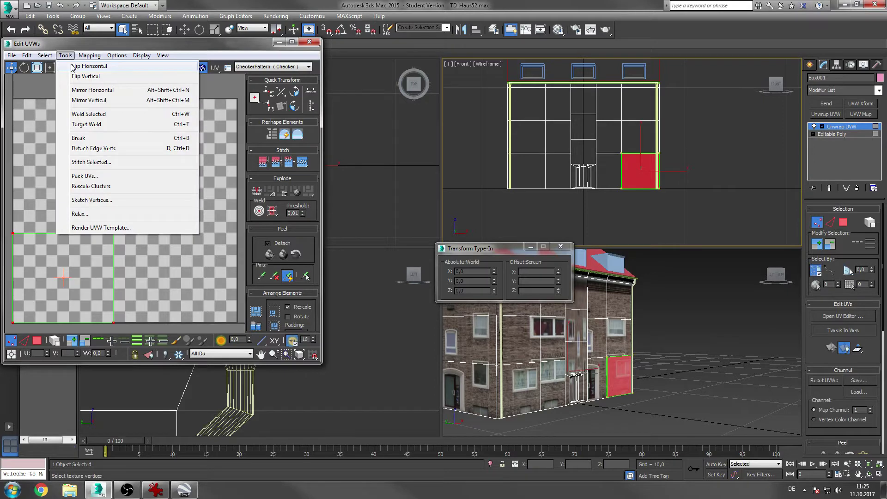
{"action": "left_click", "coordinate": [72, 67]}
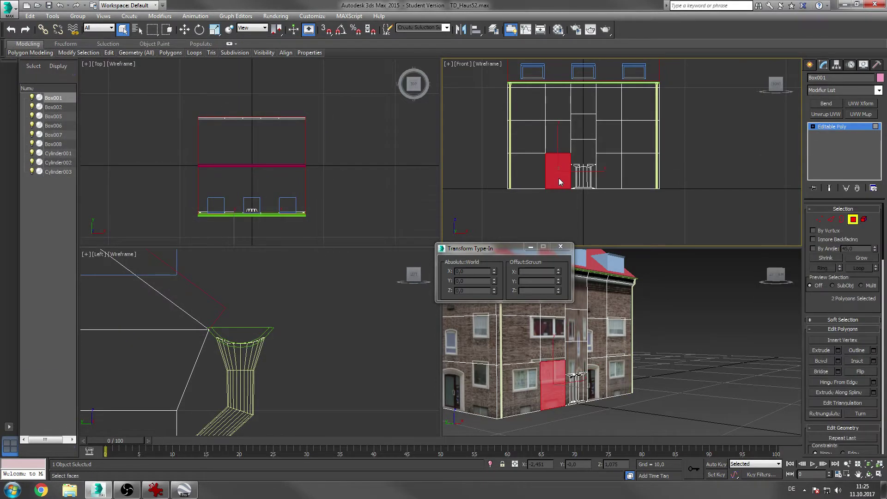
- Apply UVW Map and Unwrap UVW to the two inner ground-floor polygons and show TD_Haus62.bmp in the UV editor
{"action": "left_click", "coordinate": [614, 169], "text": "ctrl"}
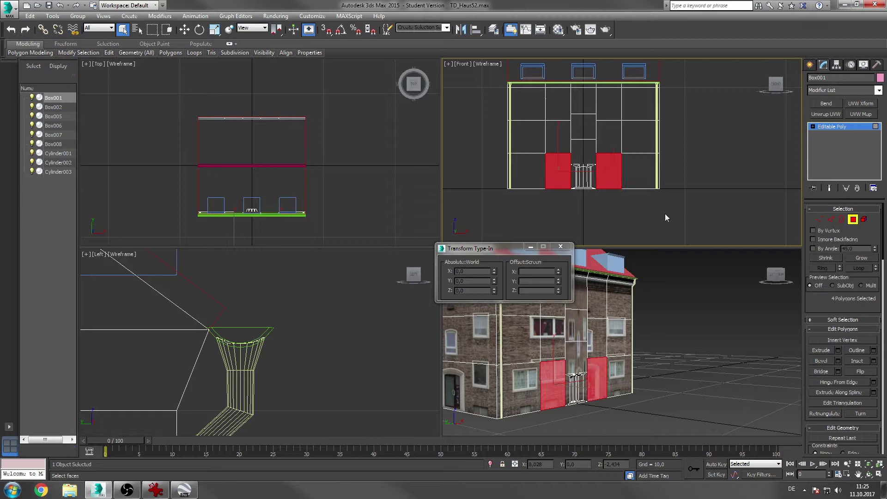
{"action": "left_click", "coordinate": [861, 114]}
{"action": "left_click", "coordinate": [826, 114]}
{"action": "left_click", "coordinate": [843, 316]}
{"action": "left_click", "coordinate": [249, 66]}
{"action": "left_click", "coordinate": [259, 79]}
- Set the U of the left-hand UV vertices to 0,76, beside the narrow window
{"action": "left_click_drag", "start_coordinate": [7, 90], "coordinate": [28, 329]}
{"action": "double_click", "coordinate": [36, 354]}
{"action": "type", "text": "0,75"}
{"action": "key", "text": "Return"}
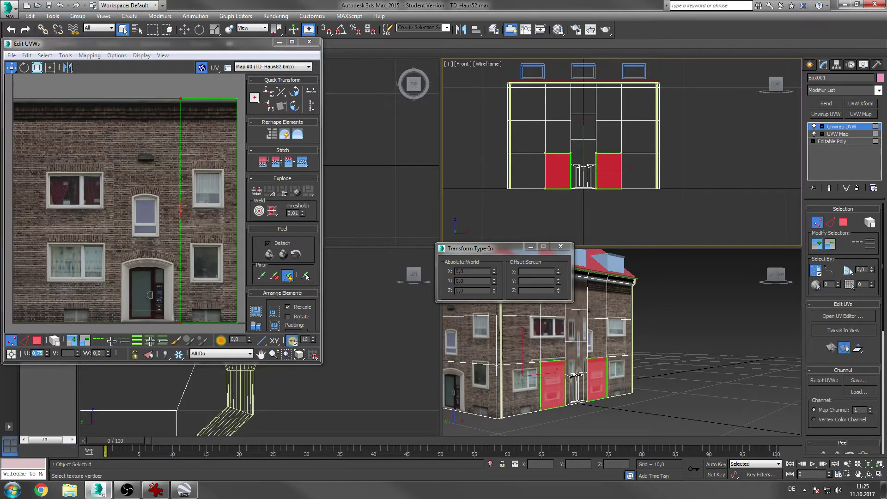
{"action": "type", "text": "0,76"}
{"action": "key", "text": "Return"}
- Set the V of the upper UV vertices to 0,4 and of the lower ones to 0,002
{"action": "left_click_drag", "start_coordinate": [173, 88], "coordinate": [243, 109]}
{"action": "double_click", "coordinate": [67, 353]}
{"action": "type", "text": "0,4"}
{"action": "key", "text": "Return"}
{"action": "left_click_drag", "start_coordinate": [173, 312], "coordinate": [244, 330]}
{"action": "double_click", "coordinate": [67, 354]}
{"action": "type", "text": "0,002"}
{"action": "key", "text": "Return"}
- Collapse the whole modifier stack of Box001 and accept the warning
{"action": "right_click", "coordinate": [832, 163]}
{"action": "left_click", "coordinate": [809, 258]}
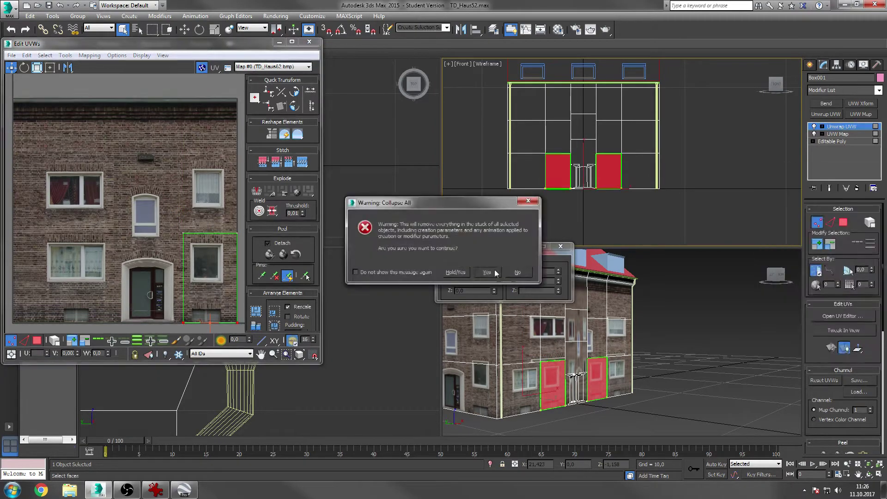
{"action": "left_click", "coordinate": [493, 274]}
{"action": "left_click", "coordinate": [525, 101]}
{"action": "left_click", "coordinate": [649, 106], "text": "ctrl"}
{"action": "left_click", "coordinate": [630, 139], "text": "ctrl"}
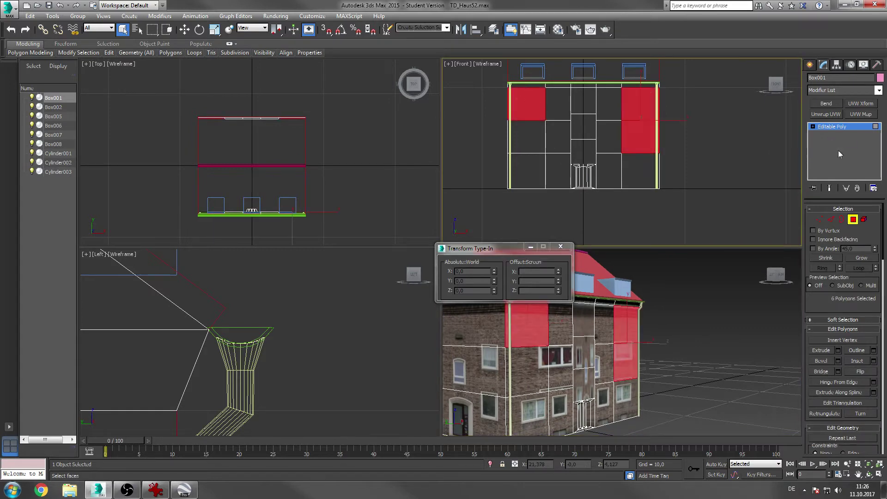
{"action": "left_click", "coordinate": [685, 166]}
- Apply UVW Map and Unwrap UVW to both upper-left outer polygons and the middle right outer one, showing TD_Haus62.bmp in the UV editor
{"action": "left_click", "coordinate": [527, 102]}
{"action": "left_click", "coordinate": [527, 137], "text": "ctrl"}
{"action": "left_click", "coordinate": [648, 146], "text": "ctrl"}
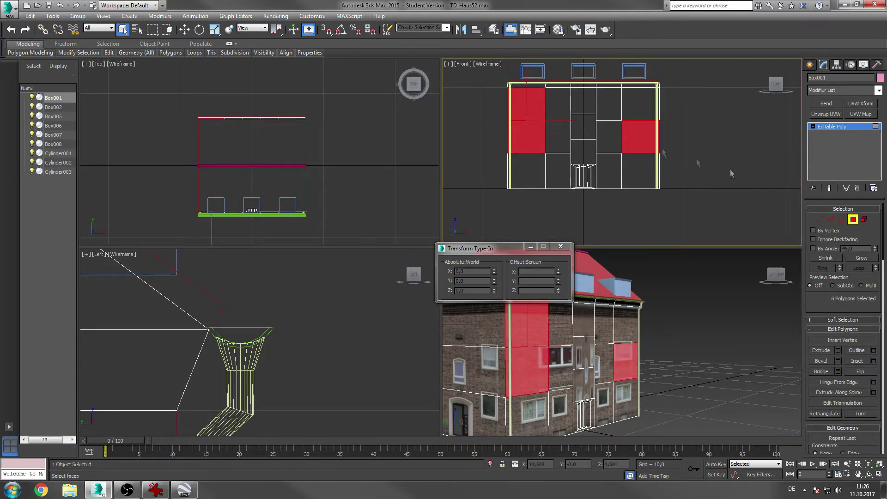
{"action": "left_click", "coordinate": [861, 114]}
{"action": "left_click", "coordinate": [835, 270]}
{"action": "left_click", "coordinate": [826, 114]}
{"action": "left_click", "coordinate": [842, 316]}
{"action": "left_click", "coordinate": [272, 67]}
{"action": "left_click", "coordinate": [257, 83]}
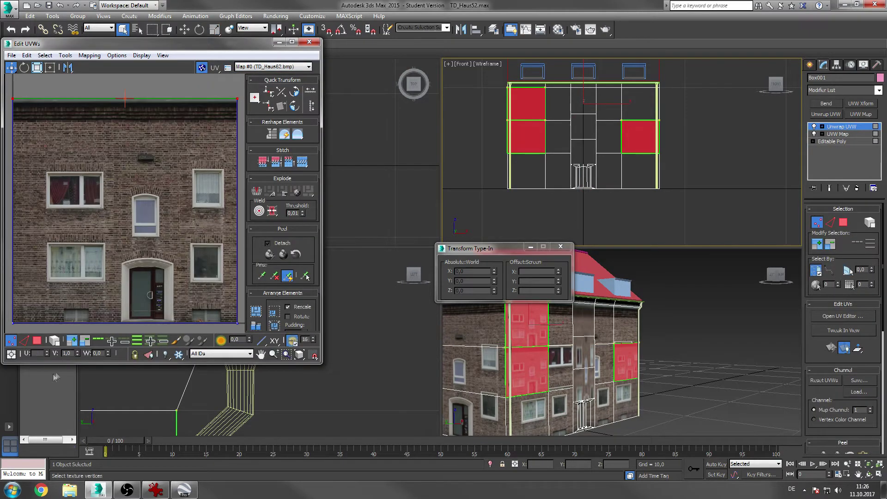
- Set the V of the upper UV vertices to 0,75 and of the lower ones to 0,4 to frame the upper-floor window
{"action": "double_click", "coordinate": [65, 353]}
{"action": "type", "text": "0,75"}
{"action": "key", "text": "Return"}
{"action": "left_click_drag", "start_coordinate": [7, 317], "coordinate": [244, 330]}
{"action": "double_click", "coordinate": [66, 353]}
{"action": "type", "text": "0,4"}
{"action": "key", "text": "Return"}
- Set the U of the right-hand UV vertices to 0,45 and collapse the modifier stack
{"action": "left_click_drag", "start_coordinate": [226, 146], "coordinate": [244, 242]}
{"action": "double_click", "coordinate": [37, 353]}
{"action": "type", "text": "0,45"}
{"action": "key", "text": "Return"}
{"action": "right_click", "coordinate": [855, 161]}
{"action": "left_click", "coordinate": [854, 174]}
- Unwrap the top-floor right outer polygon, setting its upper UV vertices to V 0,4 and its right-hand ones to U 0,45
{"action": "left_click", "coordinate": [826, 114]}
{"action": "left_click", "coordinate": [842, 316]}
{"action": "type", "text": "0,4"}
{"action": "key", "text": "Return"}
{"action": "left_click_drag", "start_coordinate": [221, 222], "coordinate": [259, 329]}
{"action": "double_click", "coordinate": [37, 353]}
{"action": "type", "text": "0,45"}
{"action": "key", "text": "Return"}
- Set the top-floor polygon's lower UV vertices to V 0,1 and its upper ones to V 0,45
{"action": "left_click_drag", "start_coordinate": [7, 310], "coordinate": [127, 330]}
{"action": "double_click", "coordinate": [67, 353]}
{"action": "type", "text": "0,1"}
{"action": "key", "text": "Return"}
{"action": "left_click_drag", "start_coordinate": [138, 224], "coordinate": [7, 245]}
{"action": "double_click", "coordinate": [67, 353]}
{"action": "type", "text": "0,45"}
{"action": "key", "text": "Return"}
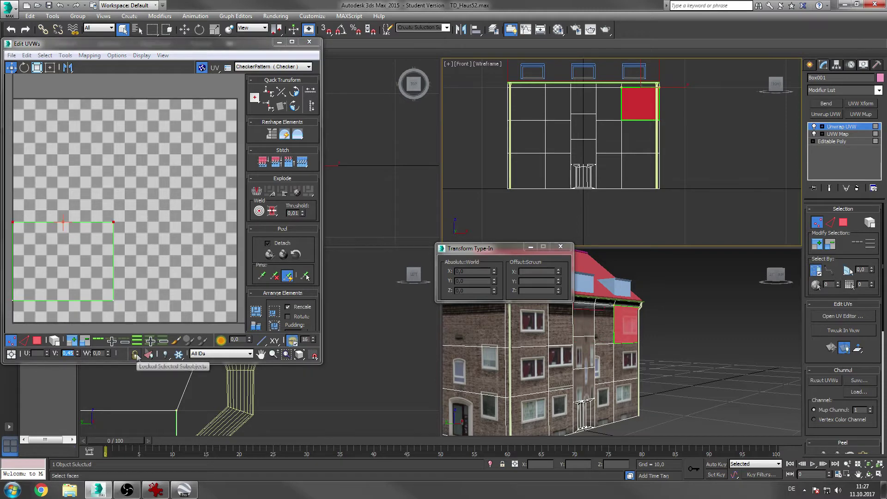
- With TD_Haus62.bmp shown as background, set the lower UV vertices to V 0,09 and collapse the modifier stack
{"action": "left_click", "coordinate": [273, 67]}
{"action": "left_click", "coordinate": [273, 80]}
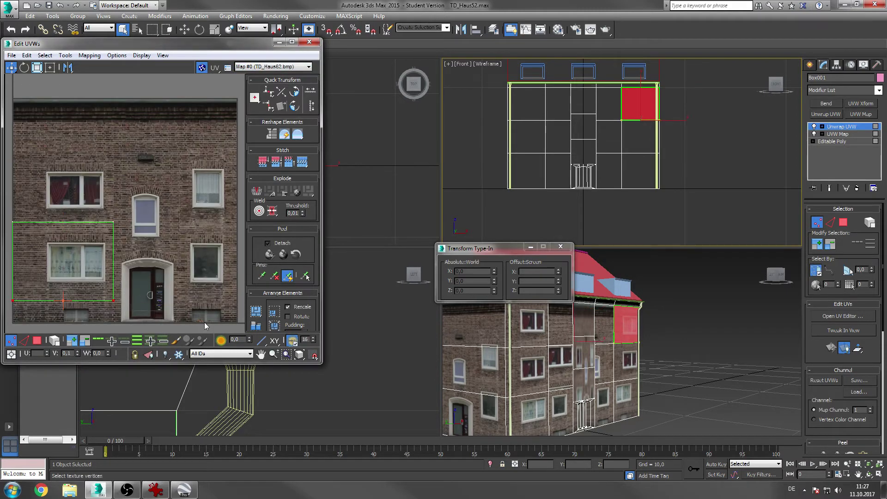
{"action": "double_click", "coordinate": [67, 353]}
{"action": "type", "text": "0,09"}
{"action": "key", "text": "Return"}
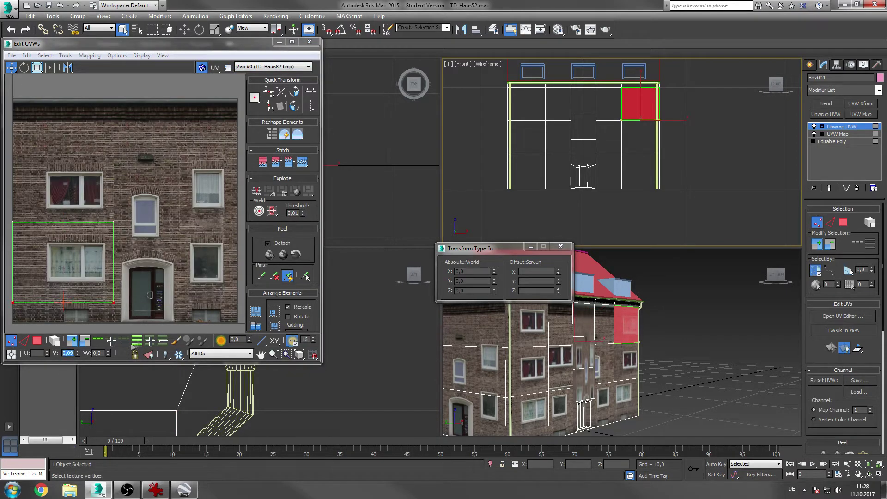
{"action": "right_click", "coordinate": [832, 144]}
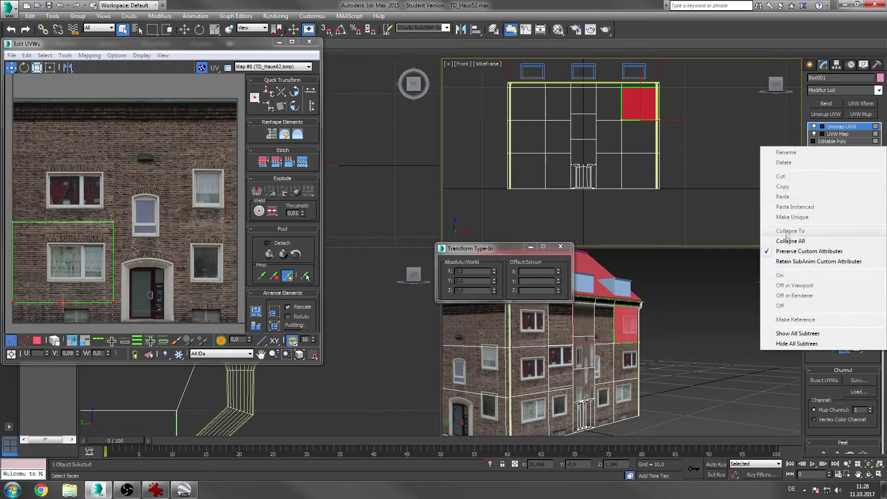
{"action": "left_click", "coordinate": [786, 276]}
- Flip the UVs of the two upper right outer polygons horizontally with Unwrap UVW and collapse the modifier stack
{"action": "left_click", "coordinate": [826, 114]}
{"action": "left_click", "coordinate": [842, 316]}
{"action": "left_click_drag", "start_coordinate": [134, 316], "coordinate": [10, 144]}
{"action": "left_click", "coordinate": [65, 55]}
{"action": "left_click", "coordinate": [134, 82]}
{"action": "right_click", "coordinate": [832, 172]}
{"action": "left_click", "coordinate": [785, 260]}
{"action": "left_click", "coordinate": [486, 273]}
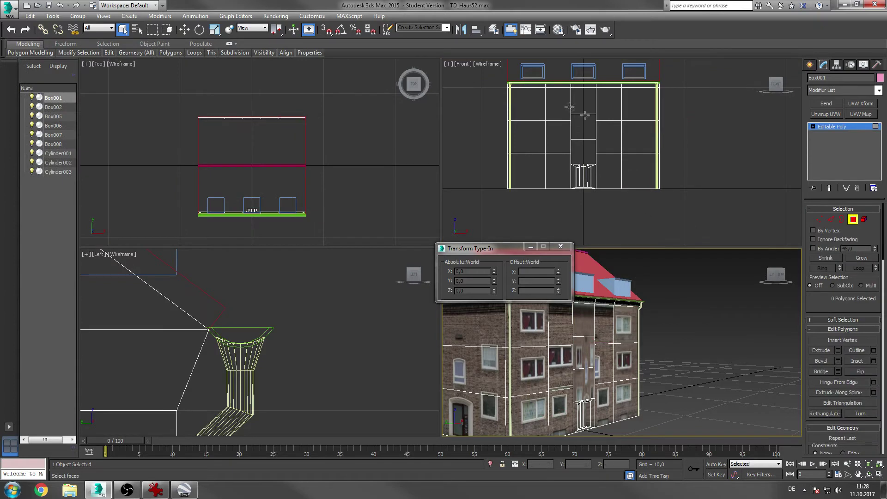
- Apply UVW Map and Unwrap UVW to both upper polygons left of the central strip and the middle one on its right
{"action": "left_click", "coordinate": [601, 131], "text": "ctrl"}
{"action": "left_click", "coordinate": [861, 114]}
{"action": "left_click", "coordinate": [826, 114]}
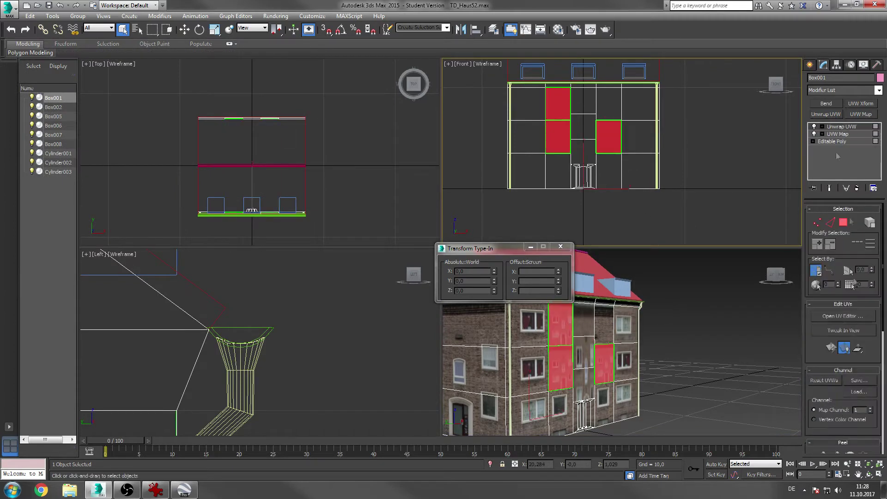
- In the UV editor, move the three polygons' left UV edge to just left of the photo's right-hand windows and set the lower vertices to V 0,4
{"action": "left_click", "coordinate": [843, 316]}
{"action": "left_click_drag", "start_coordinate": [8, 93], "coordinate": [20, 329]}
{"action": "left_click_drag", "start_coordinate": [16, 211], "coordinate": [185, 210]}
{"action": "left_click_drag", "start_coordinate": [144, 294], "coordinate": [243, 329]}
{"action": "left_click_drag", "start_coordinate": [73, 354], "coordinate": [13, 353]}
{"action": "type", "text": "0,4"}
{"action": "key", "text": "Return"}
- Set the upper UV vertices of the three polygons to V 0,77 and collapse the modifier stack
{"action": "left_click_drag", "start_coordinate": [172, 90], "coordinate": [243, 111]}
{"action": "left_click_drag", "start_coordinate": [72, 353], "coordinate": [46, 353]}
{"action": "type", "text": "0,75"}
{"action": "key", "text": "Return"}
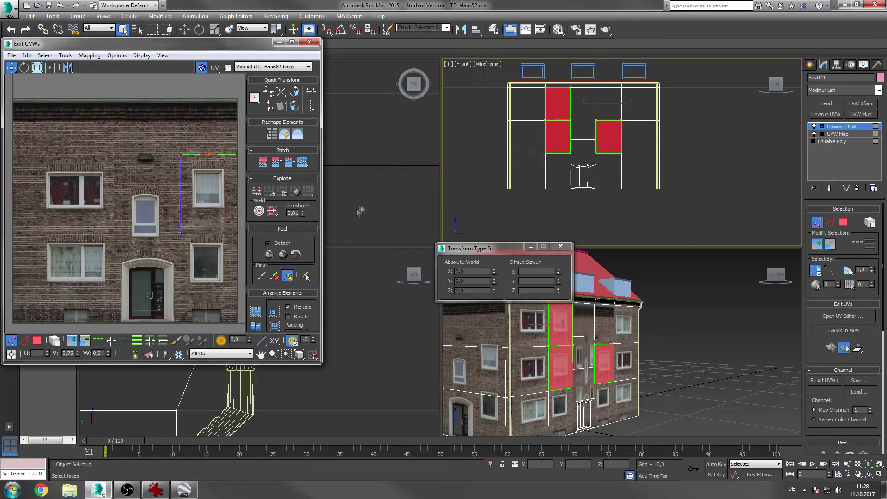
{"action": "left_click_drag", "start_coordinate": [74, 354], "coordinate": [51, 354]}
{"action": "type", "text": "0,77"}
{"action": "key", "text": "Return"}
{"action": "right_click", "coordinate": [832, 155]}
{"action": "left_click", "coordinate": [786, 250]}
{"action": "left_click", "coordinate": [487, 271]}
{"action": "key", "text": "4"}
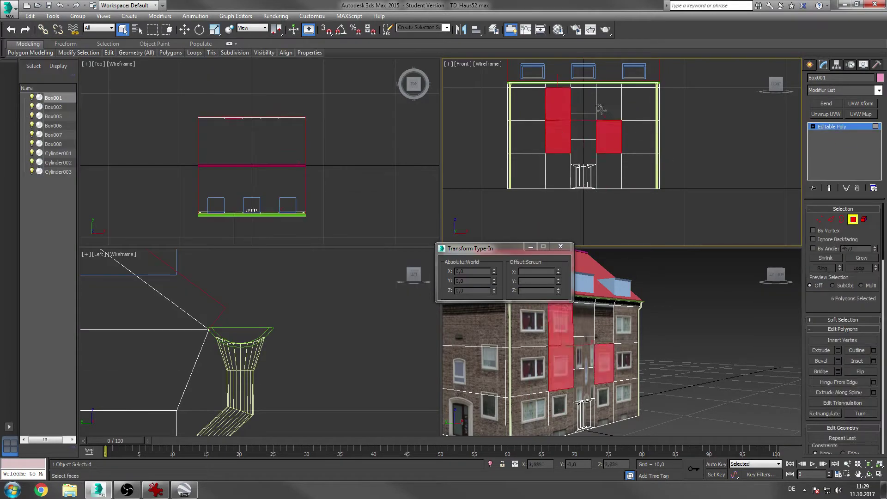
- Apply UVW Map and Unwrap UVW to the top polygon right of the central strip, showing TD_Haus62.bmp as the UV background
{"action": "left_click_drag", "start_coordinate": [602, 109], "coordinate": [614, 98]}
{"action": "left_click", "coordinate": [866, 117]}
{"action": "left_click", "coordinate": [825, 114]}
{"action": "left_click", "coordinate": [842, 316]}
{"action": "left_click", "coordinate": [272, 67]}
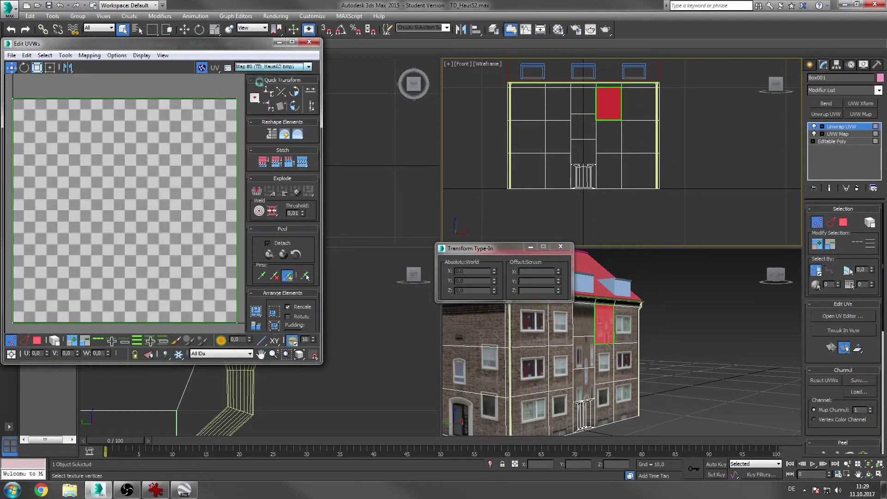
{"action": "left_click", "coordinate": [268, 82]}
- Set this polygon's left UV vertices to U 0,76 and its lower ones to V 0,09
{"action": "left_click_drag", "start_coordinate": [7, 93], "coordinate": [23, 353]}
{"action": "type", "text": "0,76"}
{"action": "key", "text": "Return"}
{"action": "left_click_drag", "start_coordinate": [244, 313], "coordinate": [55, 353]}
{"action": "type", "text": "00,"}
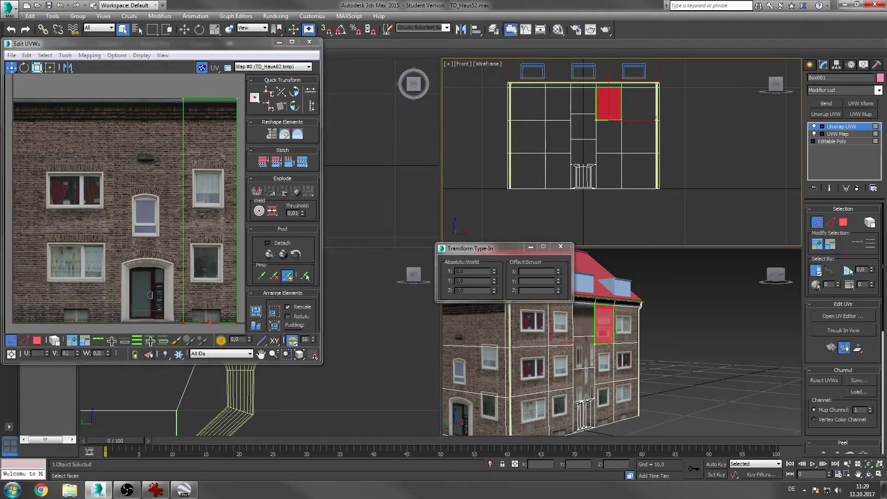
{"action": "type", "text": "09"}
{"action": "key", "text": "Return"}
- Set the same polygon's upper UV vertices to V 0,44 and collapse the modifier stack
{"action": "key", "text": "1"}
{"action": "key", "text": "3"}
{"action": "key", "text": "1"}
{"action": "left_click", "coordinate": [73, 353]}
{"action": "type", "text": "5"}
{"action": "key", "text": "Return"}
{"action": "type", "text": "0,45"}
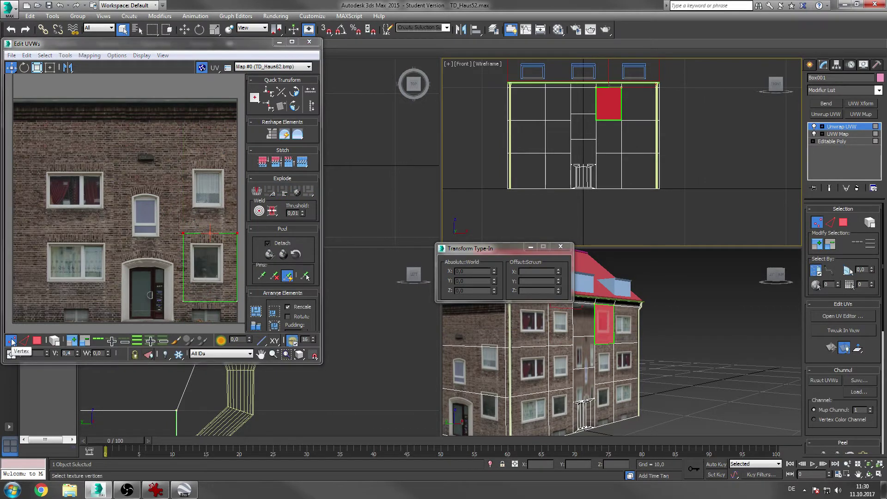
{"action": "key", "text": "Return"}
{"action": "type", "text": "0,44"}
{"action": "key", "text": "Return"}
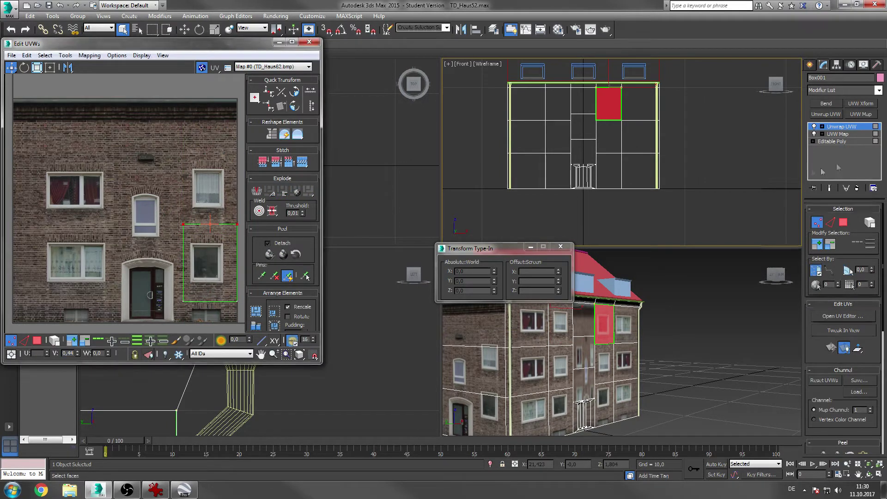
{"action": "right_click", "coordinate": [834, 148]}
{"action": "left_click", "coordinate": [797, 253]}
{"action": "left_click", "coordinate": [488, 272]}
- Select the three polygons of the central strip above the entrance and apply UVW Map and Unwrap UVW to them
{"action": "left_click", "coordinate": [853, 219]}
{"action": "middle_click_drag", "start_coordinate": [734, 314], "coordinate": [707, 318], "text": "alt"}
{"action": "left_click", "coordinate": [584, 107]}
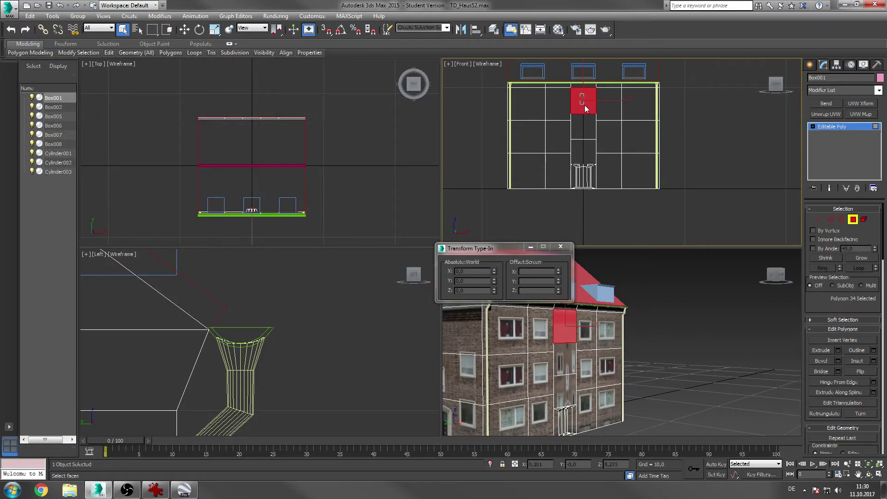
{"action": "left_click_drag", "start_coordinate": [584, 109], "coordinate": [587, 151], "text": "ctrl"}
{"action": "left_click", "coordinate": [856, 114]}
{"action": "left_click", "coordinate": [834, 268]}
{"action": "left_click", "coordinate": [825, 114]}
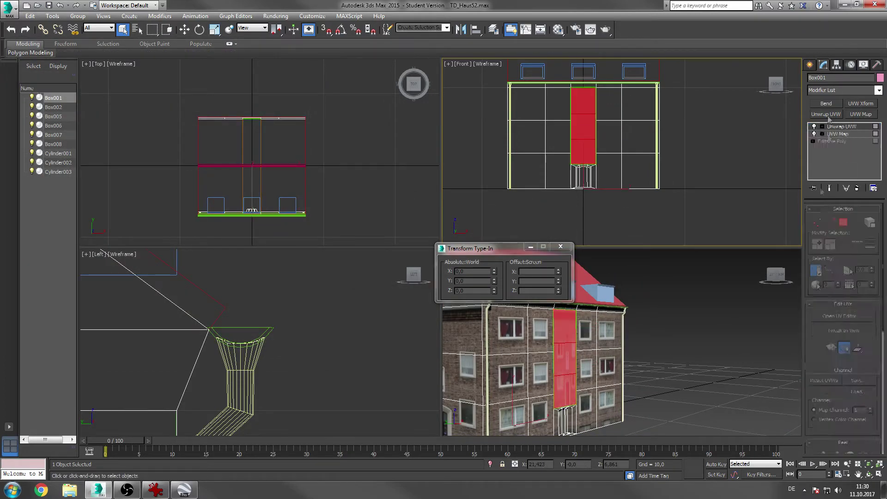
- Delete the Unwrap UVW modifier from the central strip and collapse the remaining stack
{"action": "left_click", "coordinate": [842, 316]}
{"action": "left_click", "coordinate": [309, 41]}
{"action": "right_click", "coordinate": [842, 127]}
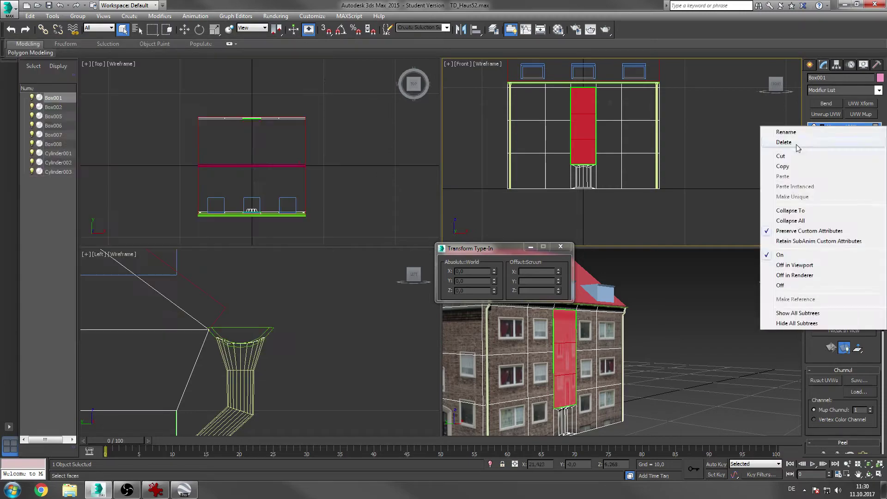
{"action": "left_click", "coordinate": [786, 138]}
{"action": "right_click", "coordinate": [839, 156]}
{"action": "left_click", "coordinate": [788, 244]}
{"action": "left_click", "coordinate": [471, 278]}
- Apply UVW Map and Unwrap UVW to the lowest central-strip polygon above the entrance and open its UVs for editing
{"action": "left_click", "coordinate": [852, 221]}
{"action": "left_click", "coordinate": [565, 391]}
{"action": "left_click", "coordinate": [861, 115]}
{"action": "left_click", "coordinate": [835, 268]}
{"action": "left_click", "coordinate": [826, 114]}
{"action": "left_click", "coordinate": [853, 319]}
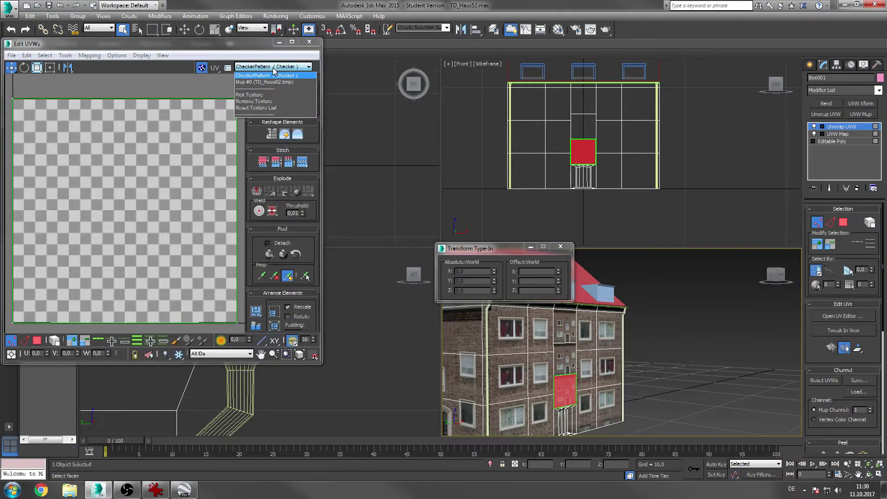
- With TD_Haus62.bmp as background, fit the polygon's UVs around the window above the door and collapse the modifier stack
{"action": "left_click_drag", "start_coordinate": [12, 98], "coordinate": [317, 389]}
{"action": "mouse_move", "coordinate": [200, 244]}
{"action": "middle_mouse_down"}
{"action": "mouse_move", "coordinate": [170, 246]}
{"action": "mouse_move", "coordinate": [196, 233]}
{"action": "middle_mouse_up"}
{"action": "scroll", "coordinate": [196, 234], "scroll_direction": "up", "scroll_amount": 3}
{"action": "left_click", "coordinate": [11, 67]}
{"action": "left_click_drag", "start_coordinate": [53, 131], "coordinate": [98, 274]}
{"action": "left_click_drag", "start_coordinate": [204, 122], "coordinate": [245, 305]}
{"action": "left_click_drag", "start_coordinate": [226, 273], "coordinate": [218, 272]}
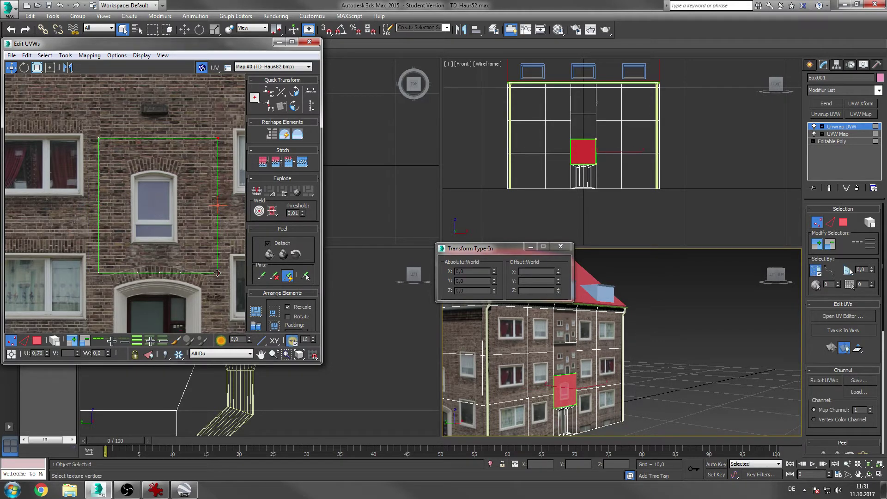
{"action": "scroll", "coordinate": [573, 338], "scroll_direction": "up", "scroll_amount": 6}
{"action": "key", "text": "ctrl+a"}
{"action": "left_click_drag", "start_coordinate": [218, 272], "coordinate": [218, 276]}
{"action": "right_click", "coordinate": [823, 160]}
{"action": "left_click", "coordinate": [788, 257]}
- Select the two upper polygons of the central strip and apply Unwrap UVW to them
{"action": "key", "text": "4"}
{"action": "scroll", "coordinate": [656, 342], "scroll_direction": "down", "scroll_amount": 3}
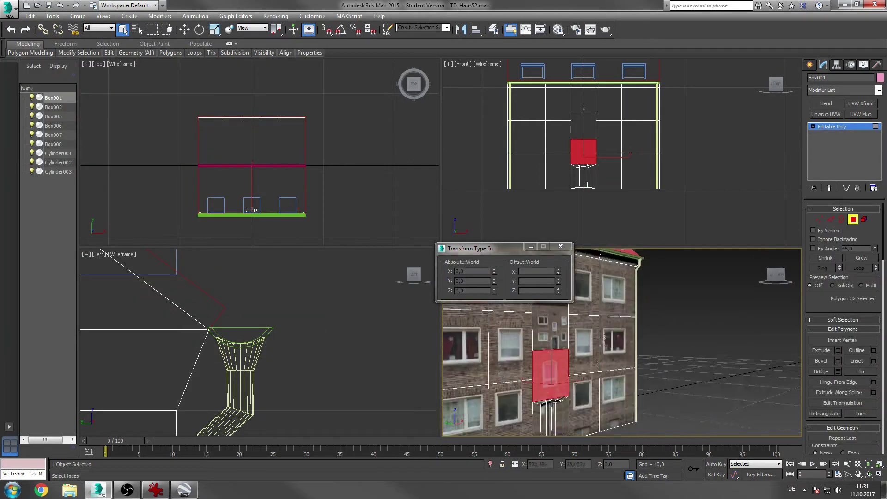
{"action": "left_click", "coordinate": [554, 351]}
{"action": "right_click", "coordinate": [703, 139]}
{"action": "left_click_drag", "start_coordinate": [584, 103], "coordinate": [584, 124]}
{"action": "middle_click_drag", "start_coordinate": [597, 307], "coordinate": [512, 305], "text": "alt"}
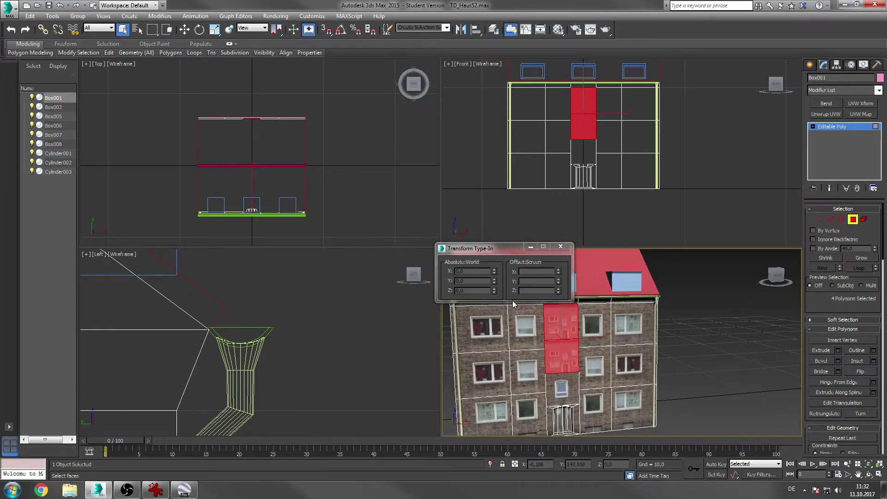
{"action": "left_click", "coordinate": [826, 114]}
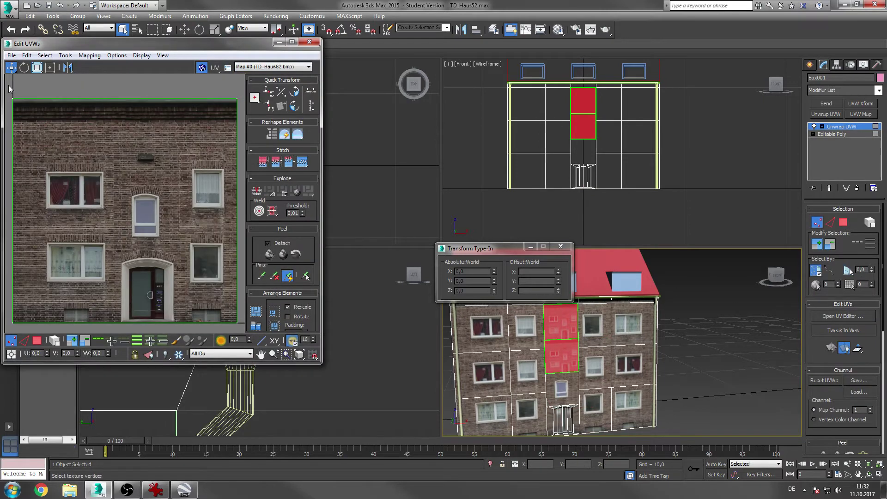
- Set both polygons' left UV vertices to U 0,45 and bring the right ones in to just left of the photo's right-hand windows
{"action": "left_click_drag", "start_coordinate": [9, 88], "coordinate": [131, 329]}
{"action": "double_click", "coordinate": [37, 353]}
{"action": "type", "text": "0,45"}
{"action": "key", "text": "Return"}
{"action": "left_click_drag", "start_coordinate": [243, 88], "coordinate": [98, 330]}
{"action": "double_click", "coordinate": [37, 353]}
{"action": "type", "text": "0,"}
{"action": "key", "text": "Return"}
- Set the lower UV vertices of both polygons to V 0,35 and the upper ones to V 0,8
{"action": "double_click", "coordinate": [67, 353]}
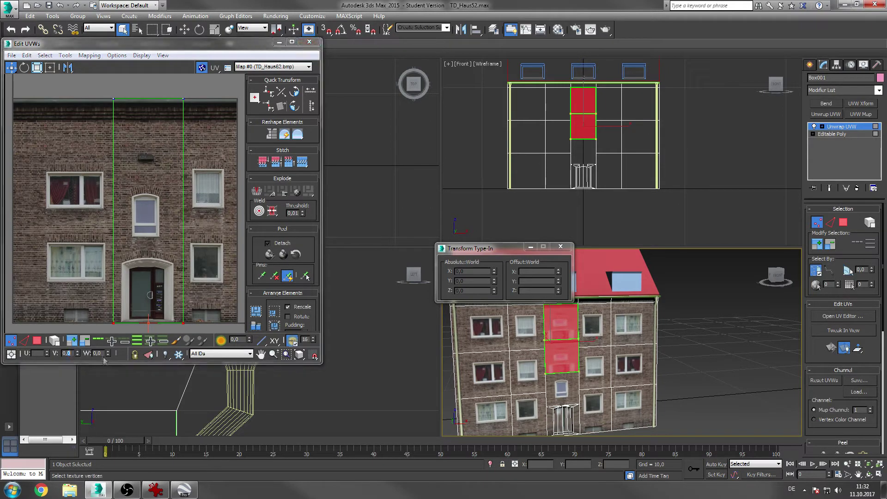
{"action": "type", "text": "0,35"}
{"action": "key", "text": "Return"}
{"action": "left_click_drag", "start_coordinate": [198, 89], "coordinate": [98, 111]}
{"action": "double_click", "coordinate": [68, 353]}
{"action": "type", "text": "0,8"}
{"action": "key", "text": "Return"}
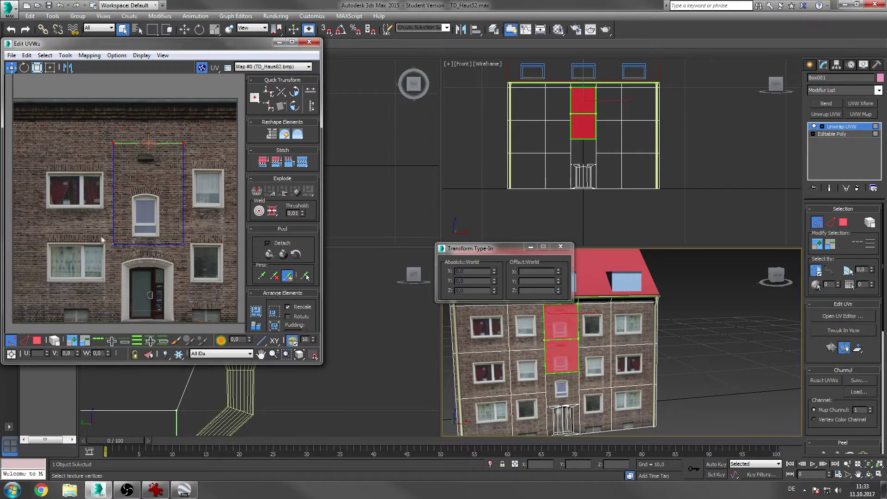
- Reduce the upper UV vertices of both polygons to V 0,7 and collapse the modifier stack
{"action": "double_click", "coordinate": [67, 353]}
{"action": "type", "text": "0,75"}
{"action": "key", "text": "Return"}
{"action": "type", "text": "0,7"}
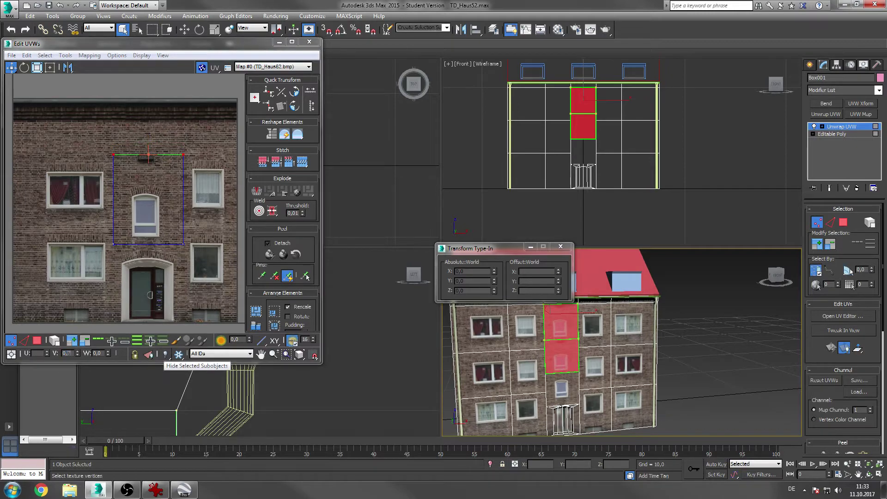
{"action": "key", "text": "Return"}
{"action": "right_click", "coordinate": [832, 157]}
{"action": "left_click", "coordinate": [808, 242]}
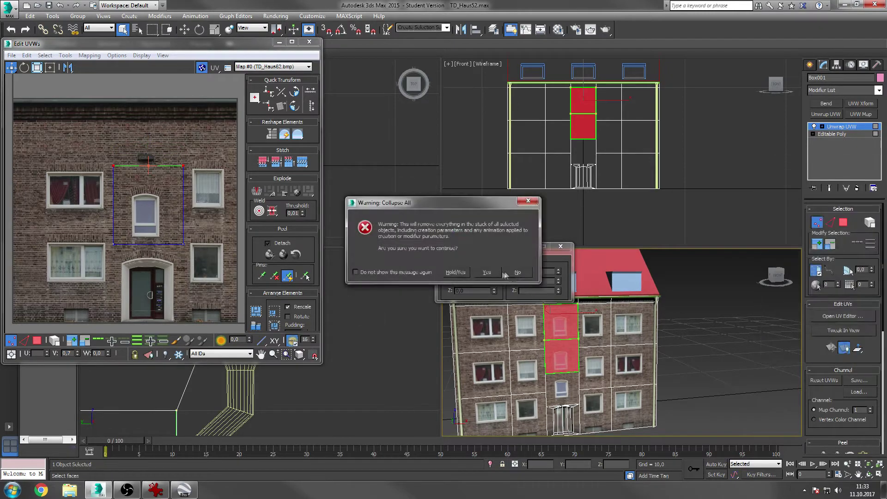
{"action": "left_click", "coordinate": [487, 271]}
- Apply Unwrap UVW to the middle central-strip polygon and set its upper UV vertices to V 0,67
{"action": "left_click", "coordinate": [584, 132]}
{"action": "left_click", "coordinate": [826, 114]}
{"action": "left_click", "coordinate": [843, 316]}
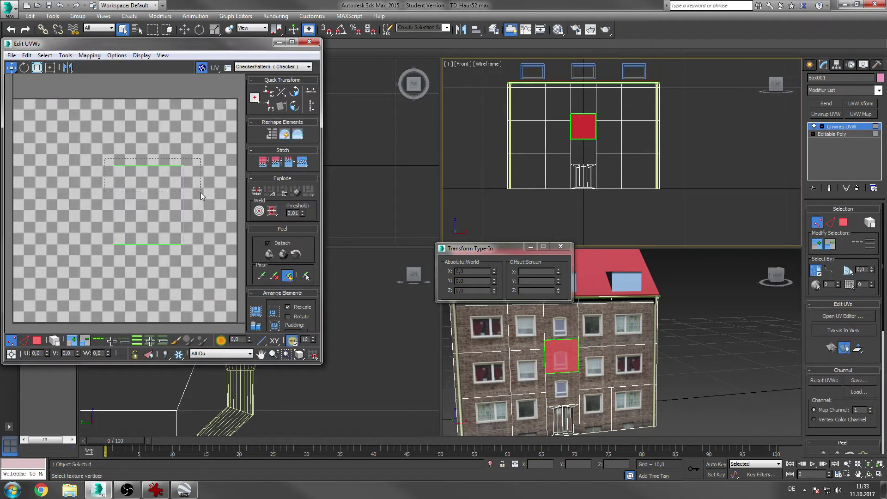
{"action": "key", "text": "Return"}
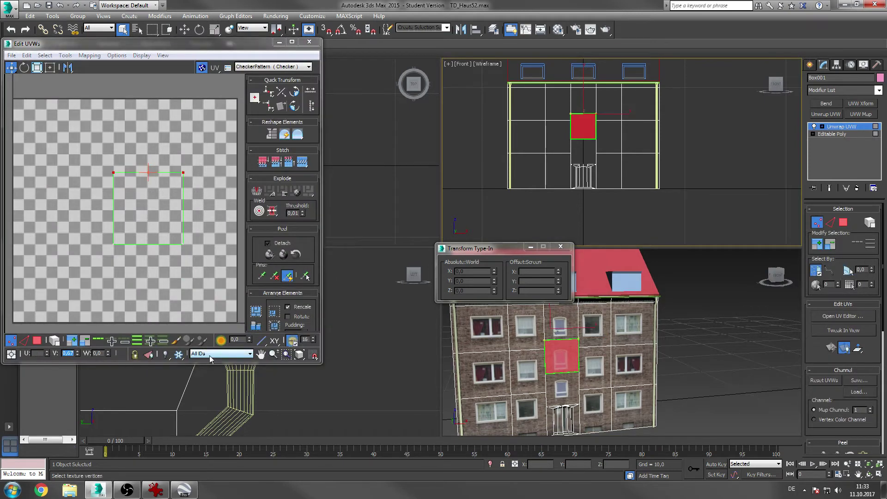
- Set the middle central-strip polygon's lower UV vertices to V 0,32 and collapse the modifier stack
{"action": "left_click_drag", "start_coordinate": [95, 224], "coordinate": [235, 282]}
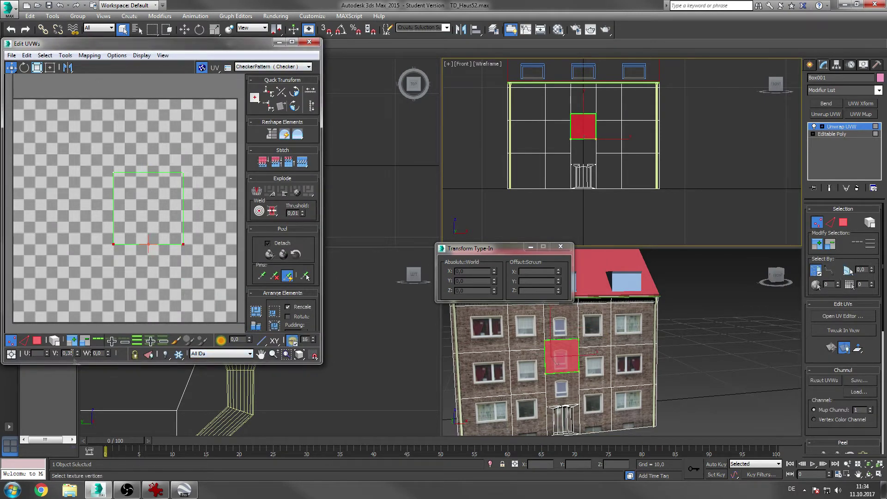
{"action": "double_click", "coordinate": [67, 353]}
{"action": "type", "text": "0,32"}
{"action": "key", "text": "Return"}
{"action": "right_click", "coordinate": [841, 155]}
{"action": "left_click", "coordinate": [794, 242]}
{"action": "left_click", "coordinate": [485, 271]}
- Apply Unwrap UVW to the top central-strip polygon and set its upper UV vertices to V 0,77
{"action": "key", "text": "4"}
{"action": "left_click", "coordinate": [583, 100]}
{"action": "left_click", "coordinate": [825, 114]}
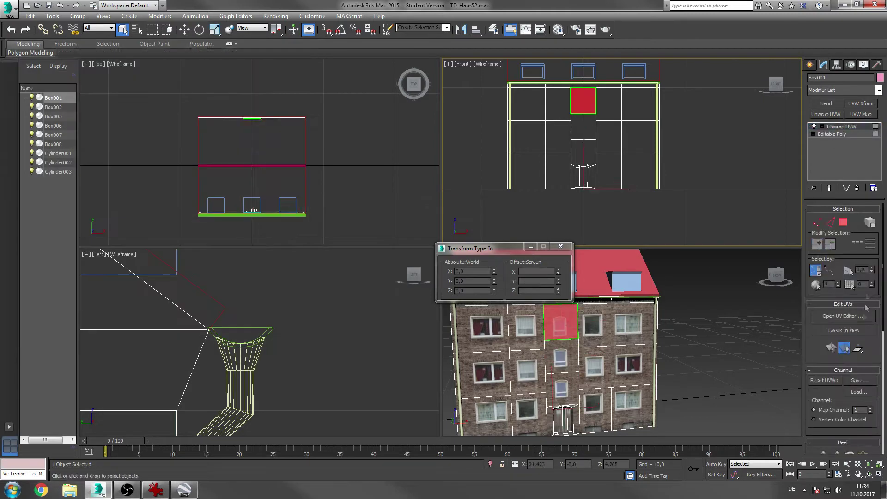
{"action": "left_click", "coordinate": [843, 316]}
{"action": "left_click_drag", "start_coordinate": [203, 148], "coordinate": [92, 185]}
{"action": "double_click", "coordinate": [67, 354]}
{"action": "type", "text": "0,77"}
{"action": "key", "text": "Return"}
- Set the top central-strip polygon's lower UV vertices to V 0,38 and its upper ones to V 0,75, and collapse the stack
{"action": "left_click_drag", "start_coordinate": [204, 228], "coordinate": [93, 264]}
{"action": "key", "text": "ctrl+z"}
{"action": "key", "text": "ctrl+z"}
{"action": "key", "text": "ctrl+z"}
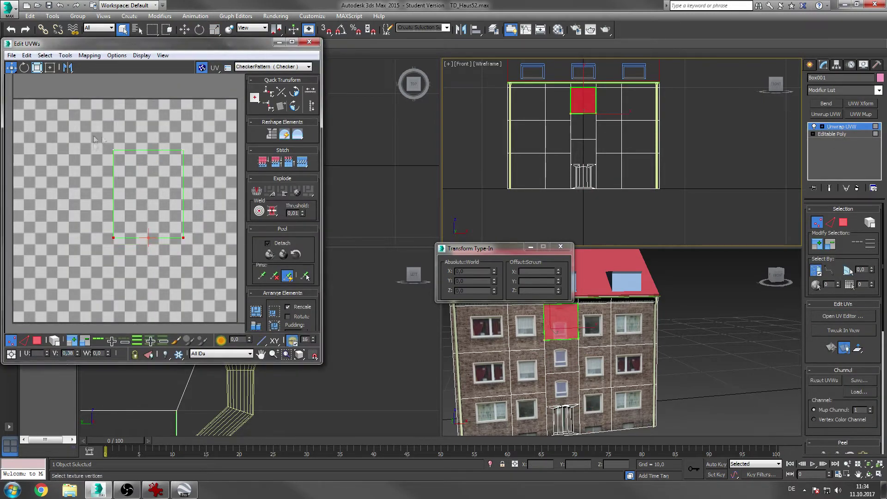
{"action": "right_click", "coordinate": [832, 152]}
{"action": "left_click", "coordinate": [787, 247]}
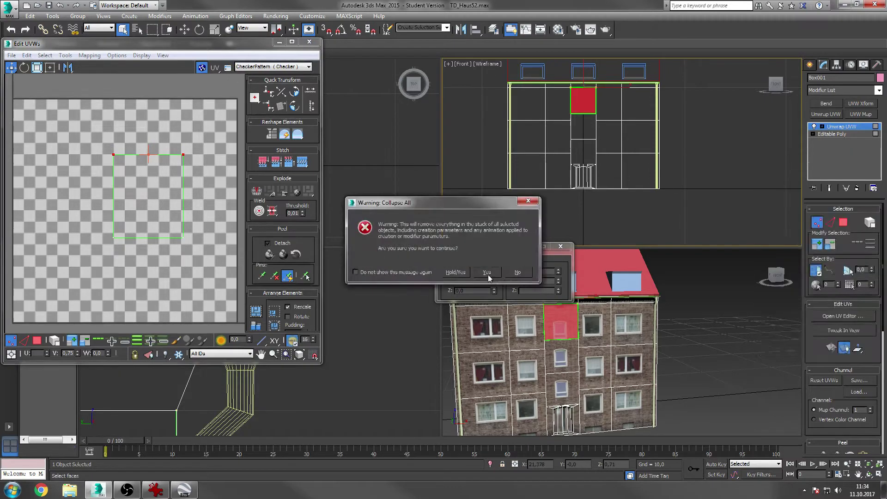
{"action": "left_click", "coordinate": [486, 272]}
- Select the narrow row of polygons along the top of the front wall, directly beneath the roof edge
{"action": "scroll", "coordinate": [600, 323], "scroll_direction": "up", "scroll_amount": 4}
{"action": "scroll", "coordinate": [610, 382], "scroll_direction": "up", "scroll_amount": 2}
{"action": "scroll", "coordinate": [654, 291], "scroll_direction": "down", "scroll_amount": 4}
{"action": "scroll", "coordinate": [660, 284], "scroll_direction": "up", "scroll_amount": 3}
{"action": "left_click", "coordinate": [853, 219]}
{"action": "left_click", "coordinate": [523, 85]}
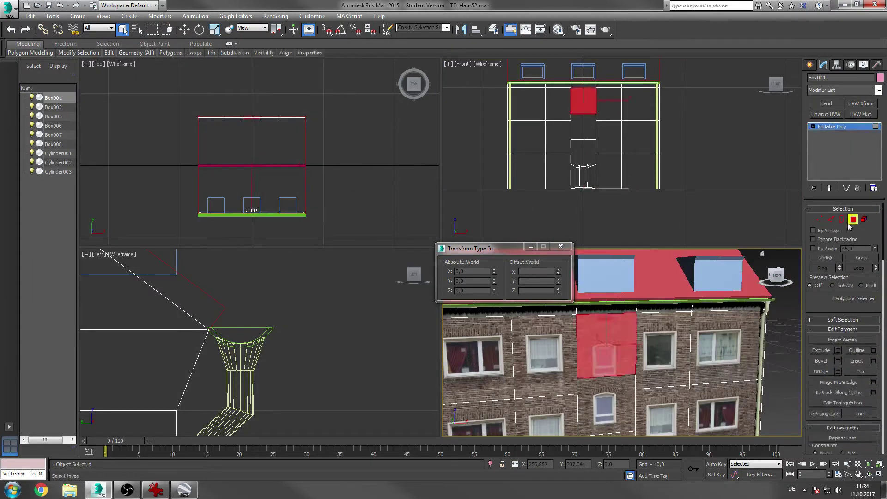
{"action": "scroll", "coordinate": [557, 88], "scroll_direction": "up", "scroll_amount": 3}
{"action": "middle_click_drag", "start_coordinate": [557, 88], "coordinate": [561, 173]}
{"action": "left_click_drag", "start_coordinate": [518, 169], "coordinate": [715, 173]}
{"action": "left_click", "coordinate": [837, 114]}
{"action": "right_click", "coordinate": [835, 125]}
{"action": "left_click", "coordinate": [804, 143]}
- Apply UVW Map and Unwrap UVW to the row beneath the roof edge, showing TD_Haus62.bmp as the UV background
{"action": "left_click", "coordinate": [860, 114]}
{"action": "left_click", "coordinate": [826, 260]}
{"action": "left_click", "coordinate": [825, 114]}
{"action": "left_click", "coordinate": [842, 317]}
{"action": "left_click", "coordinate": [272, 67]}
{"action": "left_click", "coordinate": [266, 80]}
- Fit the row's UVs to the dark cornice band at the top of the photo and collapse the modifier stack
{"action": "scroll", "coordinate": [177, 231], "scroll_direction": "up", "scroll_amount": 3}
{"action": "scroll", "coordinate": [90, 250], "scroll_direction": "down", "scroll_amount": 6}
{"action": "scroll", "coordinate": [236, 250], "scroll_direction": "up", "scroll_amount": 4}
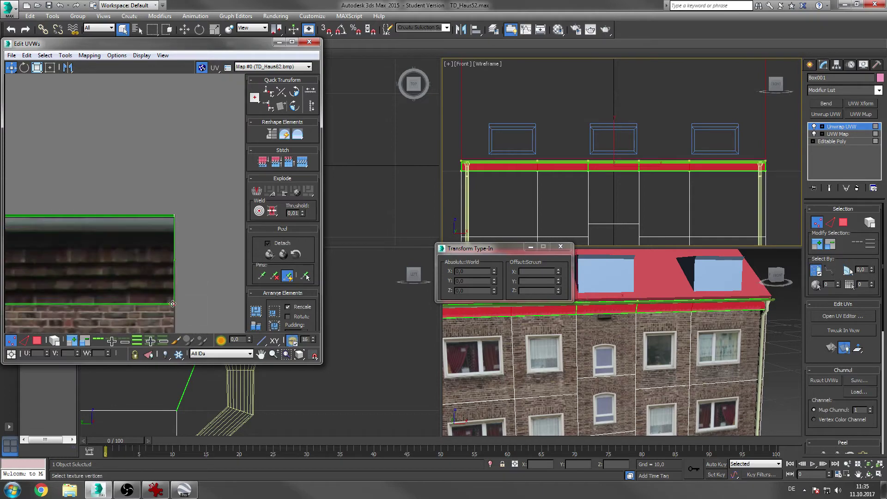
{"action": "scroll", "coordinate": [166, 278], "scroll_direction": "down", "scroll_amount": 4}
{"action": "scroll", "coordinate": [167, 277], "scroll_direction": "up", "scroll_amount": 3}
{"action": "right_click", "coordinate": [832, 162]}
{"action": "left_click", "coordinate": [790, 257]}
{"action": "scroll", "coordinate": [658, 314], "scroll_direction": "up", "scroll_amount": 2}
{"action": "middle_click_drag", "start_coordinate": [658, 315], "coordinate": [673, 382], "text": "alt"}
{"action": "scroll", "coordinate": [665, 364], "scroll_direction": "up", "scroll_amount": 3}
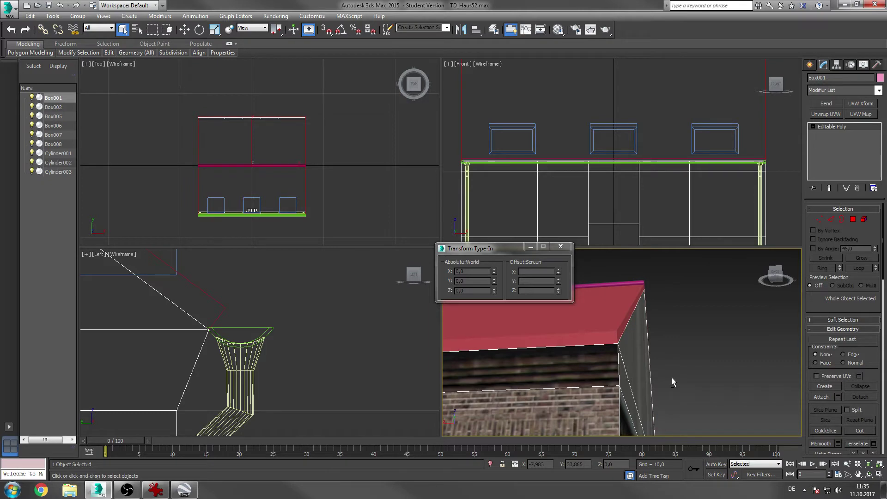
- Reselect the narrow row of wall polygons beneath the roof edge and apply Unwrap UVW to edit its UVs
{"action": "middle_click_drag", "start_coordinate": [672, 378], "coordinate": [625, 340], "text": "alt"}
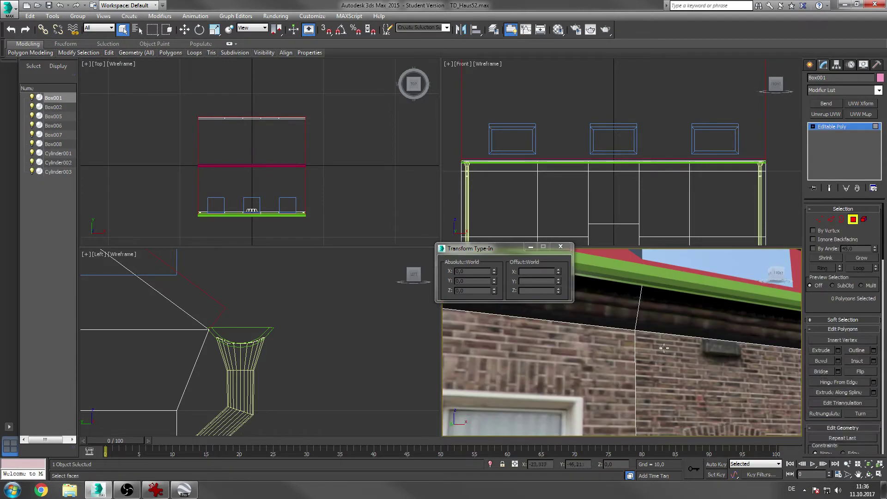
{"action": "scroll", "coordinate": [664, 347], "scroll_direction": "down", "scroll_amount": 5}
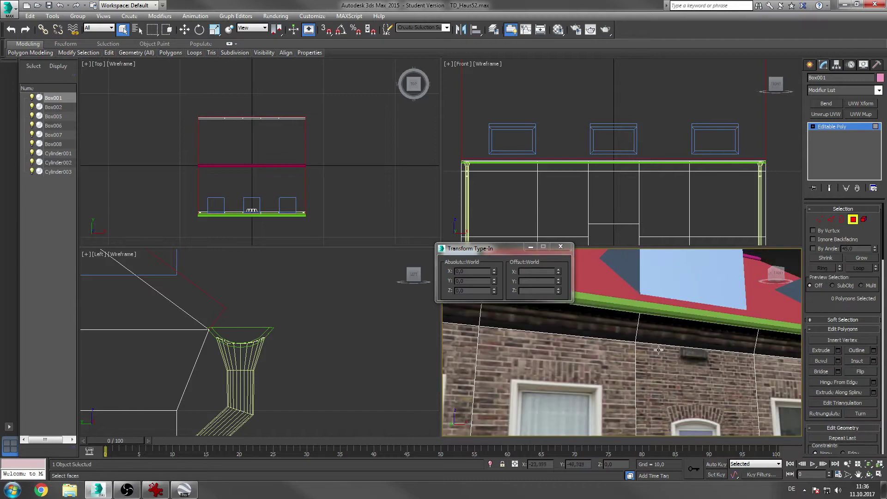
{"action": "scroll", "coordinate": [613, 345], "scroll_direction": "down", "scroll_amount": 4}
{"action": "scroll", "coordinate": [614, 347], "scroll_direction": "up", "scroll_amount": 4}
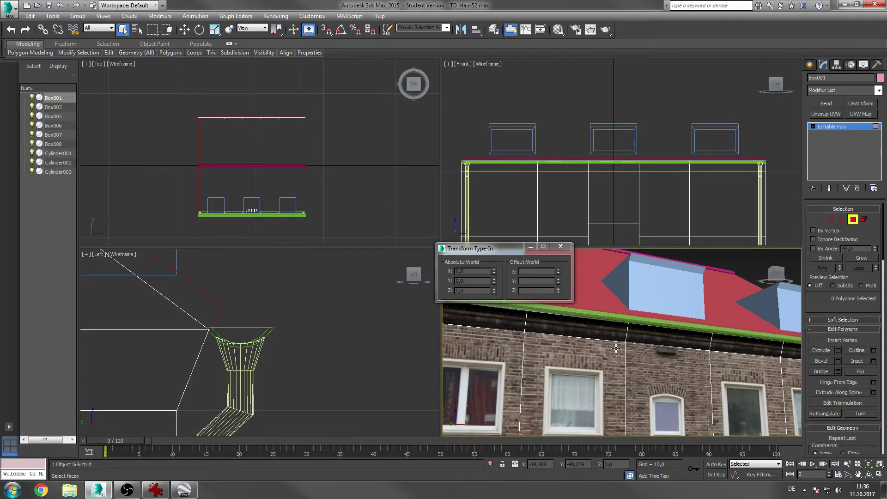
{"action": "scroll", "coordinate": [601, 346], "scroll_direction": "down", "scroll_amount": 2}
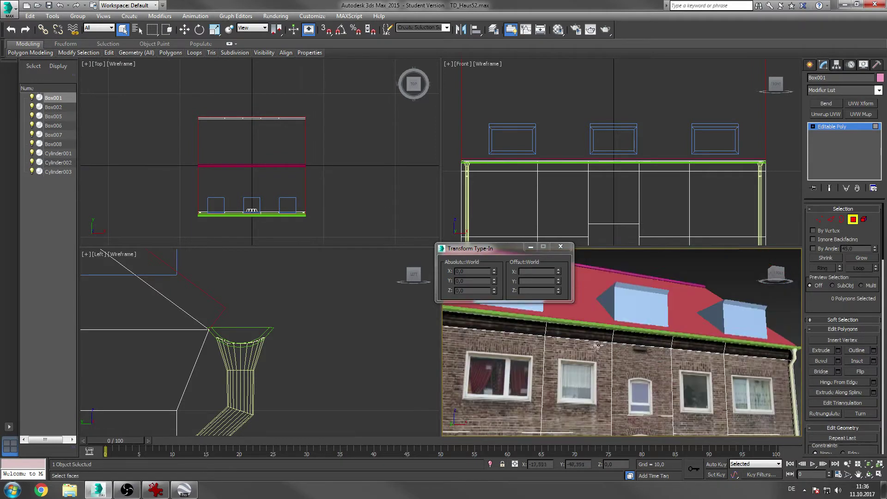
{"action": "left_click", "coordinate": [531, 330]}
{"action": "left_click", "coordinate": [568, 335], "text": "shift"}
{"action": "left_click", "coordinate": [829, 115]}
{"action": "left_click", "coordinate": [826, 316]}
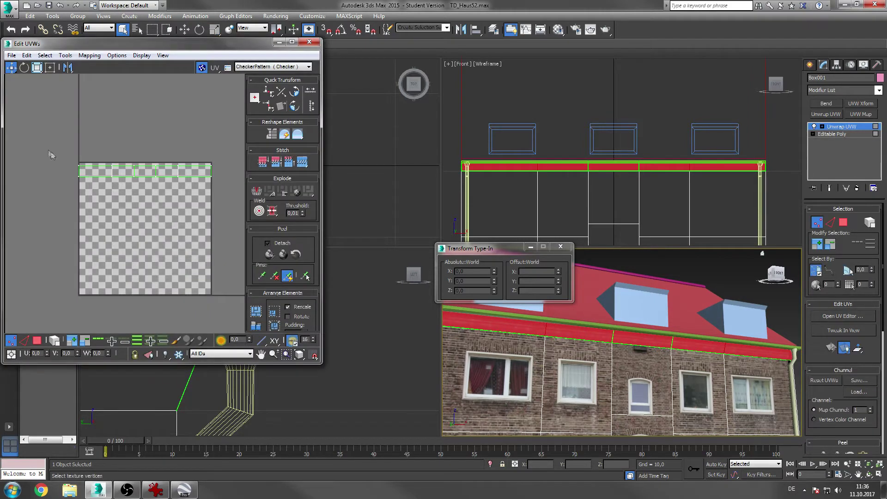
{"action": "left_click", "coordinate": [65, 55]}
{"action": "left_click", "coordinate": [86, 77]}
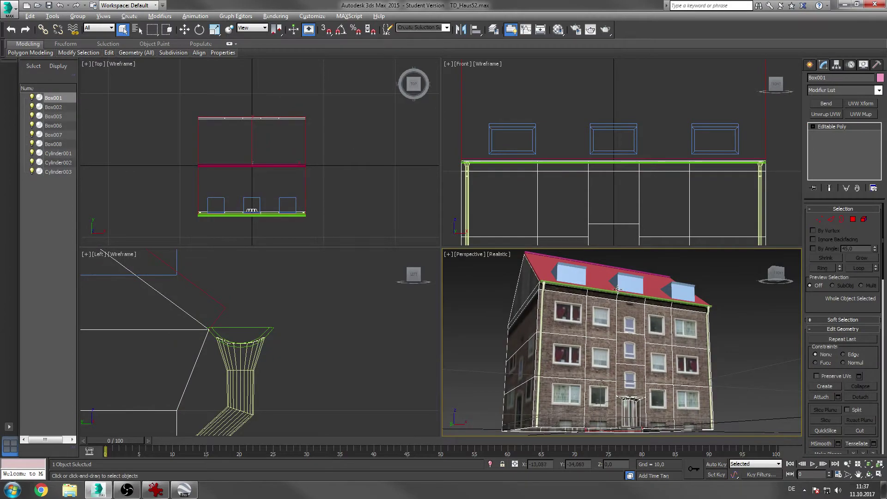
- Select the four tall door polygons at the back of the ground-floor entrance recess
{"action": "middle_click_drag", "start_coordinate": [615, 333], "coordinate": [615, 261], "text": "alt"}
{"action": "scroll", "coordinate": [649, 299], "scroll_direction": "up", "scroll_amount": 3}
{"action": "scroll", "coordinate": [608, 309], "scroll_direction": "up", "scroll_amount": 2}
{"action": "scroll", "coordinate": [636, 293], "scroll_direction": "up", "scroll_amount": 2}
{"action": "middle_click_drag", "start_coordinate": [636, 293], "coordinate": [612, 276]}
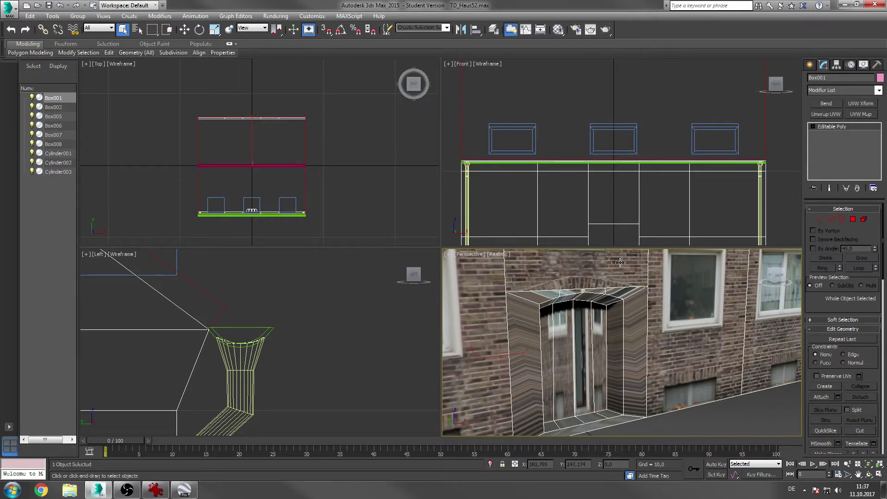
{"action": "left_click", "coordinate": [854, 220]}
{"action": "middle_click_drag", "start_coordinate": [591, 236], "coordinate": [553, 37]}
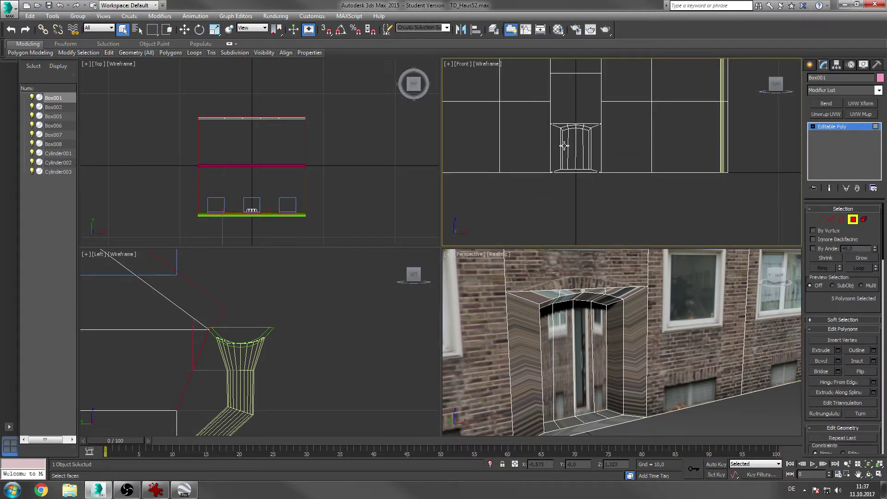
{"action": "scroll", "coordinate": [568, 148], "scroll_direction": "up", "scroll_amount": 6}
{"action": "left_click", "coordinate": [561, 178], "text": "ctrl"}
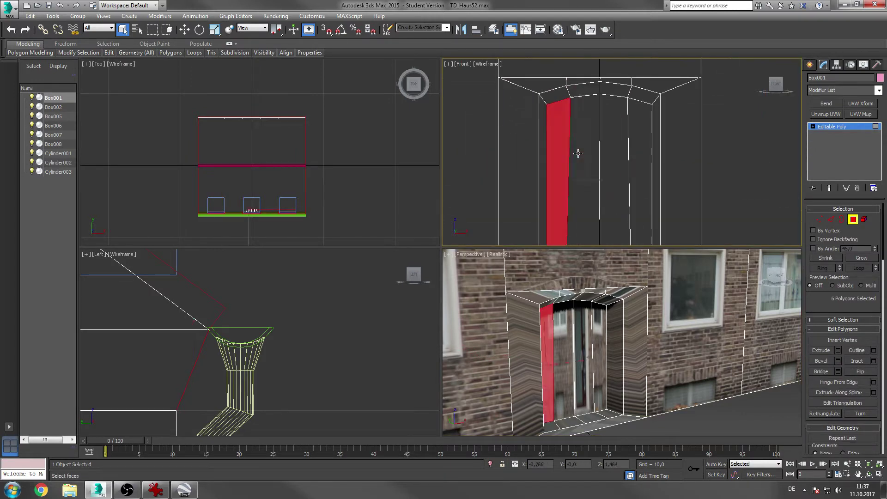
{"action": "left_click", "coordinate": [582, 152], "text": "ctrl"}
{"action": "left_click", "coordinate": [613, 148], "text": "ctrl"}
{"action": "left_click", "coordinate": [639, 148], "text": "ctrl"}
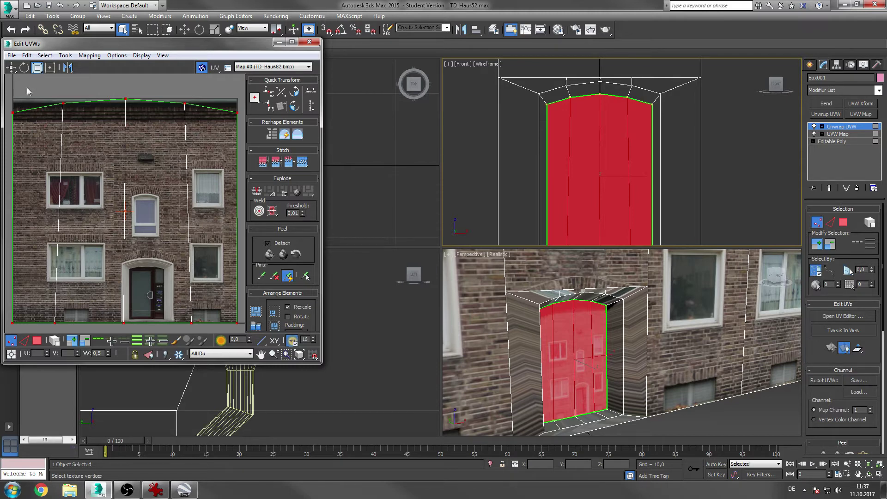
- Fit the door polygons' UVs to the front door in the TD_Haus62.bmp photo and collapse the modifier stack
{"action": "left_click_drag", "start_coordinate": [14, 116], "coordinate": [129, 216]}
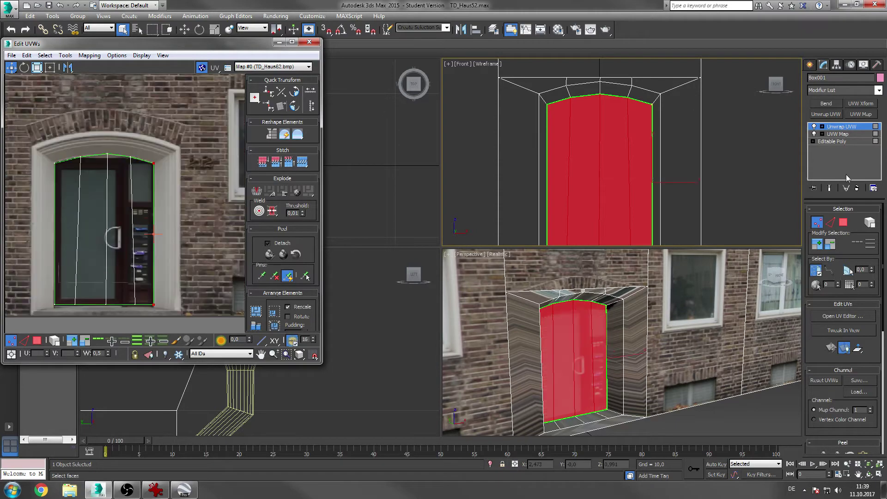
{"action": "right_click", "coordinate": [844, 163]}
{"action": "left_click", "coordinate": [786, 252]}
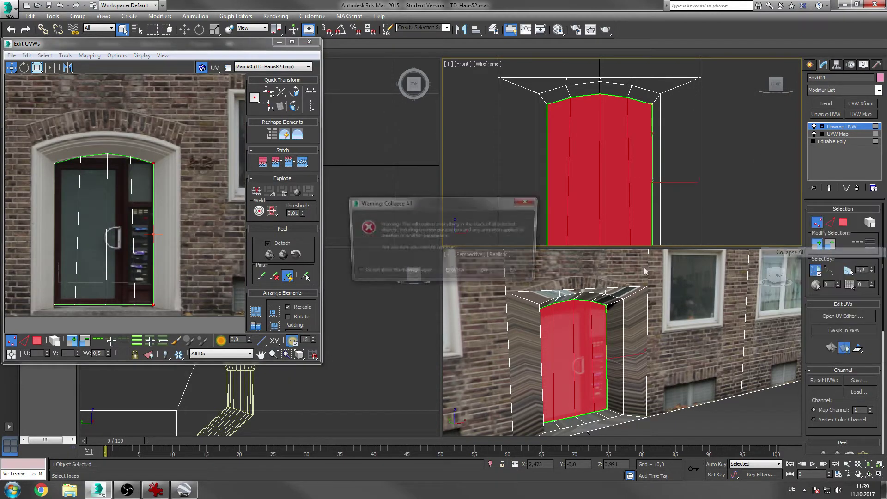
{"action": "left_click", "coordinate": [488, 274]}
{"action": "scroll", "coordinate": [607, 292], "scroll_direction": "up", "scroll_amount": 5}
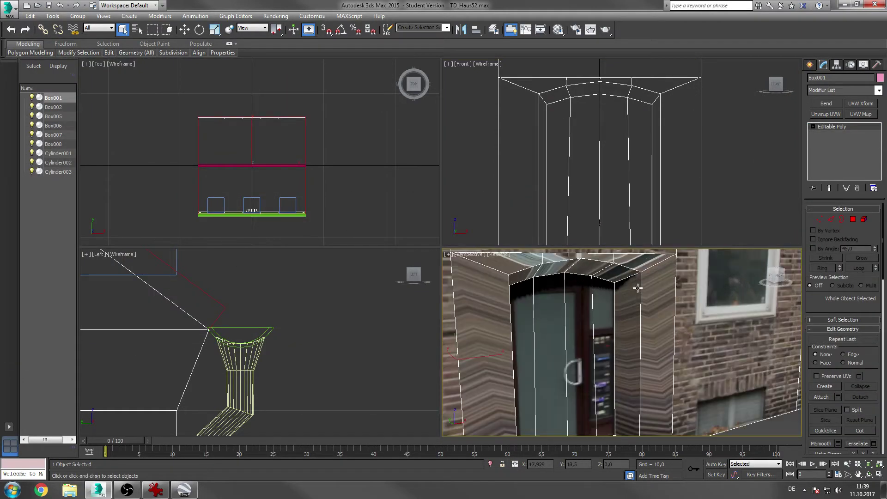
{"action": "middle_click_drag", "start_coordinate": [656, 299], "coordinate": [702, 285], "text": "alt"}
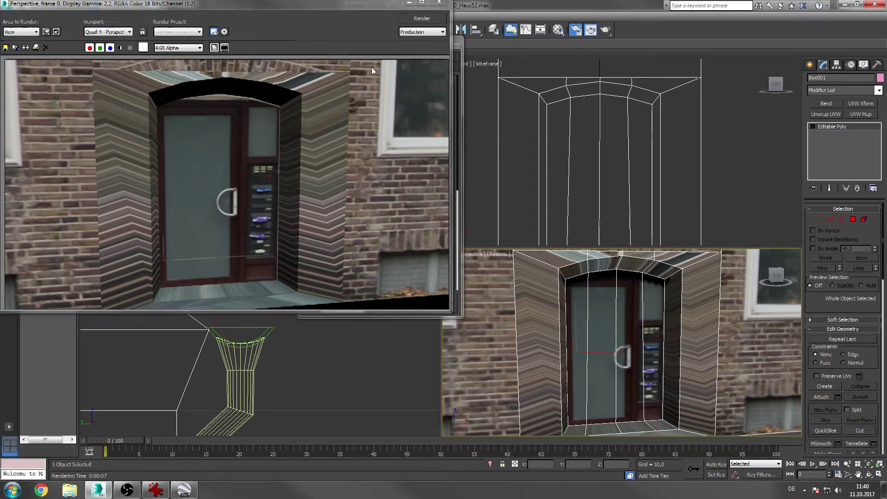
{"action": "left_click", "coordinate": [439, 2]}
- Select the six inner reveal polygons that frame the door along both sides and the arch
{"action": "left_click", "coordinate": [853, 219]}
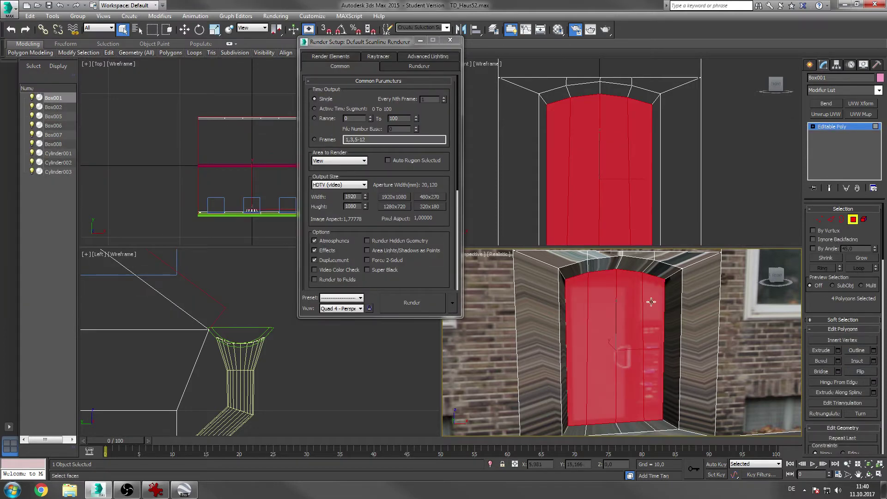
{"action": "left_click", "coordinate": [673, 397]}
{"action": "left_click", "coordinate": [661, 270], "text": "ctrl"}
{"action": "left_click", "coordinate": [633, 264], "text": "ctrl"}
{"action": "left_click", "coordinate": [603, 264], "text": "ctrl"}
{"action": "left_click", "coordinate": [573, 272], "text": "ctrl"}
{"action": "left_click", "coordinate": [565, 332], "text": "ctrl"}
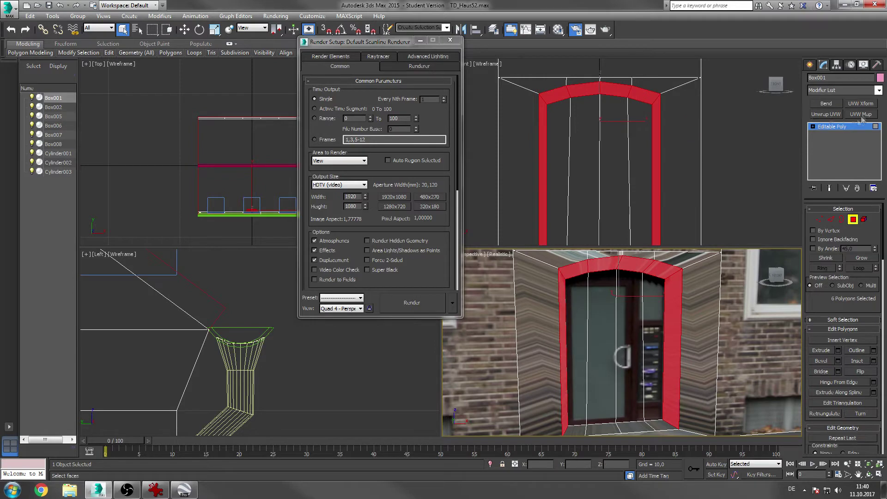
- Apply UVW Map with Box mapping to the door reveal, discard the added Unwrap UVW modifier and collapse the stack
{"action": "left_click", "coordinate": [861, 114]}
{"action": "left_click", "coordinate": [834, 261]}
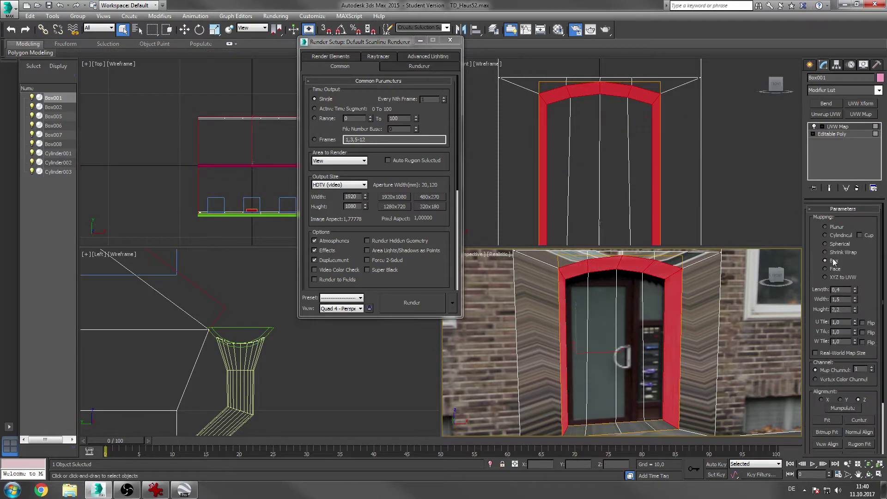
{"action": "left_click", "coordinate": [825, 114]}
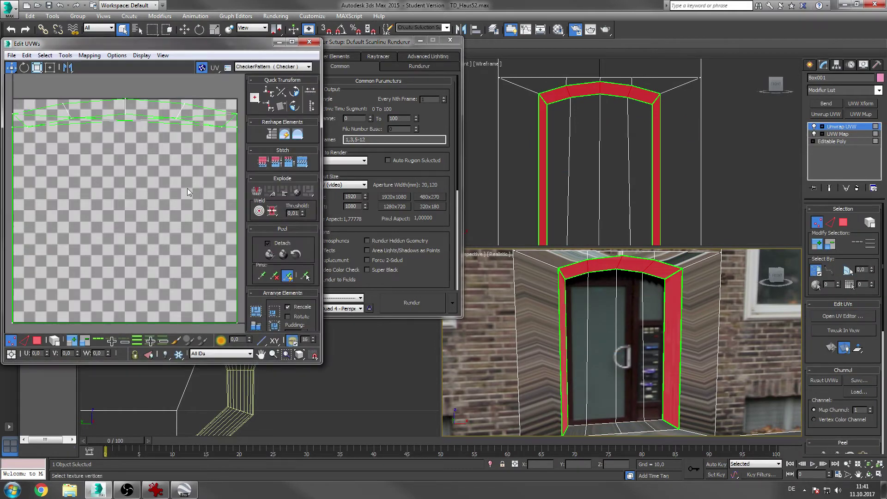
{"action": "left_click", "coordinate": [309, 42]}
{"action": "right_click", "coordinate": [841, 126]}
{"action": "left_click", "coordinate": [828, 153]}
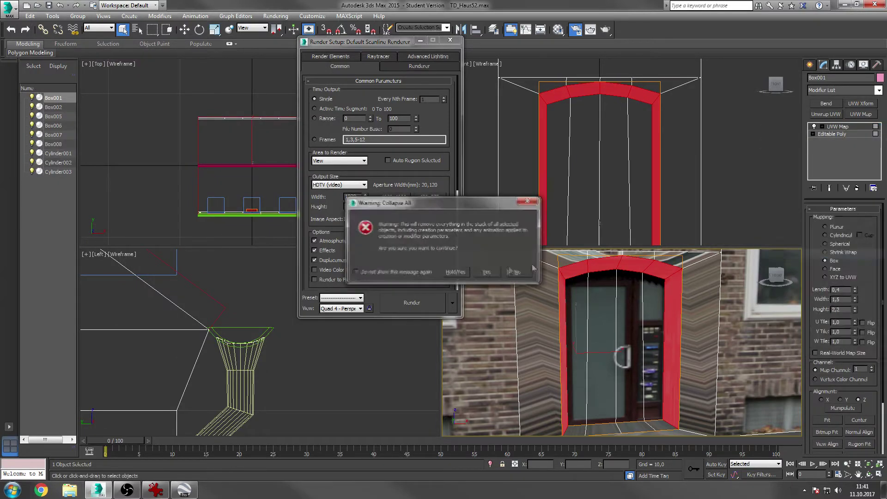
{"action": "left_click", "coordinate": [486, 272]}
- Select the four arch polygons above the door and apply Unwrap UVW, showing TD_Haus62.bmp as the UV background
{"action": "left_click", "coordinate": [853, 219]}
{"action": "left_click", "coordinate": [574, 269]}
{"action": "left_click", "coordinate": [603, 264], "text": "ctrl"}
{"action": "left_click", "coordinate": [662, 270], "text": "ctrl"}
{"action": "left_click", "coordinate": [632, 263], "text": "ctrl"}
{"action": "left_click", "coordinate": [826, 114]}
{"action": "left_click", "coordinate": [842, 316]}
{"action": "left_click", "coordinate": [273, 66]}
{"action": "left_click", "coordinate": [273, 82]}
- Scale the arch polygons' UVs down to a small arc about as wide as the photo's door arch
{"action": "scroll", "coordinate": [153, 153], "scroll_direction": "down", "scroll_amount": 2}
{"action": "middle_click_drag", "start_coordinate": [152, 139], "coordinate": [138, 176]}
{"action": "left_click_drag", "start_coordinate": [29, 145], "coordinate": [222, 185]}
{"action": "key", "text": "r"}
{"action": "left_click_drag", "start_coordinate": [168, 158], "coordinate": [176, 247]}
{"action": "middle_click_drag", "start_coordinate": [175, 247], "coordinate": [155, 194]}
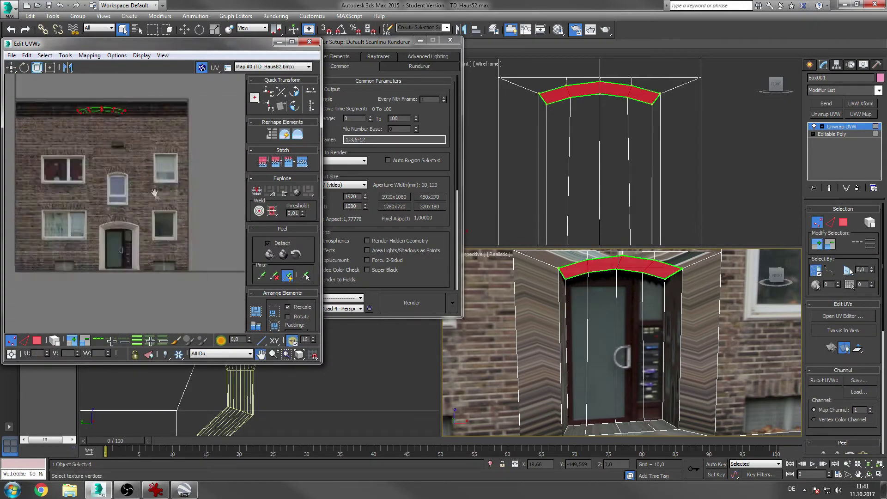
- Move the arch UVs over the light moulding above the door in the photo and adjust their scale to fit
{"action": "scroll", "coordinate": [89, 128], "scroll_direction": "up", "scroll_amount": 2}
{"action": "key", "text": "w"}
{"action": "left_click_drag", "start_coordinate": [74, 104], "coordinate": [104, 298]}
{"action": "scroll", "coordinate": [111, 305], "scroll_direction": "up", "scroll_amount": 6}
{"action": "key", "text": "r"}
{"action": "middle_click_drag", "start_coordinate": [60, 203], "coordinate": [68, 164]}
{"action": "scroll", "coordinate": [68, 164], "scroll_direction": "down", "scroll_amount": 5}
{"action": "mouse_move", "coordinate": [60, 175]}
{"action": "left_mouse_down"}
{"action": "mouse_move", "coordinate": [105, 200]}
{"action": "mouse_move", "coordinate": [69, 177]}
{"action": "left_mouse_up"}
{"action": "left_click", "coordinate": [11, 68]}
{"action": "scroll", "coordinate": [104, 203], "scroll_direction": "up", "scroll_amount": 2}
{"action": "mouse_move", "coordinate": [152, 215]}
{"action": "middle_mouse_down"}
{"action": "mouse_move", "coordinate": [135, 190]}
{"action": "mouse_move", "coordinate": [146, 204]}
{"action": "middle_mouse_up"}
{"action": "scroll", "coordinate": [153, 211], "scroll_direction": "up", "scroll_amount": 2}
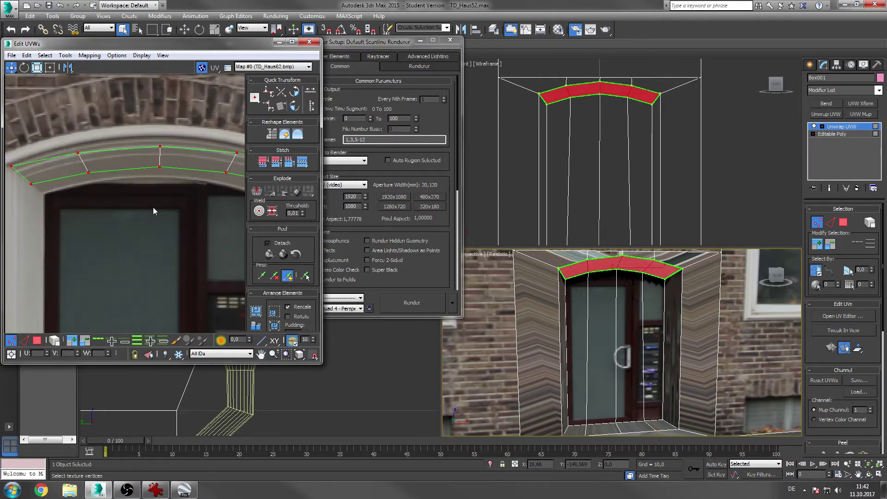
- Raise the arch's upper centre UV vertex and pull its lower vertices down to the inner edge of the moulding
{"action": "left_click", "coordinate": [77, 153]}
{"action": "left_click_drag", "start_coordinate": [161, 146], "coordinate": [160, 139]}
{"action": "middle_click_drag", "start_coordinate": [193, 168], "coordinate": [198, 181]}
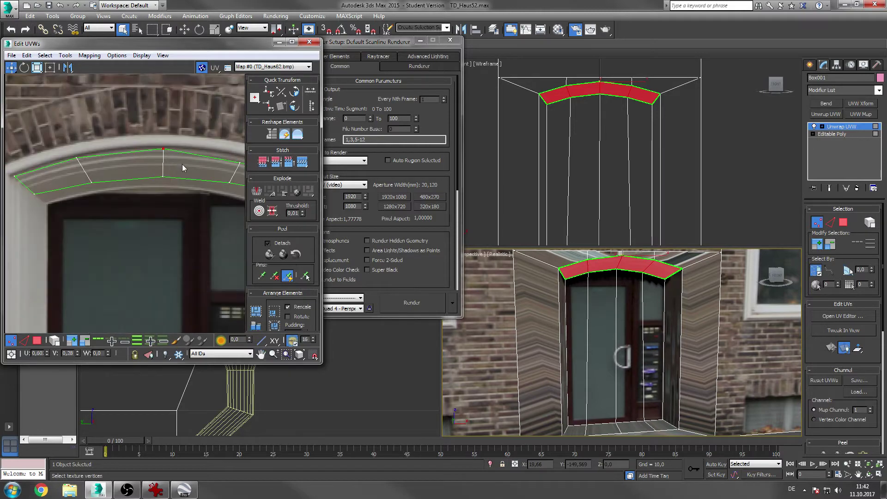
{"action": "left_click_drag", "start_coordinate": [92, 182], "coordinate": [93, 191]}
{"action": "left_click_drag", "start_coordinate": [163, 177], "coordinate": [162, 185]}
{"action": "middle_click_drag", "start_coordinate": [196, 201], "coordinate": [114, 197]}
{"action": "left_click_drag", "start_coordinate": [148, 178], "coordinate": [141, 187]}
{"action": "left_click_drag", "start_coordinate": [199, 189], "coordinate": [188, 199]}
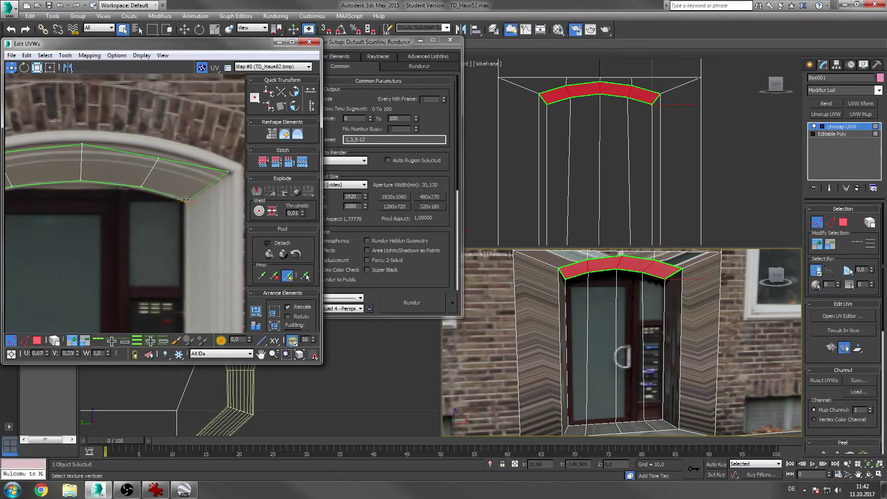
- Align the arch's upper UV vertices with the outer curve of the moulding in the photo
{"action": "left_click_drag", "start_coordinate": [158, 158], "coordinate": [163, 149]}
{"action": "left_click", "coordinate": [235, 172], "text": "ctrl"}
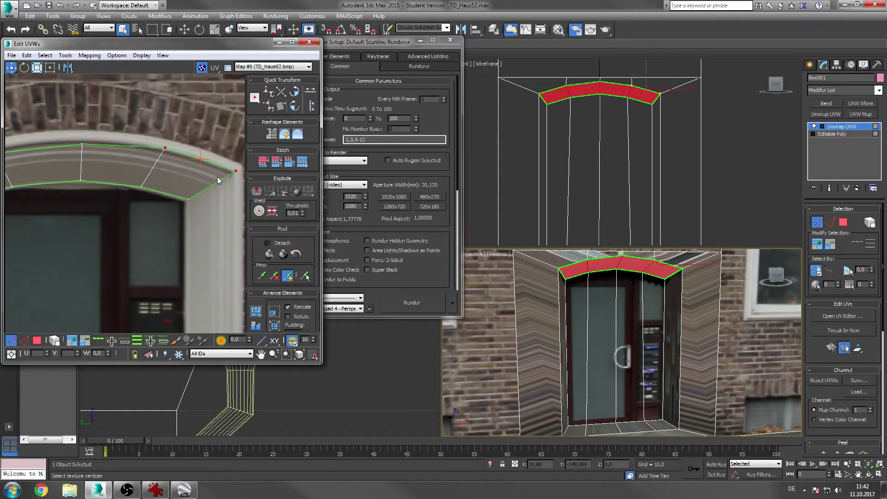
{"action": "scroll", "coordinate": [113, 224], "scroll_direction": "up", "scroll_amount": 2}
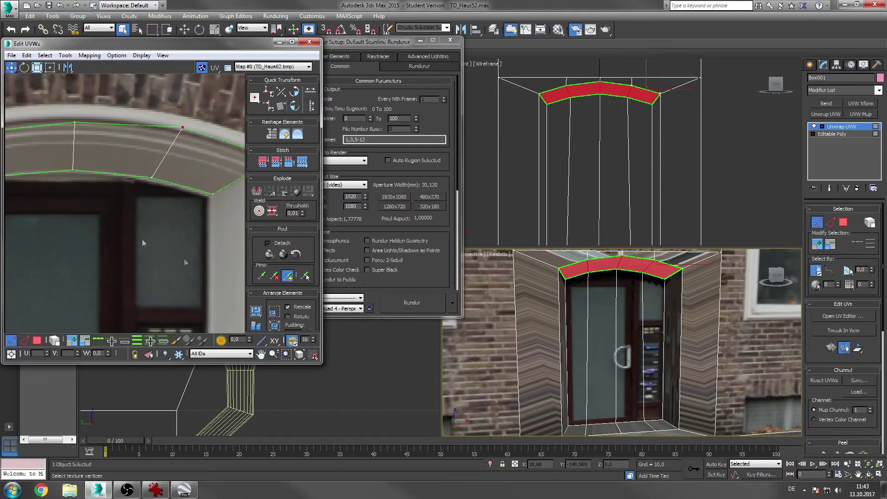
{"action": "middle_click_drag", "start_coordinate": [115, 225], "coordinate": [200, 284]}
{"action": "left_click_drag", "start_coordinate": [152, 180], "coordinate": [152, 171]}
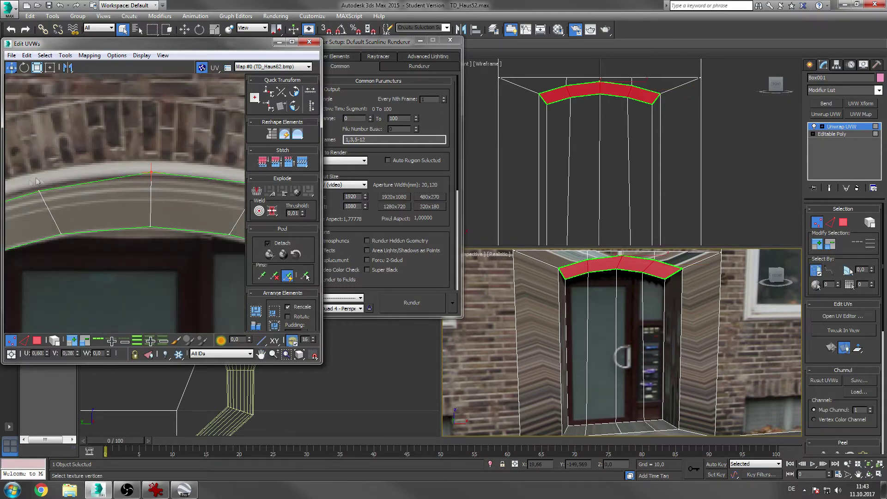
{"action": "left_click", "coordinate": [39, 190]}
{"action": "middle_click_drag", "start_coordinate": [39, 191], "coordinate": [124, 188]}
{"action": "left_click_drag", "start_coordinate": [125, 187], "coordinate": [121, 183]}
- Collapse the modifier stack and check the textured door arch in a render of the perspective view
{"action": "right_click", "coordinate": [843, 153]}
{"action": "left_click", "coordinate": [823, 244]}
{"action": "scroll", "coordinate": [628, 263], "scroll_direction": "up", "scroll_amount": 4}
{"action": "middle_click_drag", "start_coordinate": [629, 263], "coordinate": [647, 327]}
{"action": "scroll", "coordinate": [647, 326], "scroll_direction": "down", "scroll_amount": 3}
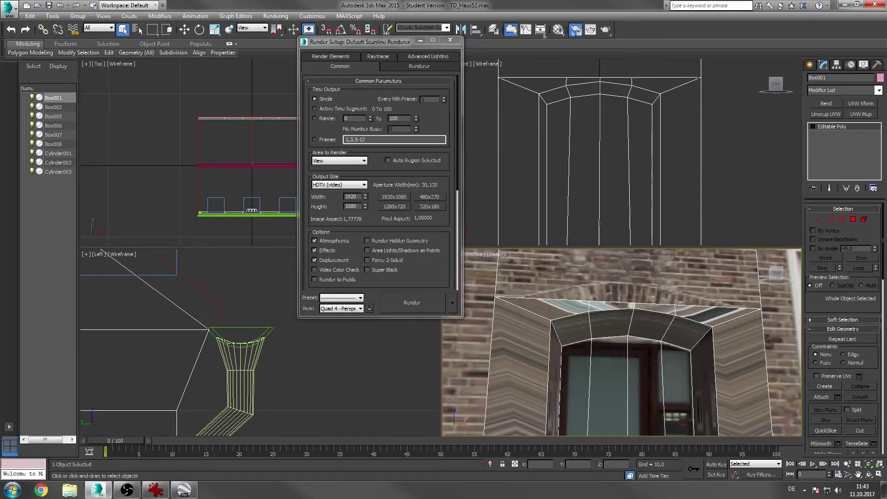
{"action": "key", "text": "shift+q"}
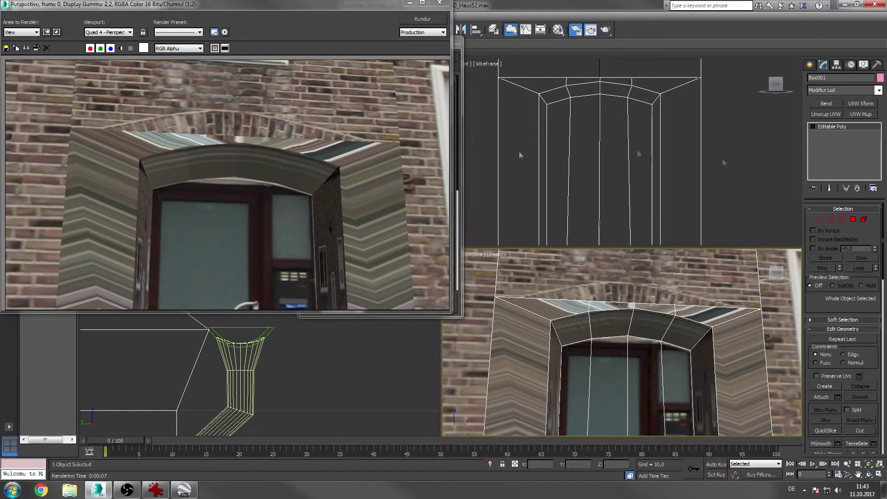
{"action": "left_click", "coordinate": [439, 3]}
- Select the two vertical reveal polygons beside the door and apply Unwrap UVW, opening the UV editor
{"action": "left_click", "coordinate": [852, 219]}
{"action": "left_click", "coordinate": [704, 383]}
{"action": "left_click", "coordinate": [555, 383], "text": "ctrl"}
{"action": "left_click", "coordinate": [825, 114]}
{"action": "left_click", "coordinate": [843, 316]}
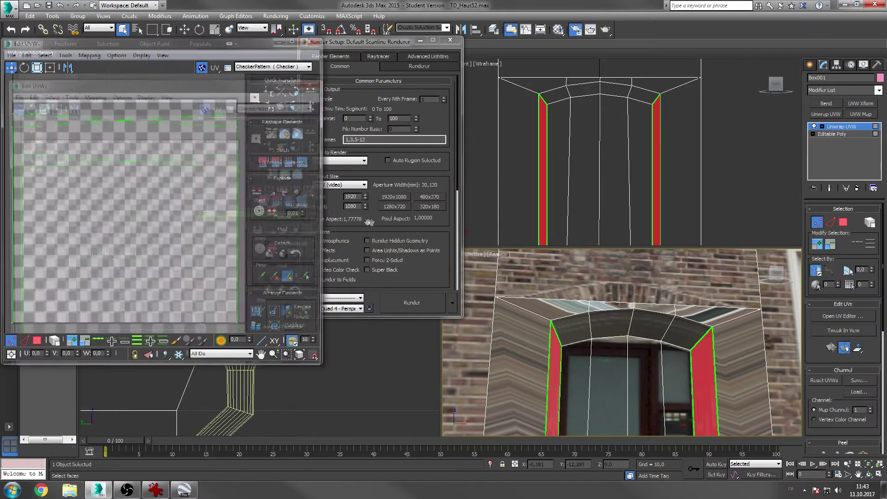
- Move the right reveal's UV face off the overlapping left one and show TD_Haus62.bmp as the UV background
{"action": "left_click", "coordinate": [37, 341]}
{"action": "left_click", "coordinate": [194, 106]}
{"action": "left_click_drag", "start_coordinate": [157, 143], "coordinate": [192, 125]}
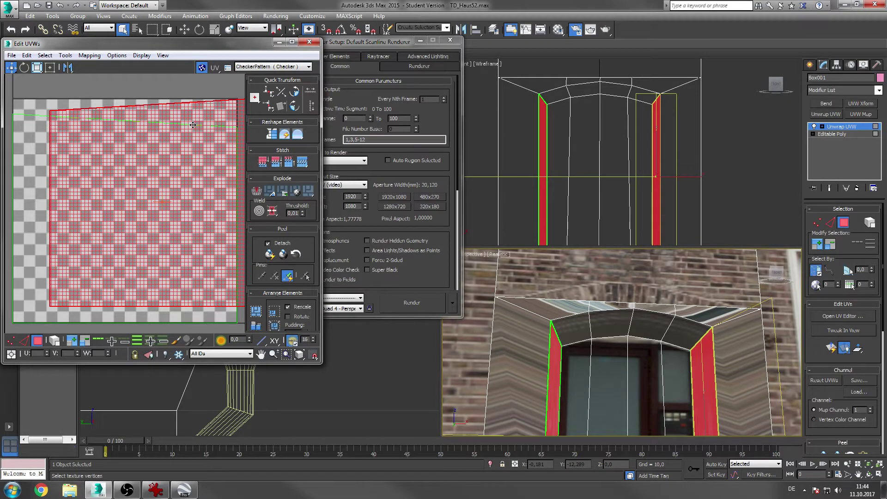
{"action": "key", "text": "1"}
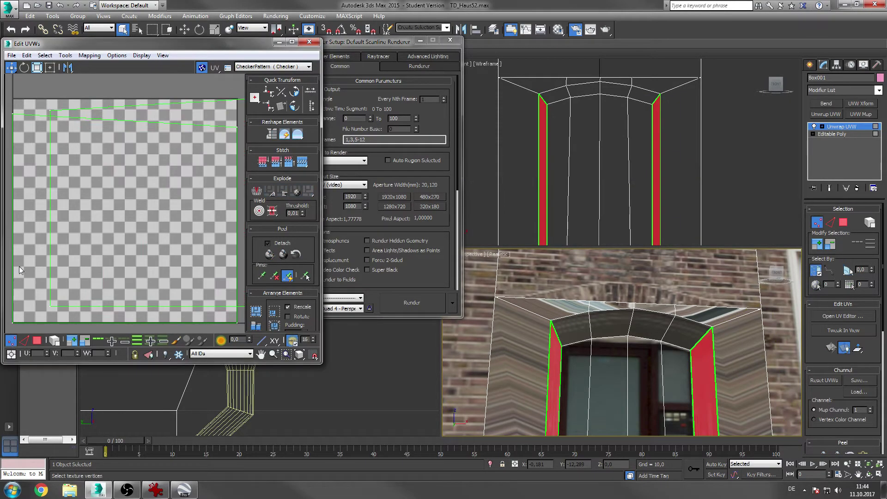
{"action": "left_click", "coordinate": [257, 67]}
{"action": "left_click", "coordinate": [254, 80]}
- Place the left reveal's four UV vertices on the light jamb left of the door in the photo
{"action": "left_click", "coordinate": [13, 323], "text": "ctrl"}
{"action": "left_click_drag", "start_coordinate": [17, 115], "coordinate": [124, 112]}
{"action": "left_click_drag", "start_coordinate": [123, 322], "coordinate": [141, 283]}
{"action": "scroll", "coordinate": [128, 323], "scroll_direction": "up", "scroll_amount": 10}
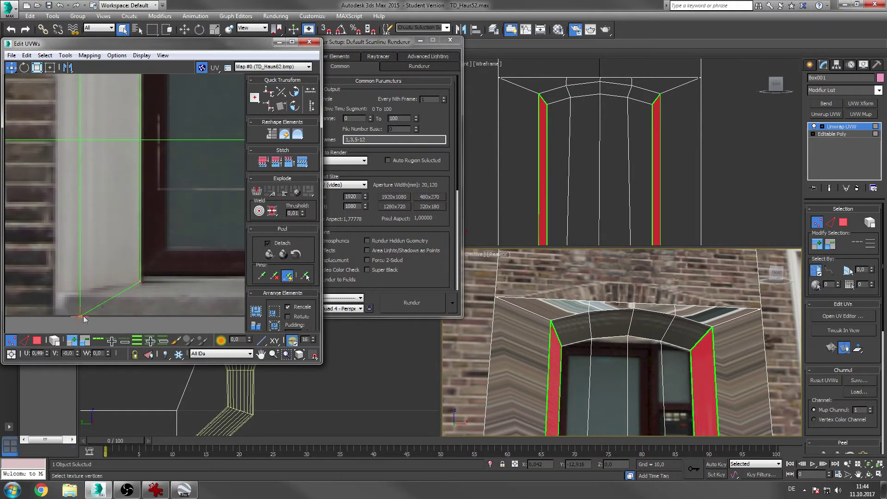
{"action": "scroll", "coordinate": [75, 293], "scroll_direction": "down", "scroll_amount": 10}
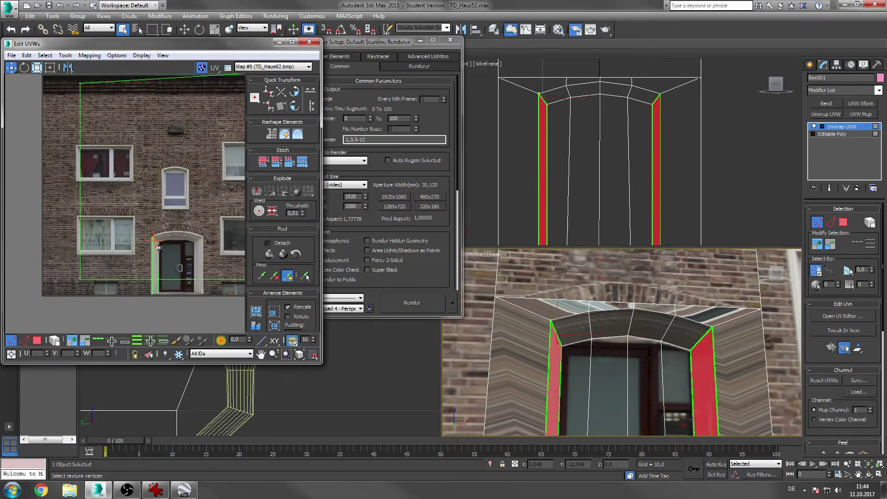
{"action": "scroll", "coordinate": [90, 236], "scroll_direction": "up", "scroll_amount": 12}
{"action": "scroll", "coordinate": [118, 228], "scroll_direction": "down", "scroll_amount": 8}
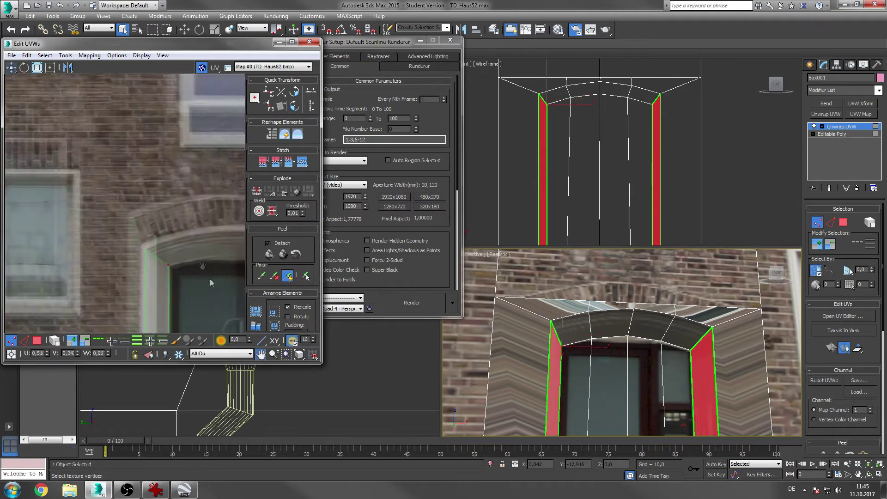
{"action": "middle_click_drag", "start_coordinate": [555, 340], "coordinate": [530, 317]}
{"action": "scroll", "coordinate": [529, 317], "scroll_direction": "up", "scroll_amount": 10}
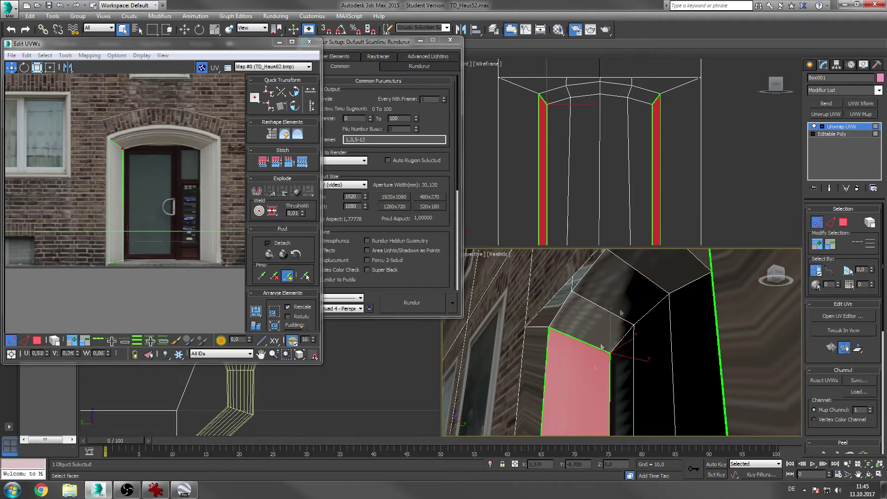
- Place the right reveal's UV vertices on the light jamb right of the door in the photo and collapse the modifier
{"action": "scroll", "coordinate": [186, 191], "scroll_direction": "down", "scroll_amount": 5}
{"action": "scroll", "coordinate": [139, 305], "scroll_direction": "up", "scroll_amount": 12}
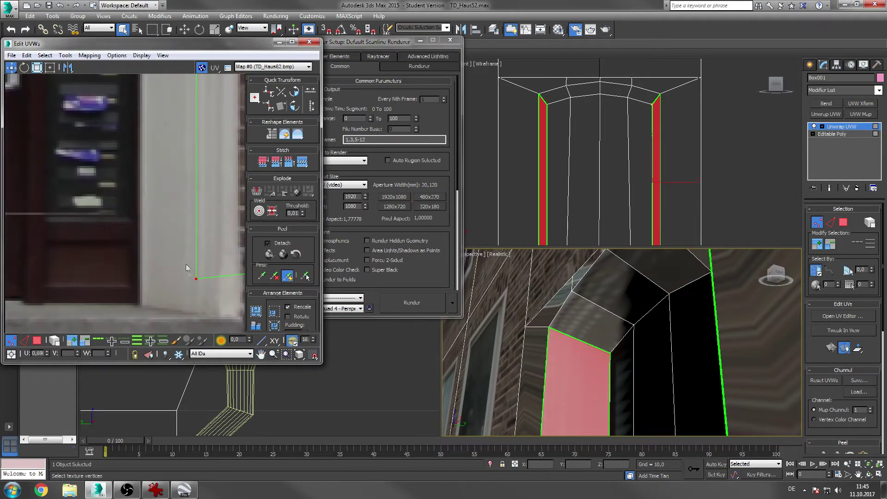
{"action": "scroll", "coordinate": [142, 306], "scroll_direction": "down", "scroll_amount": 6}
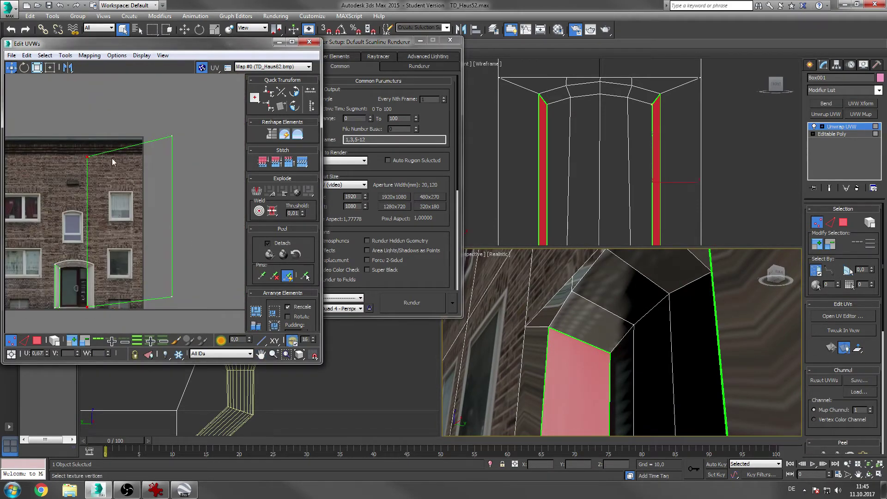
{"action": "left_click", "coordinate": [172, 136]}
{"action": "left_click", "coordinate": [166, 295], "text": "ctrl"}
{"action": "left_click_drag", "start_coordinate": [169, 296], "coordinate": [94, 307]}
{"action": "scroll", "coordinate": [94, 305], "scroll_direction": "up", "scroll_amount": 6}
{"action": "left_click_drag", "start_coordinate": [119, 261], "coordinate": [115, 262]}
{"action": "scroll", "coordinate": [145, 254], "scroll_direction": "down", "scroll_amount": 6}
{"action": "left_click_drag", "start_coordinate": [188, 124], "coordinate": [187, 123]}
{"action": "left_click_drag", "start_coordinate": [161, 88], "coordinate": [134, 227]}
{"action": "scroll", "coordinate": [176, 198], "scroll_direction": "up", "scroll_amount": 6}
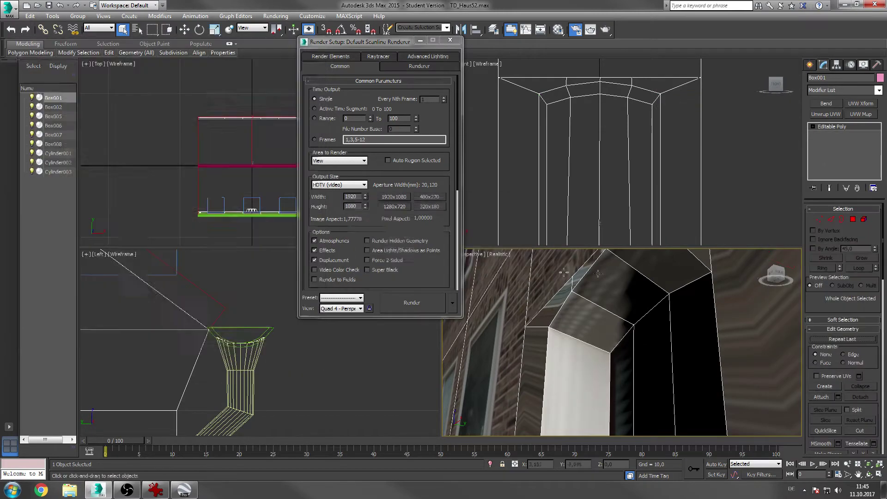
- Select the row of horizontal sill polygons at the foot of the entrance door
{"action": "scroll", "coordinate": [675, 310], "scroll_direction": "down", "scroll_amount": 10}
{"action": "scroll", "coordinate": [675, 311], "scroll_direction": "up", "scroll_amount": 15}
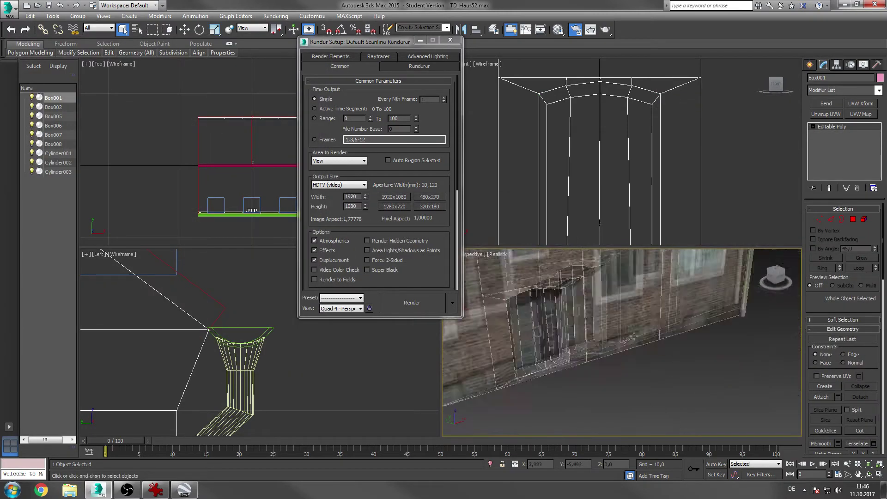
{"action": "key", "text": "4"}
{"action": "middle_click_drag", "start_coordinate": [661, 359], "coordinate": [662, 321]}
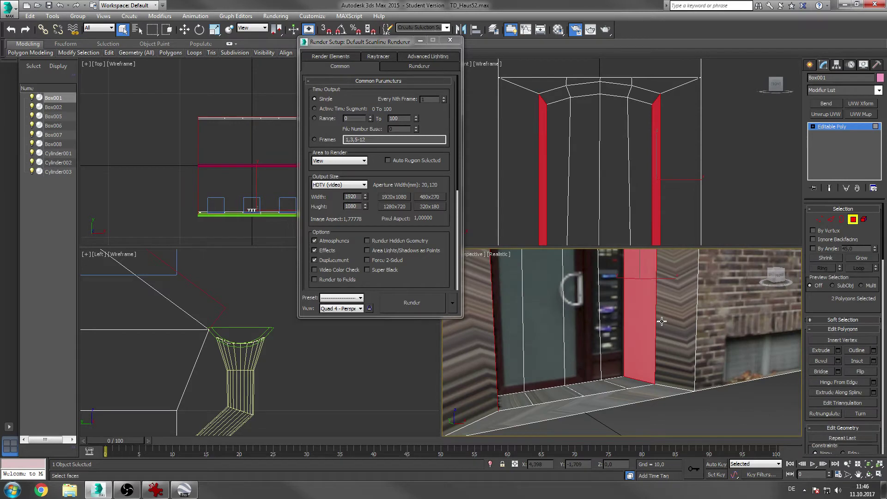
{"action": "left_click", "coordinate": [573, 395]}
{"action": "left_click", "coordinate": [582, 380], "text": "shift"}
{"action": "left_click", "coordinate": [583, 388]}
{"action": "left_click", "coordinate": [557, 395], "text": "shift"}
- Apply Unwrap UVW to the sill polygons and show TD_Haus62.bmp as the UV editor background
{"action": "left_click", "coordinate": [825, 114]}
{"action": "left_click", "coordinate": [846, 317]}
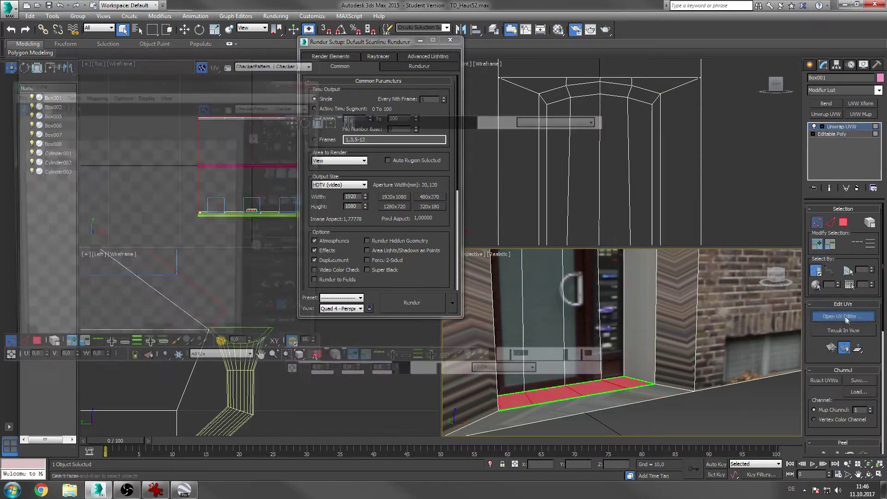
{"action": "left_click", "coordinate": [287, 67]}
{"action": "left_click", "coordinate": [272, 75]}
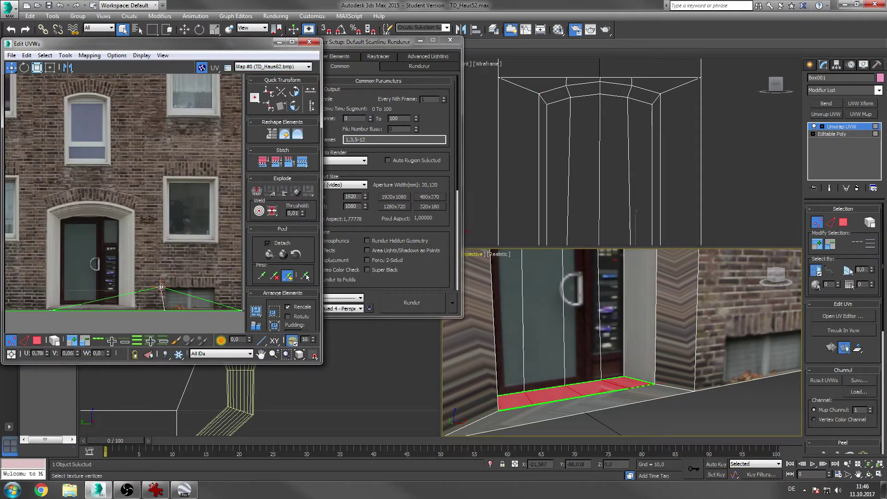
- Move the sill's UV vertices upward one by one to form a row above the opposite edge
{"action": "left_click_drag", "start_coordinate": [241, 311], "coordinate": [242, 277]}
{"action": "middle_click_drag", "start_coordinate": [57, 315], "coordinate": [106, 295]}
{"action": "left_click_drag", "start_coordinate": [101, 291], "coordinate": [100, 260]}
{"action": "middle_click_drag", "start_coordinate": [81, 222], "coordinate": [160, 208]}
{"action": "left_click_drag", "start_coordinate": [60, 276], "coordinate": [60, 233]}
{"action": "middle_click_drag", "start_coordinate": [39, 199], "coordinate": [122, 195]}
{"action": "left_click_drag", "start_coordinate": [75, 273], "coordinate": [77, 230]}
{"action": "middle_click_drag", "start_coordinate": [166, 198], "coordinate": [132, 186]}
{"action": "middle_click_drag", "start_coordinate": [657, 331], "coordinate": [612, 373], "text": "alt"}
{"action": "scroll", "coordinate": [23, 218], "scroll_direction": "down", "scroll_amount": 3}
- Flip and scale the sill's UV strip, moving it to the foot of the door in the photo
{"action": "left_click", "coordinate": [65, 55]}
{"action": "left_click", "coordinate": [73, 76]}
{"action": "middle_click_drag", "start_coordinate": [162, 224], "coordinate": [158, 193]}
{"action": "scroll", "coordinate": [155, 189], "scroll_direction": "up", "scroll_amount": 1}
{"action": "scroll", "coordinate": [206, 202], "scroll_direction": "down", "scroll_amount": 1}
{"action": "key", "text": "r"}
{"action": "left_click_drag", "start_coordinate": [24, 196], "coordinate": [24, 226]}
{"action": "scroll", "coordinate": [106, 210], "scroll_direction": "up", "scroll_amount": 3}
{"action": "key", "text": "w"}
{"action": "left_click_drag", "start_coordinate": [62, 206], "coordinate": [114, 250]}
- Fit the left and middle UV vertices of the sill strip to the stone sill in the photo
{"action": "scroll", "coordinate": [127, 220], "scroll_direction": "up", "scroll_amount": 4}
{"action": "left_click_drag", "start_coordinate": [115, 310], "coordinate": [106, 260]}
{"action": "middle_click_drag", "start_coordinate": [155, 297], "coordinate": [95, 276]}
{"action": "left_click_drag", "start_coordinate": [146, 290], "coordinate": [151, 238]}
{"action": "scroll", "coordinate": [147, 250], "scroll_direction": "down", "scroll_amount": 1}
{"action": "middle_click_drag", "start_coordinate": [135, 263], "coordinate": [18, 262]}
{"action": "left_click_drag", "start_coordinate": [129, 263], "coordinate": [130, 245]}
{"action": "middle_click_drag", "start_coordinate": [28, 254], "coordinate": [166, 227]}
{"action": "left_click", "coordinate": [75, 242]}
- Fit the right-hand UV vertices of the sill strip to the stone sill, ending at the right door jamb
{"action": "scroll", "coordinate": [76, 243], "scroll_direction": "down", "scroll_amount": 2}
{"action": "left_click_drag", "start_coordinate": [155, 265], "coordinate": [124, 229]}
{"action": "left_click_drag", "start_coordinate": [134, 237], "coordinate": [128, 237]}
{"action": "left_click_drag", "start_coordinate": [185, 252], "coordinate": [214, 229]}
{"action": "left_click_drag", "start_coordinate": [201, 248], "coordinate": [157, 247]}
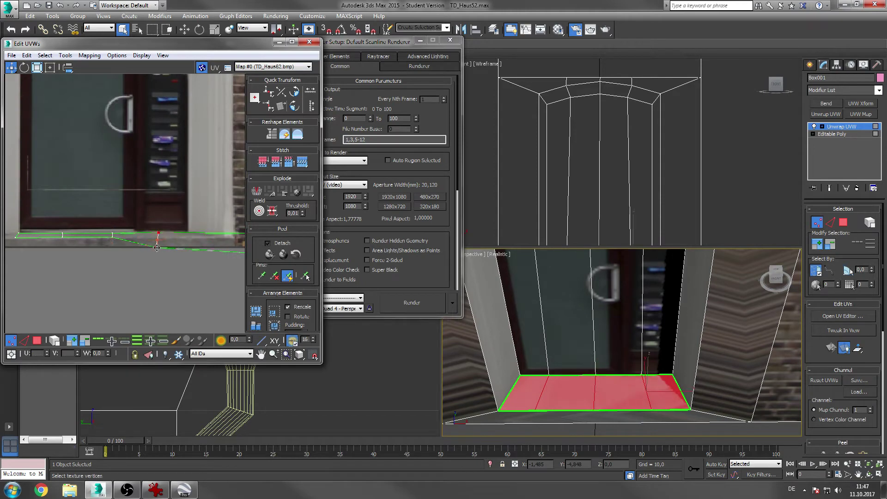
{"action": "middle_click_drag", "start_coordinate": [230, 236], "coordinate": [171, 227]}
{"action": "scroll", "coordinate": [126, 242], "scroll_direction": "up", "scroll_amount": 3}
{"action": "left_click_drag", "start_coordinate": [126, 241], "coordinate": [129, 230]}
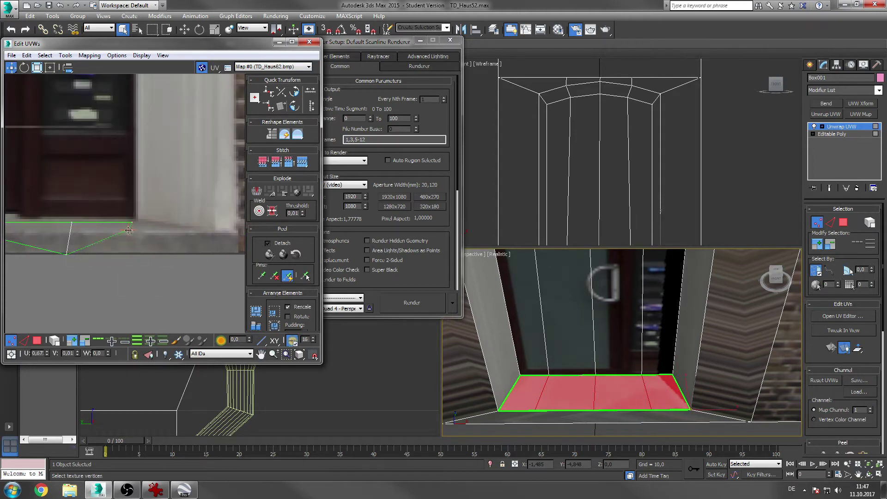
{"action": "left_click_drag", "start_coordinate": [67, 255], "coordinate": [72, 232]}
{"action": "middle_click_drag", "start_coordinate": [72, 259], "coordinate": [106, 261]}
{"action": "left_click", "coordinate": [167, 233]}
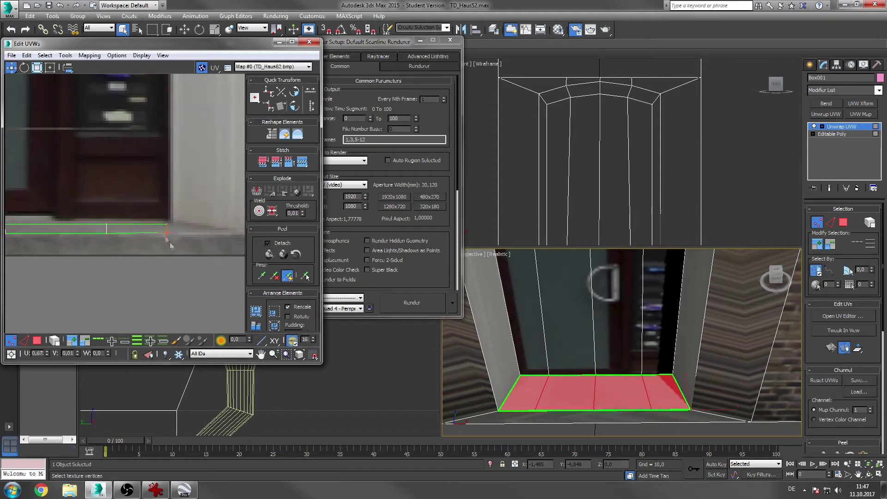
{"action": "scroll", "coordinate": [169, 256], "scroll_direction": "down", "scroll_amount": 3}
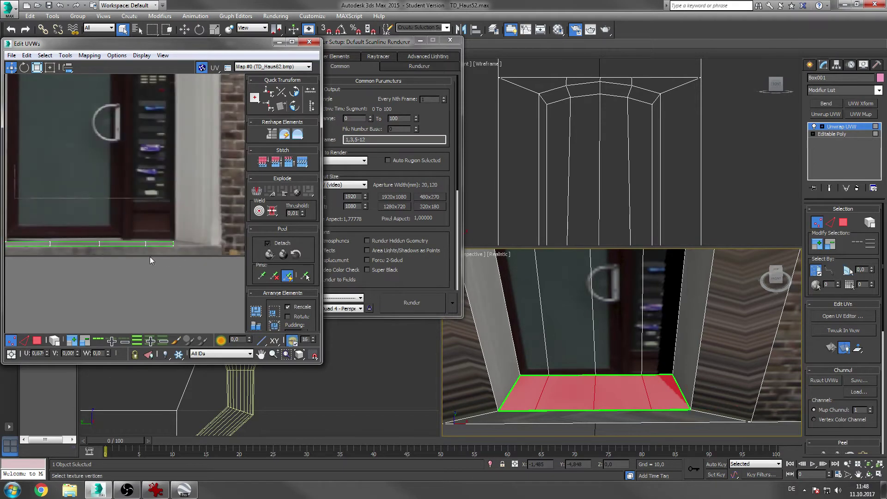
{"action": "middle_click_drag", "start_coordinate": [149, 257], "coordinate": [169, 251]}
- Shift the upper inner UV vertices of the sill strip sideways to match the polygon divisions
{"action": "middle_click_drag", "start_coordinate": [675, 384], "coordinate": [649, 323]}
{"action": "scroll", "coordinate": [637, 367], "scroll_direction": "up", "scroll_amount": 3}
{"action": "middle_click_drag", "start_coordinate": [649, 323], "coordinate": [614, 324]}
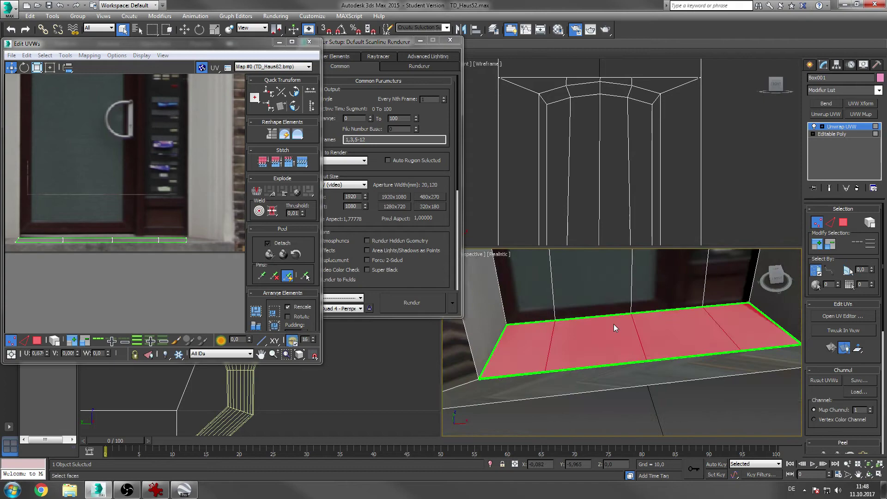
{"action": "left_click", "coordinate": [102, 240]}
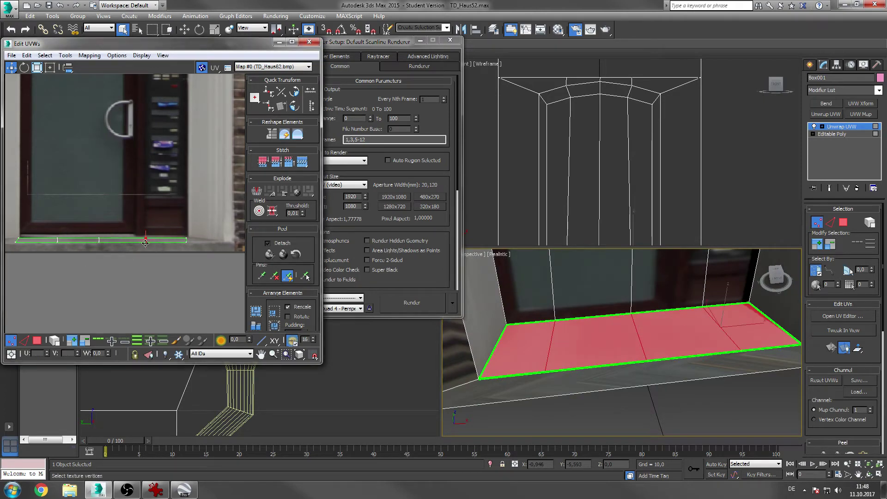
- Collapse the modifier stack and check the textured sill in a render of the perspective view
{"action": "right_click", "coordinate": [832, 152]}
{"action": "left_click", "coordinate": [795, 243]}
{"action": "left_click", "coordinate": [488, 274]}
{"action": "middle_click_drag", "start_coordinate": [619, 324], "coordinate": [588, 364]}
{"action": "middle_click_drag", "start_coordinate": [588, 364], "coordinate": [601, 281]}
{"action": "left_click", "coordinate": [426, 299]}
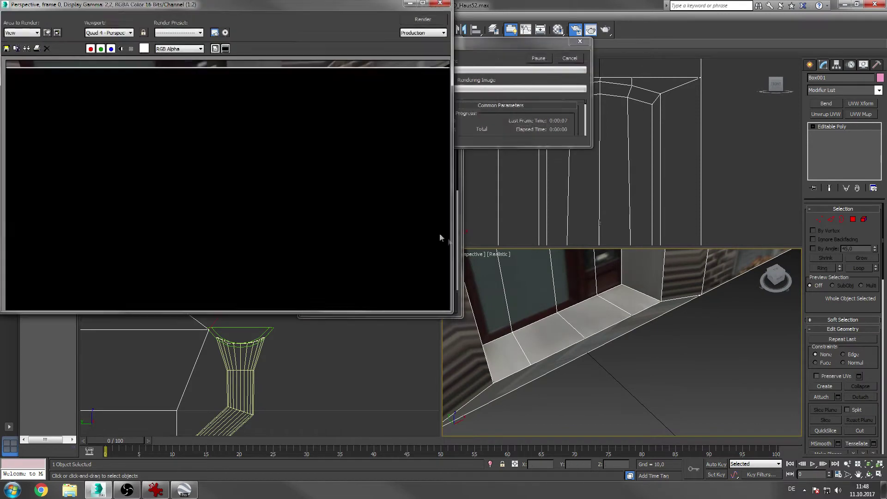
{"action": "left_click", "coordinate": [439, 4]}
- Select the narrow front polygon running along the base of the door recess
{"action": "left_click", "coordinate": [853, 219]}
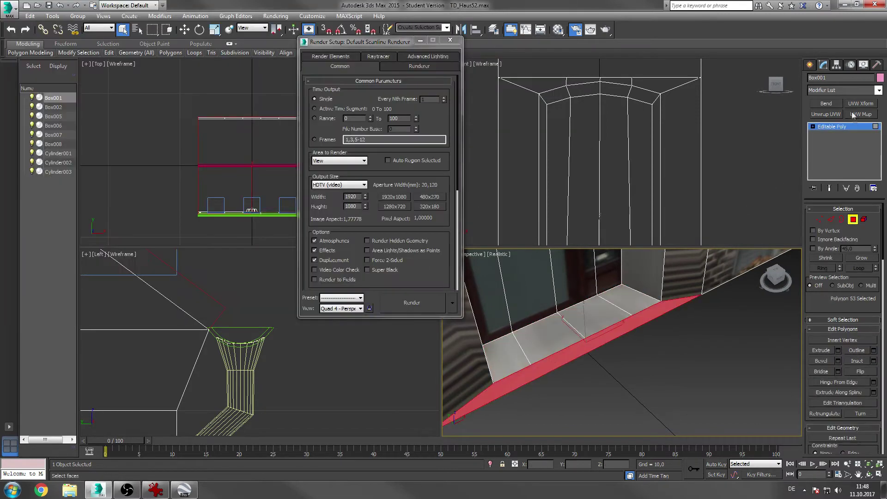
{"action": "left_click", "coordinate": [860, 114]}
{"action": "left_click", "coordinate": [838, 260]}
{"action": "scroll", "coordinate": [668, 327], "scroll_direction": "down", "scroll_amount": 5}
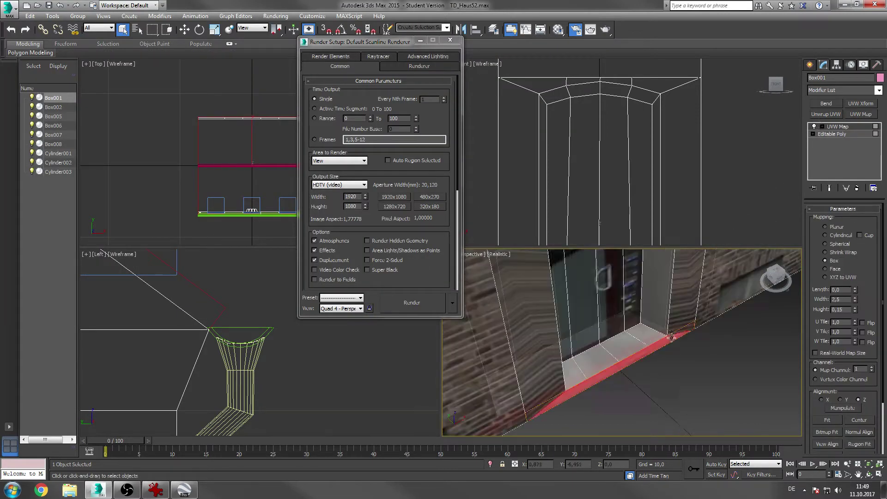
{"action": "right_click", "coordinate": [838, 125]}
{"action": "left_click", "coordinate": [832, 137]}
- Add the wall polygons left of, above and right of the door opening to the selection
{"action": "middle_click_drag", "start_coordinate": [673, 306], "coordinate": [644, 287], "text": "alt"}
{"action": "left_click", "coordinate": [520, 153], "text": "ctrl"}
{"action": "left_click", "coordinate": [547, 84], "text": "ctrl"}
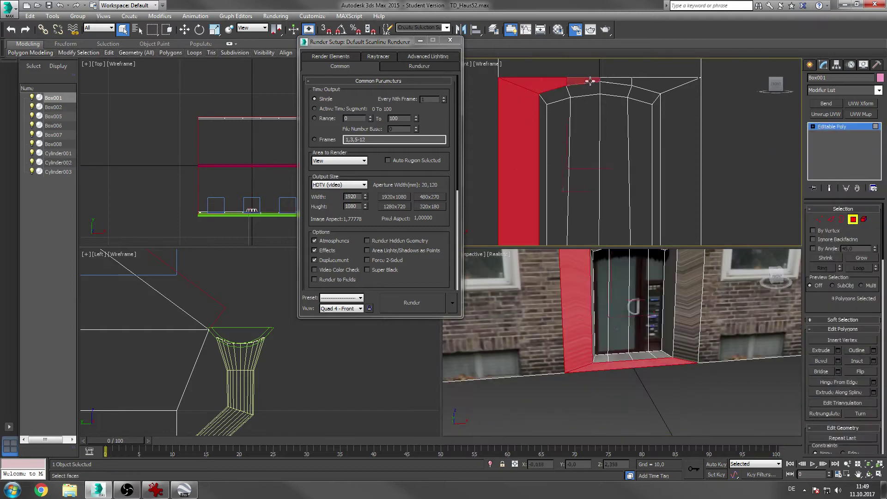
{"action": "left_click_drag", "start_coordinate": [583, 80], "coordinate": [647, 81], "text": "ctrl"}
{"action": "left_click", "coordinate": [679, 153], "text": "ctrl"}
- Apply a UVW Map with Box mapping and an Unwrap UVW to the door surround, opening the UV editor
{"action": "left_click", "coordinate": [860, 114]}
{"action": "left_click", "coordinate": [838, 261]}
{"action": "left_click", "coordinate": [826, 114]}
{"action": "left_click", "coordinate": [846, 317]}
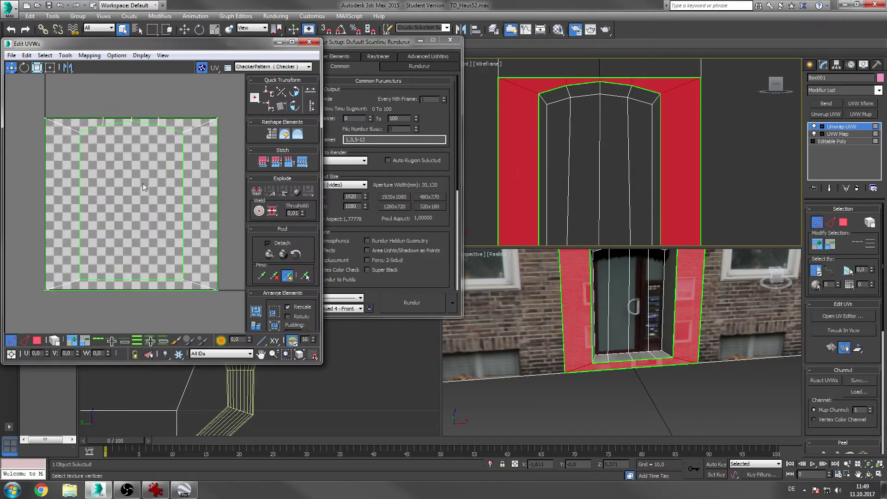
- Scale down the door surround's UVs and show TD_Haus62.bmp as the UV background
{"action": "left_click", "coordinate": [37, 68]}
{"action": "left_click_drag", "start_coordinate": [218, 290], "coordinate": [233, 319]}
{"action": "left_click", "coordinate": [273, 67]}
{"action": "left_click", "coordinate": [273, 81]}
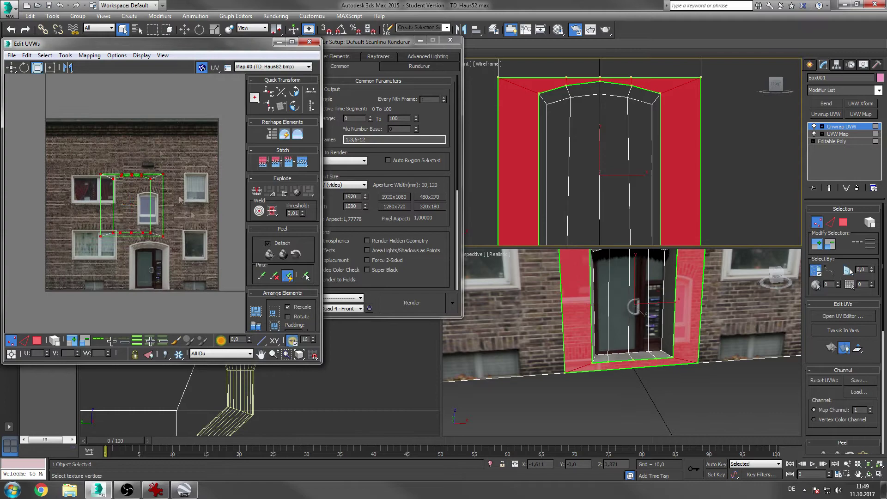
- Move the door surround's UVs over the entrance door in the photo
{"action": "middle_click_drag", "start_coordinate": [173, 178], "coordinate": [160, 151]}
{"action": "scroll", "coordinate": [160, 151], "scroll_direction": "up", "scroll_amount": 2}
{"action": "key", "text": "w"}
{"action": "left_click_drag", "start_coordinate": [146, 145], "coordinate": [169, 220]}
{"action": "middle_click_drag", "start_coordinate": [152, 270], "coordinate": [137, 167]}
{"action": "scroll", "coordinate": [131, 227], "scroll_direction": "up", "scroll_amount": 3}
{"action": "scroll", "coordinate": [157, 236], "scroll_direction": "down", "scroll_amount": 3}
{"action": "left_click_drag", "start_coordinate": [148, 114], "coordinate": [145, 112]}
- Move the surround's bottom UV vertices up to the base of the facade in the photo
{"action": "left_click_drag", "start_coordinate": [27, 235], "coordinate": [212, 262]}
{"action": "scroll", "coordinate": [199, 226], "scroll_direction": "up", "scroll_amount": 3}
{"action": "left_click_drag", "start_coordinate": [142, 252], "coordinate": [143, 240]}
{"action": "scroll", "coordinate": [143, 240], "scroll_direction": "down", "scroll_amount": 3}
{"action": "middle_click_drag", "start_coordinate": [143, 241], "coordinate": [178, 248]}
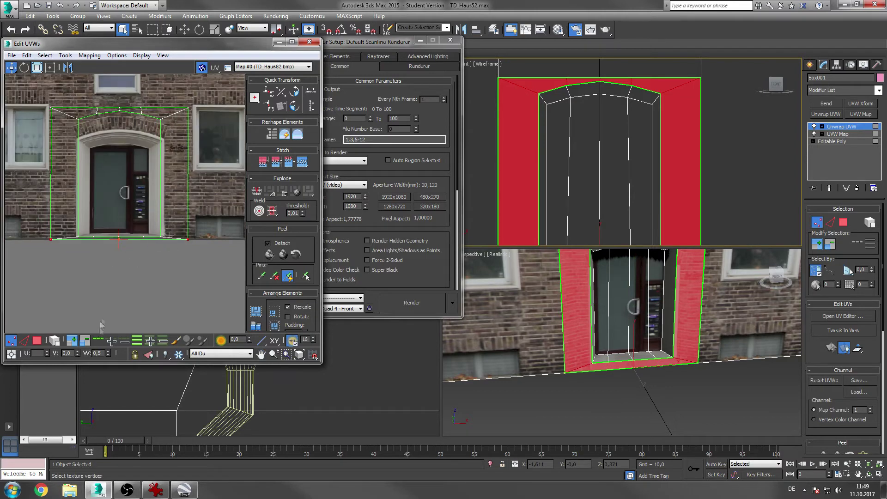
{"action": "left_click_drag", "start_coordinate": [120, 235], "coordinate": [119, 234]}
{"action": "scroll", "coordinate": [148, 194], "scroll_direction": "up", "scroll_amount": 3}
- Move the surround's outer left and outer right UV vertices inward onto the brickwork beside the door
{"action": "middle_click_drag", "start_coordinate": [125, 174], "coordinate": [174, 159]}
{"action": "scroll", "coordinate": [175, 159], "scroll_direction": "down", "scroll_amount": 1}
{"action": "scroll", "coordinate": [129, 139], "scroll_direction": "down", "scroll_amount": 1}
{"action": "middle_click_drag", "start_coordinate": [129, 139], "coordinate": [147, 182]}
{"action": "left_click_drag", "start_coordinate": [69, 90], "coordinate": [99, 318]}
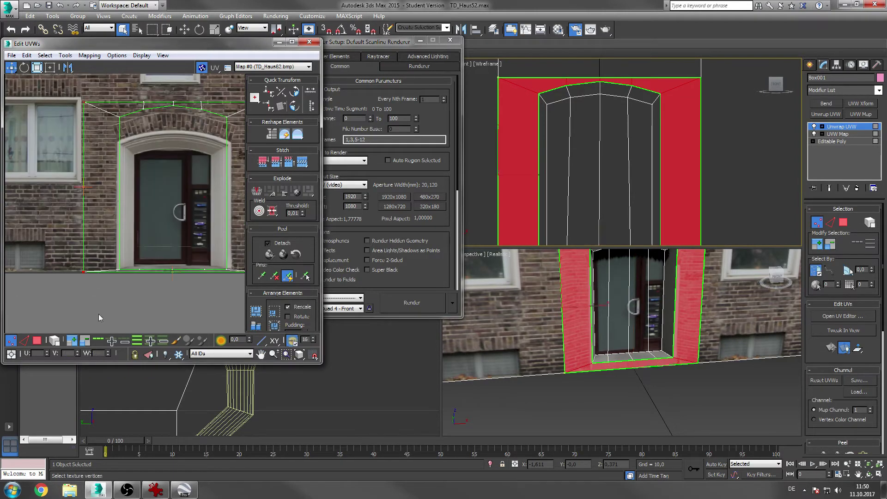
{"action": "left_click_drag", "start_coordinate": [89, 187], "coordinate": [104, 188]}
{"action": "middle_click_drag", "start_coordinate": [185, 153], "coordinate": [130, 141]}
{"action": "left_click_drag", "start_coordinate": [221, 82], "coordinate": [195, 274]}
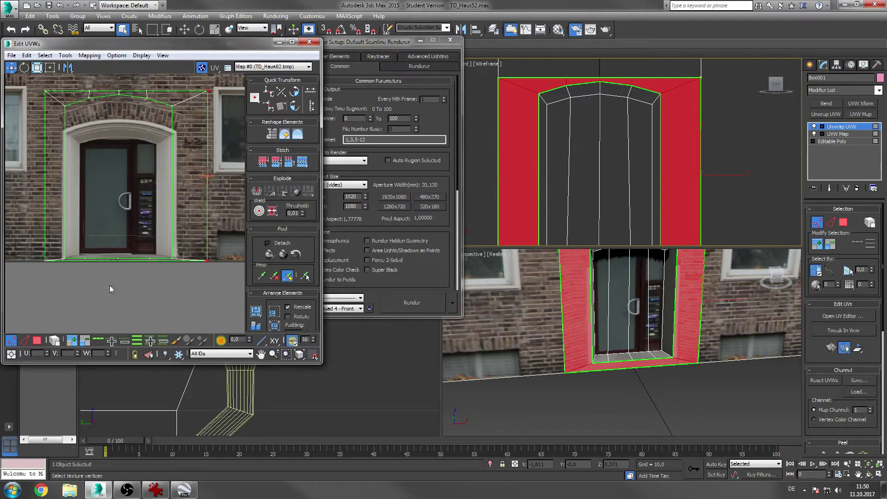
{"action": "left_click_drag", "start_coordinate": [208, 194], "coordinate": [198, 194]}
- Lower the surround's top UV vertices so the inner ones follow the outer edge of the door arch
{"action": "scroll", "coordinate": [176, 120], "scroll_direction": "up", "scroll_amount": 1}
{"action": "middle_click_drag", "start_coordinate": [176, 121], "coordinate": [183, 206]}
{"action": "left_click_drag", "start_coordinate": [9, 155], "coordinate": [218, 197]}
{"action": "left_click_drag", "start_coordinate": [211, 167], "coordinate": [209, 199]}
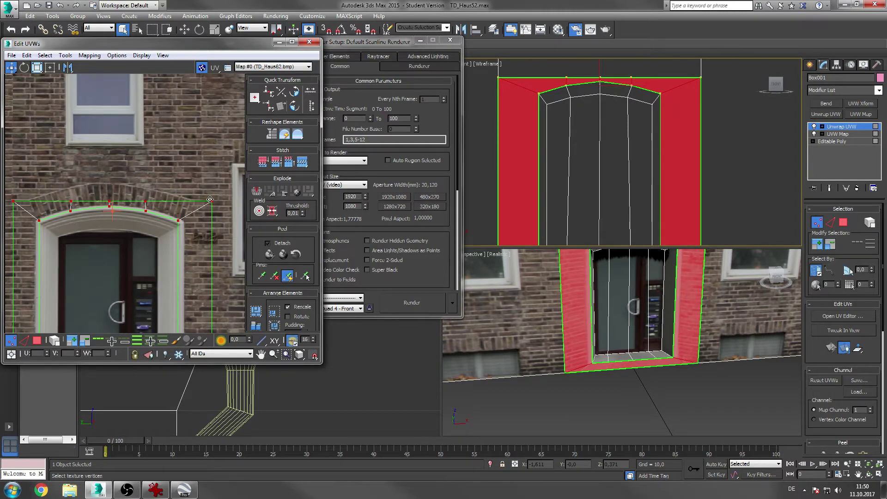
- Examine the brick mapping around the arch and door base, then collapse the modifier stack
{"action": "scroll", "coordinate": [625, 350], "scroll_direction": "up", "scroll_amount": 6}
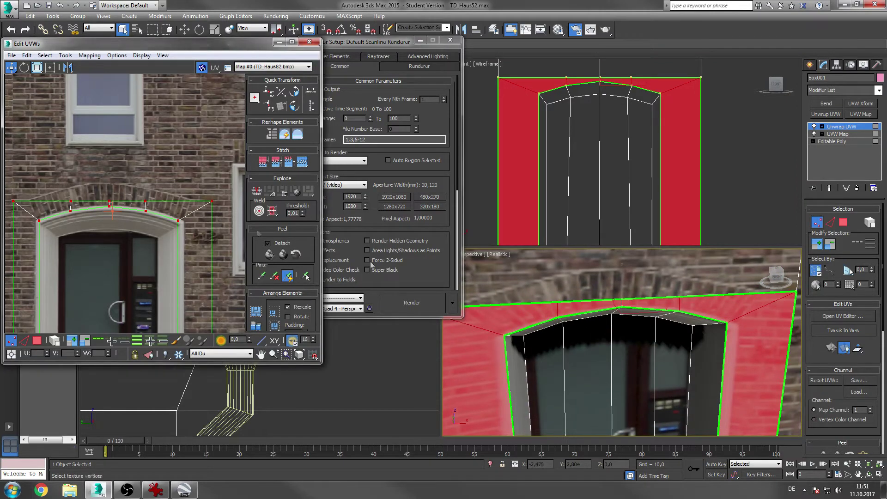
{"action": "middle_click_drag", "start_coordinate": [726, 314], "coordinate": [714, 291]}
{"action": "scroll", "coordinate": [707, 305], "scroll_direction": "down", "scroll_amount": 5}
{"action": "scroll", "coordinate": [689, 369], "scroll_direction": "up", "scroll_amount": 3}
{"action": "middle_click_drag", "start_coordinate": [688, 370], "coordinate": [687, 346]}
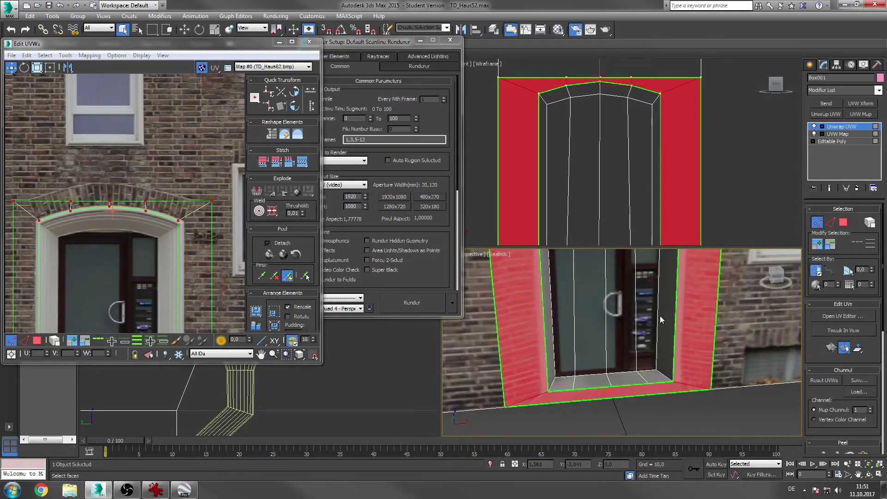
{"action": "middle_click_drag", "start_coordinate": [192, 323], "coordinate": [190, 243]}
{"action": "scroll", "coordinate": [187, 236], "scroll_direction": "up", "scroll_amount": 3}
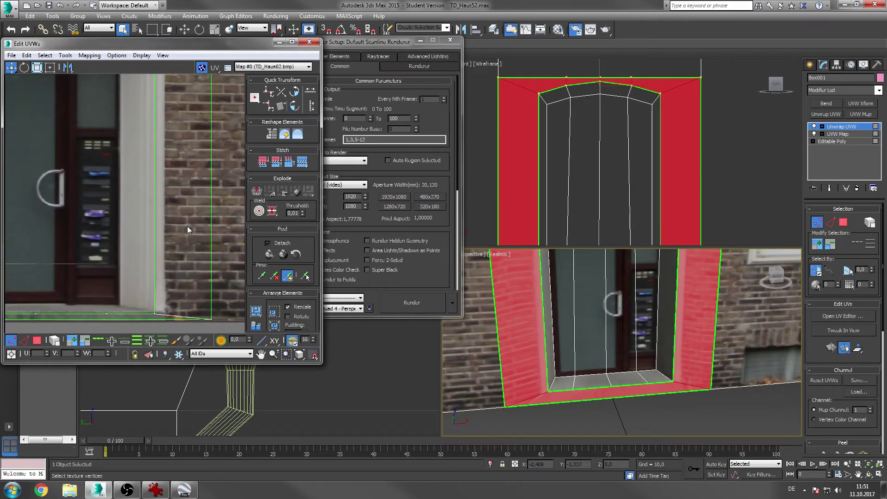
{"action": "right_click", "coordinate": [832, 142]}
{"action": "left_click", "coordinate": [809, 235]}
{"action": "left_click", "coordinate": [487, 272]}
- Render the perspective view to examine the textured door surround
{"action": "scroll", "coordinate": [601, 316], "scroll_direction": "down", "scroll_amount": 3}
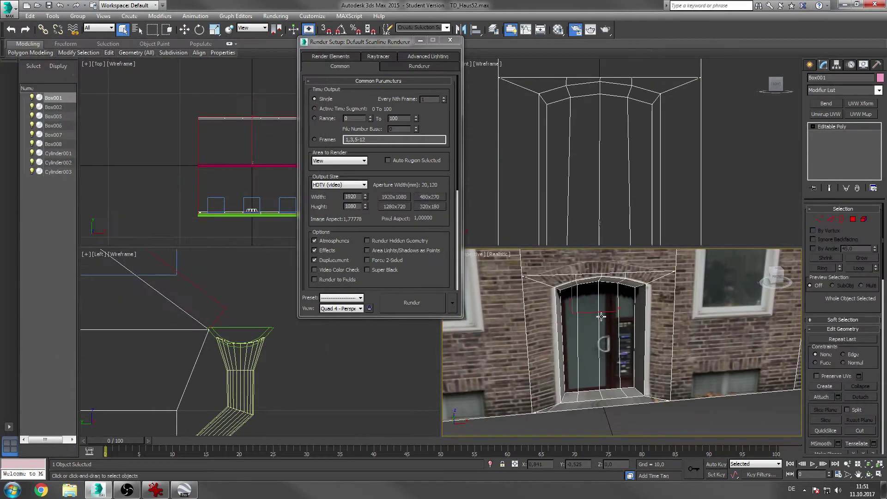
{"action": "scroll", "coordinate": [572, 331], "scroll_direction": "up", "scroll_amount": 2}
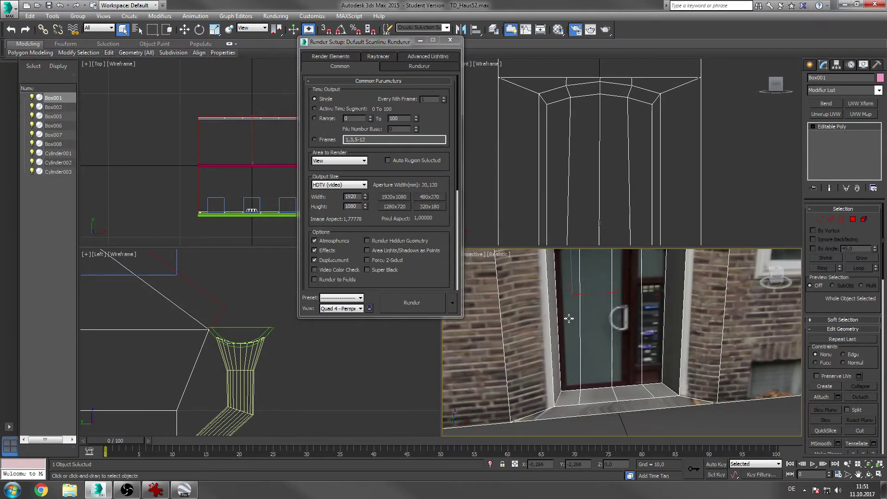
{"action": "scroll", "coordinate": [569, 318], "scroll_direction": "down", "scroll_amount": 3}
{"action": "scroll", "coordinate": [610, 327], "scroll_direction": "up", "scroll_amount": 3}
{"action": "middle_click_drag", "start_coordinate": [610, 327], "coordinate": [611, 336]}
{"action": "left_click", "coordinate": [412, 303]}
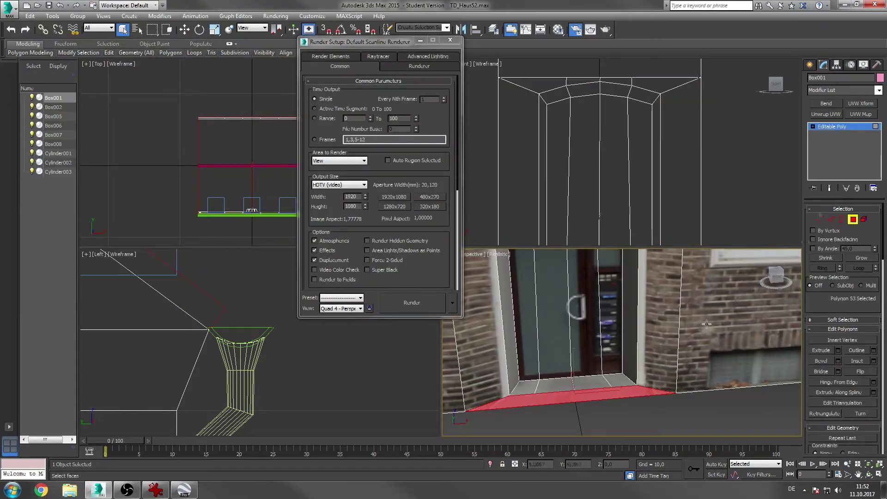
- Slice the narrow front base polygon vertically at both inner corners of the door opening with QuickSlice
{"action": "scroll", "coordinate": [878, 238], "scroll_direction": "down", "scroll_amount": 3}
{"action": "left_click", "coordinate": [825, 375]}
{"action": "middle_click_drag", "start_coordinate": [589, 231], "coordinate": [595, 165]}
{"action": "scroll", "coordinate": [596, 165], "scroll_direction": "up", "scroll_amount": 4}
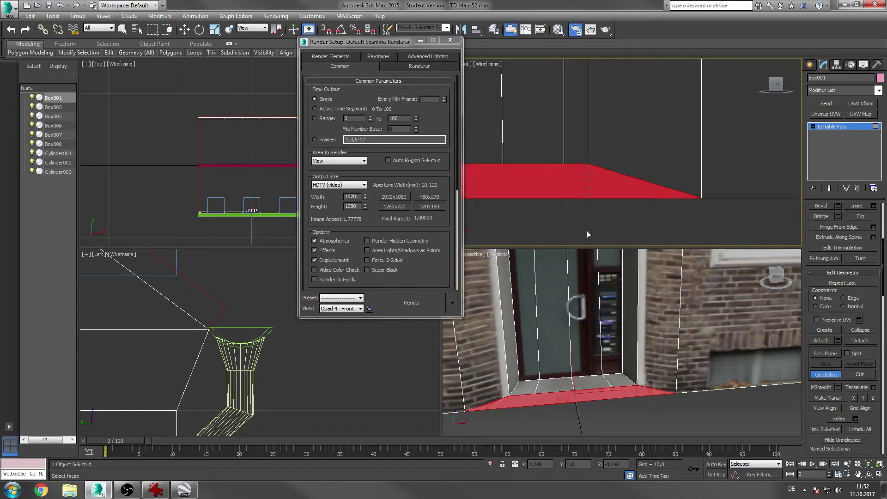
{"action": "middle_click_drag", "start_coordinate": [514, 211], "coordinate": [810, 176]}
{"action": "left_click", "coordinate": [536, 130]}
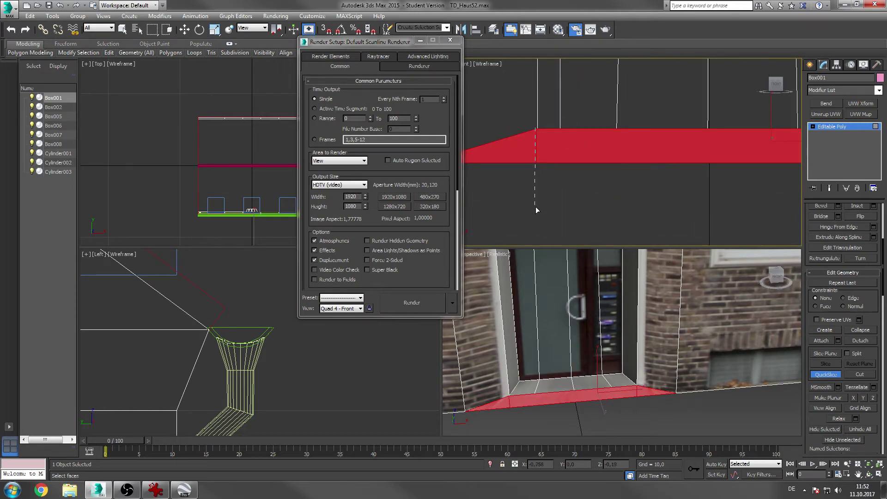
{"action": "left_click", "coordinate": [536, 206]}
{"action": "right_click", "coordinate": [536, 206]}
- Select the middle piece of the sliced base polygon and apply Unwrap UVW, opening the UV editor
{"action": "left_click", "coordinate": [601, 152]}
{"action": "left_click", "coordinate": [825, 115]}
{"action": "left_click", "coordinate": [842, 316]}
{"action": "scroll", "coordinate": [182, 154], "scroll_direction": "up", "scroll_amount": 5}
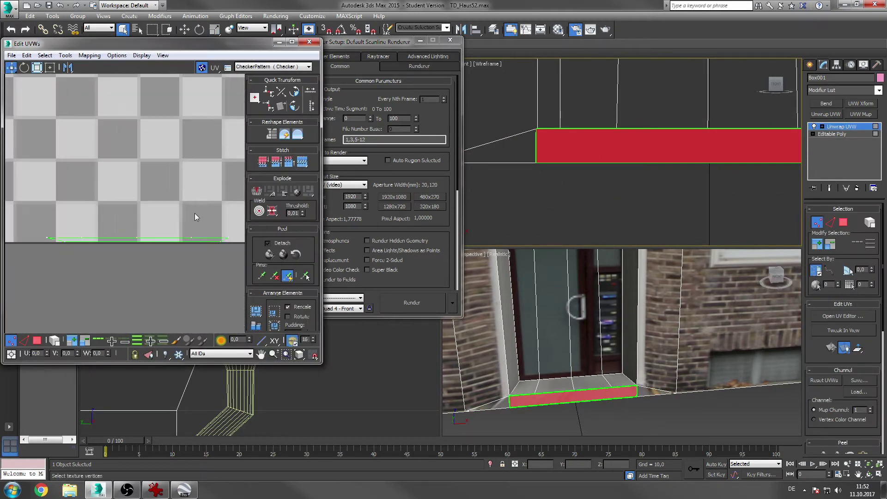
- Fit the UV strip of the door step's front polygon along the texture's lower edge and collapse the modifier stack
{"action": "left_click", "coordinate": [220, 240]}
{"action": "left_click", "coordinate": [219, 241]}
{"action": "left_click", "coordinate": [51, 242]}
{"action": "key", "text": "ctrl+z"}
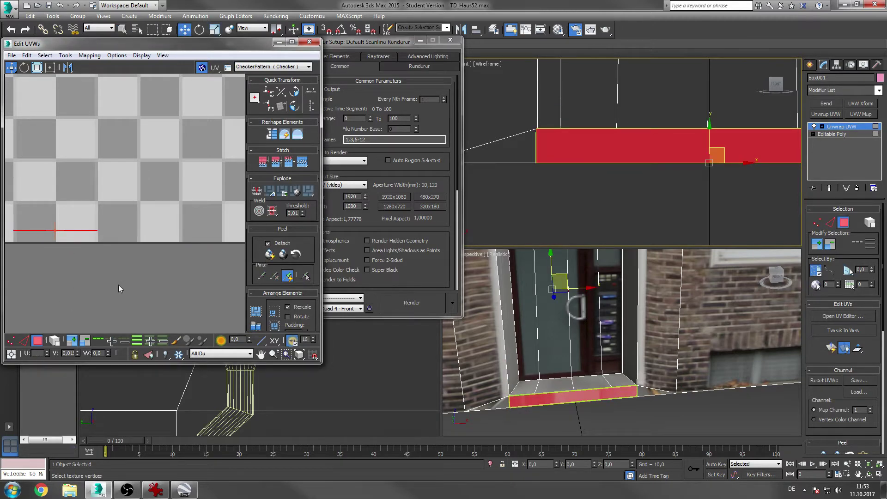
{"action": "key", "text": "ctrl+y"}
{"action": "left_click", "coordinate": [11, 340]}
{"action": "left_click", "coordinate": [65, 243]}
{"action": "right_click", "coordinate": [835, 153]}
{"action": "left_click", "coordinate": [788, 244]}
{"action": "left_click", "coordinate": [485, 271]}
- Select the four brick polygons flanking the door, including the small base pieces, and open them in the Unwrap UVW editor
{"action": "middle_click_drag", "start_coordinate": [590, 344], "coordinate": [555, 389]}
{"action": "scroll", "coordinate": [832, 288], "scroll_direction": "up", "scroll_amount": 5}
{"action": "left_click", "coordinate": [853, 219]}
{"action": "left_click", "coordinate": [638, 377]}
{"action": "left_click", "coordinate": [646, 324], "text": "ctrl"}
{"action": "left_click", "coordinate": [469, 332], "text": "ctrl"}
{"action": "left_click", "coordinate": [481, 386], "text": "ctrl"}
{"action": "scroll", "coordinate": [555, 332], "scroll_direction": "down", "scroll_amount": 3}
{"action": "scroll", "coordinate": [687, 298], "scroll_direction": "up", "scroll_amount": 4}
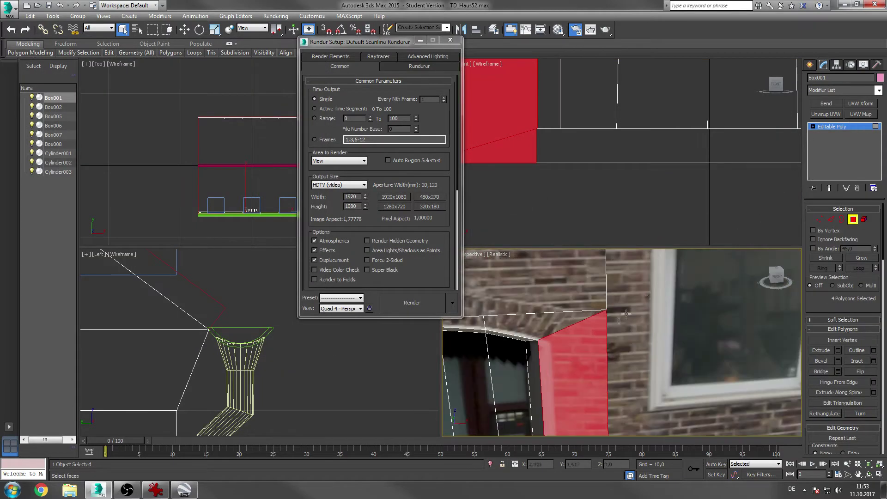
{"action": "left_click", "coordinate": [827, 115]}
{"action": "left_click", "coordinate": [842, 316]}
- Set the U coordinate of the left base piece's inner bottom vertex to 0,49
{"action": "middle_click_drag", "start_coordinate": [150, 231], "coordinate": [146, 205]}
{"action": "scroll", "coordinate": [175, 259], "scroll_direction": "up", "scroll_amount": 5}
{"action": "middle_click_drag", "start_coordinate": [175, 259], "coordinate": [181, 155]}
{"action": "scroll", "coordinate": [162, 239], "scroll_direction": "up", "scroll_amount": 3}
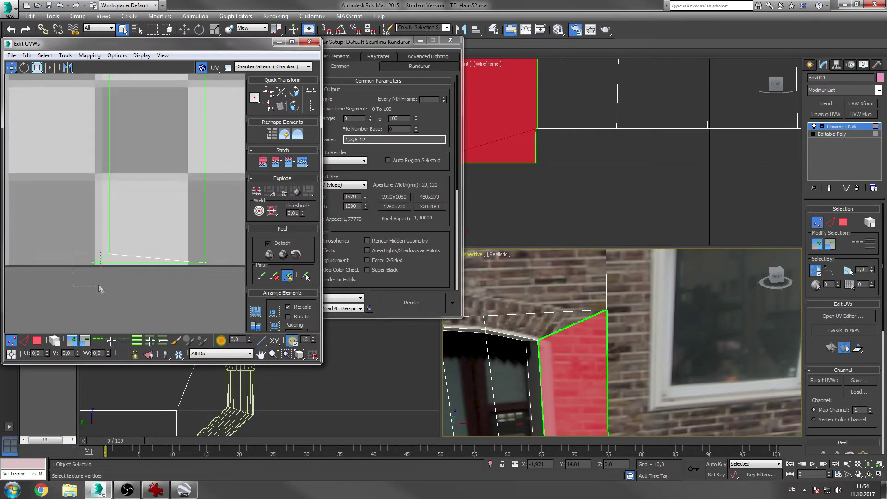
{"action": "left_click", "coordinate": [92, 264]}
{"action": "scroll", "coordinate": [121, 252], "scroll_direction": "down", "scroll_amount": 4}
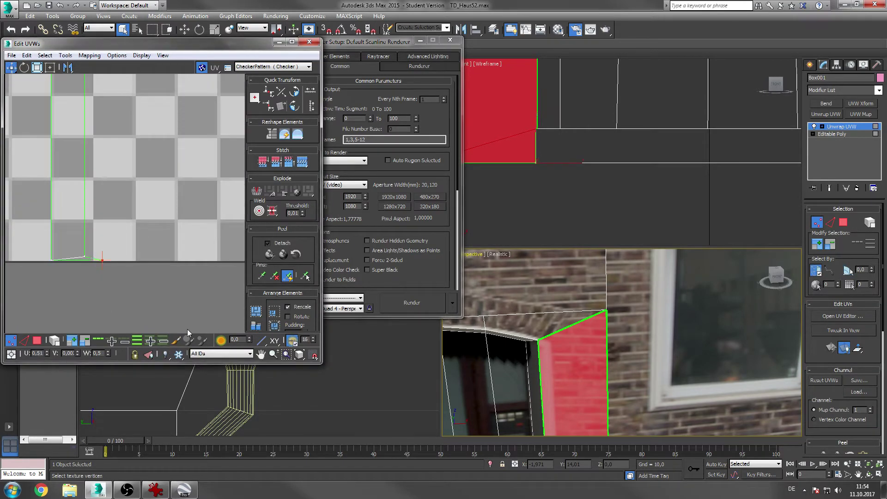
{"action": "key", "text": "2"}
{"action": "key", "text": "3"}
{"action": "key", "text": "1"}
{"action": "middle_click_drag", "start_coordinate": [105, 267], "coordinate": [88, 254]}
{"action": "left_click", "coordinate": [85, 248]}
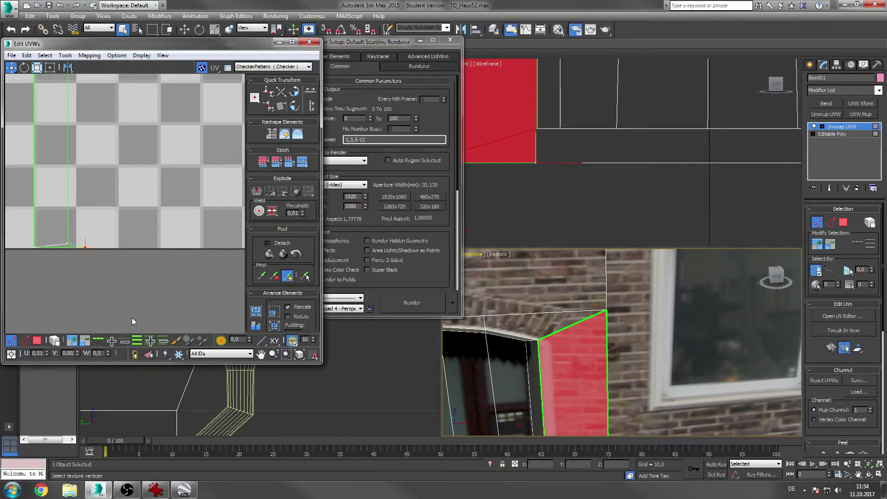
{"action": "double_click", "coordinate": [38, 353]}
{"action": "type", "text": "0,49"}
{"action": "key", "text": "Return"}
- Raise the V coordinate of the upper inner vertex on the left base piece beside the door
{"action": "scroll", "coordinate": [614, 370], "scroll_direction": "down", "scroll_amount": 2}
{"action": "middle_click_drag", "start_coordinate": [614, 402], "coordinate": [618, 323]}
{"action": "left_click", "coordinate": [76, 228]}
{"action": "left_click", "coordinate": [68, 243]}
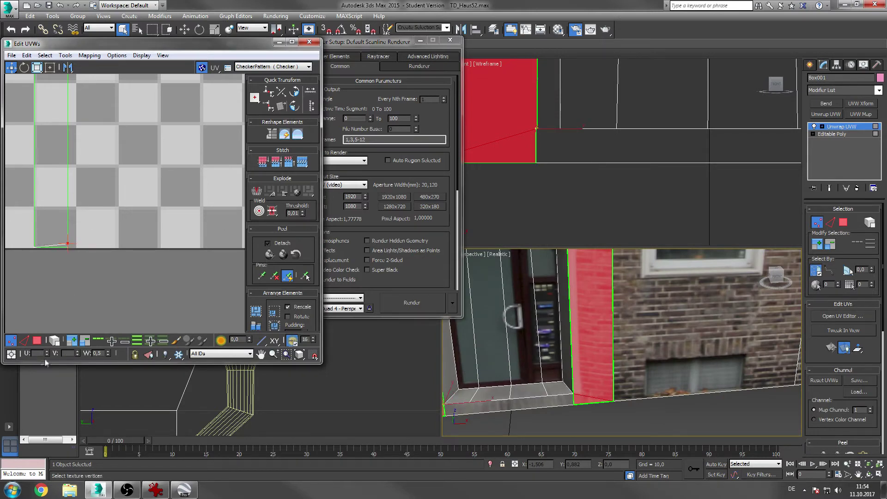
{"action": "left_click_drag", "start_coordinate": [78, 352], "coordinate": [78, 343]}
{"action": "middle_click_drag", "start_coordinate": [530, 418], "coordinate": [626, 409]}
{"action": "left_click_drag", "start_coordinate": [77, 352], "coordinate": [76, 355]}
{"action": "left_click", "coordinate": [172, 257]}
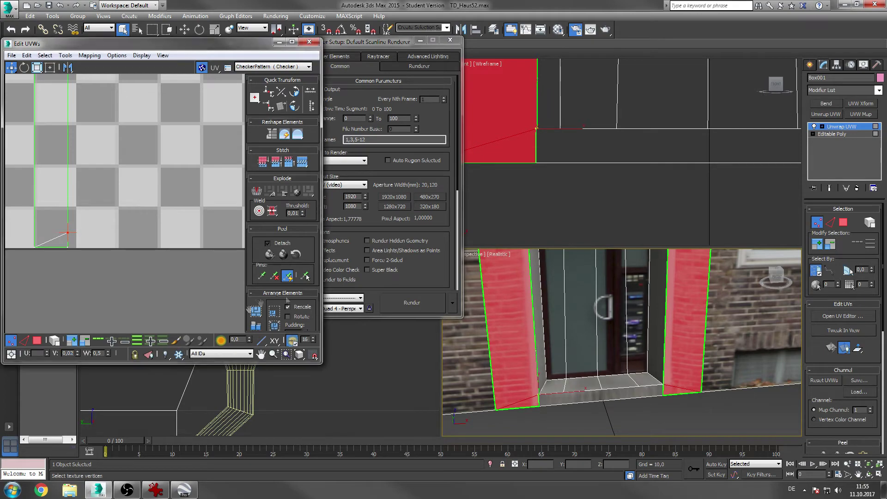
- Raise the matching upper inner vertex of the right base piece and collapse the modifier stack
{"action": "middle_click_drag", "start_coordinate": [114, 235], "coordinate": [96, 236]}
{"action": "left_click_drag", "start_coordinate": [221, 230], "coordinate": [245, 246]}
{"action": "left_click_drag", "start_coordinate": [231, 244], "coordinate": [231, 233]}
{"action": "right_click", "coordinate": [842, 158]}
{"action": "left_click", "coordinate": [814, 239]}
{"action": "left_click", "coordinate": [487, 273]}
- Apply Unwrap UVW to the four brick polygons beside the door again and open the UV editor at their upper ends
{"action": "middle_click_drag", "start_coordinate": [596, 282], "coordinate": [596, 327]}
{"action": "left_click", "coordinate": [853, 220]}
{"action": "middle_click_drag", "start_coordinate": [715, 326], "coordinate": [724, 345]}
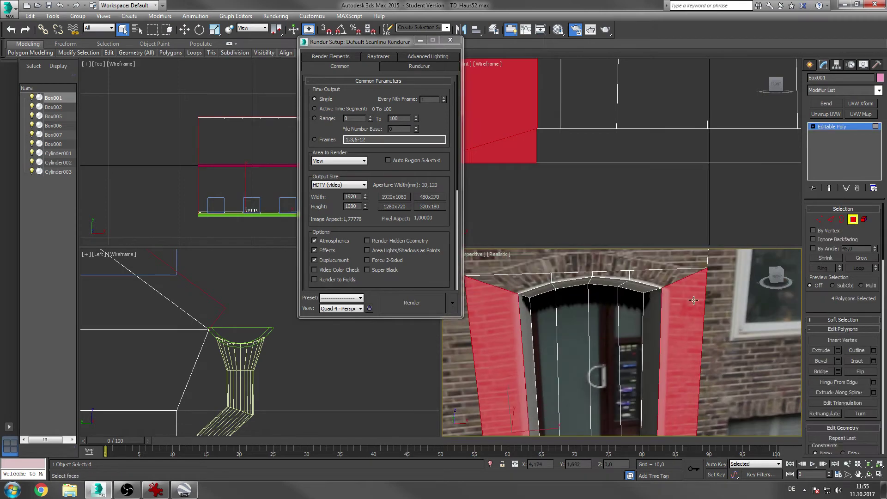
{"action": "left_click", "coordinate": [820, 114]}
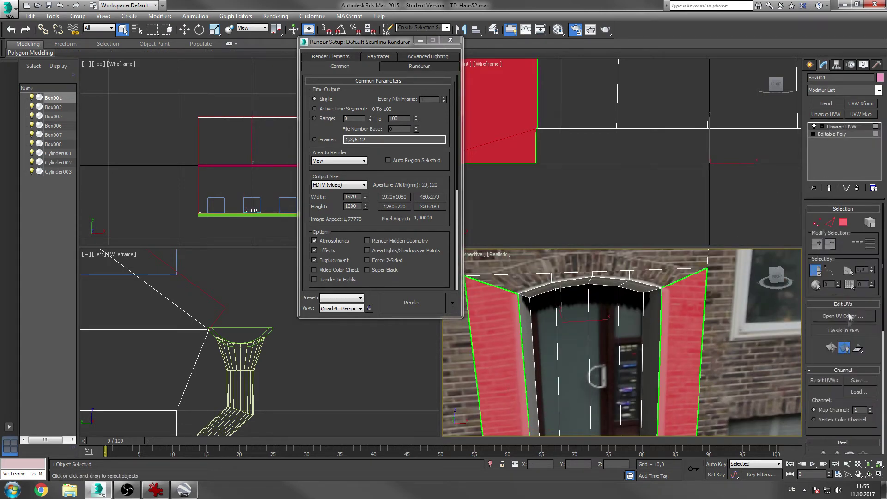
{"action": "left_click", "coordinate": [840, 316]}
{"action": "scroll", "coordinate": [157, 286], "scroll_direction": "up", "scroll_amount": 5}
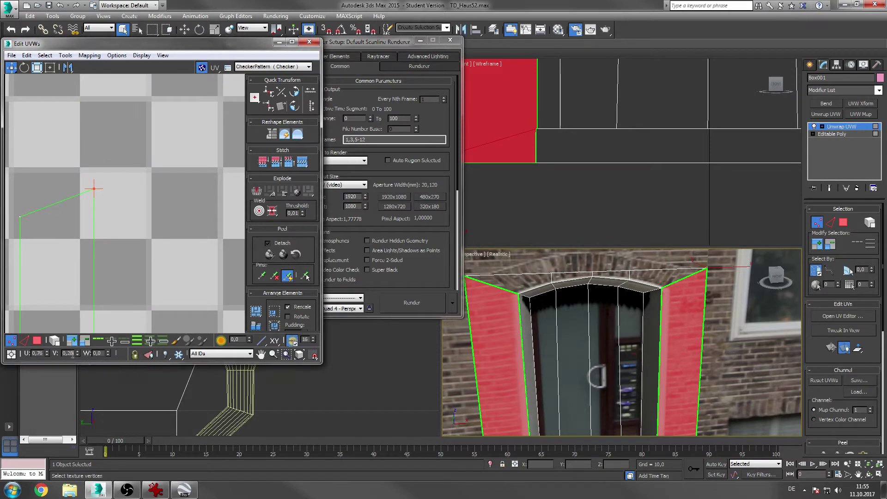
- Set the V of the right brick piece's outer top vertex to 0,29 and pick the matching vertex on the left piece
{"action": "key", "text": "BackSpace"}
{"action": "type", "text": "9"}
{"action": "key", "text": "Return"}
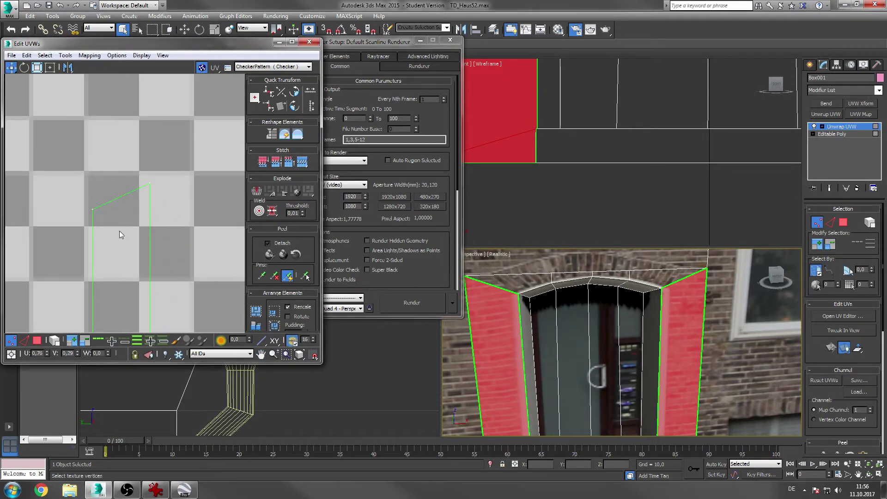
{"action": "middle_click_drag", "start_coordinate": [92, 236], "coordinate": [254, 231]}
{"action": "scroll", "coordinate": [127, 227], "scroll_direction": "down", "scroll_amount": 1}
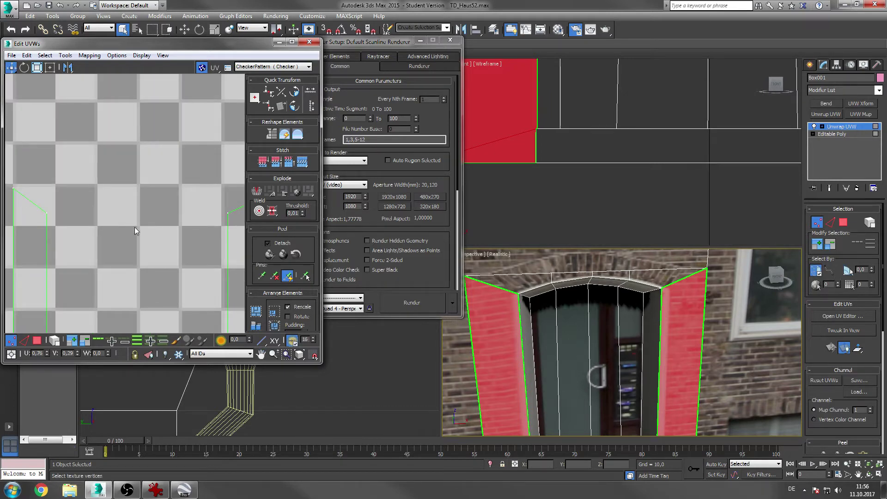
{"action": "middle_click_drag", "start_coordinate": [96, 227], "coordinate": [163, 227]}
{"action": "left_click", "coordinate": [78, 188]}
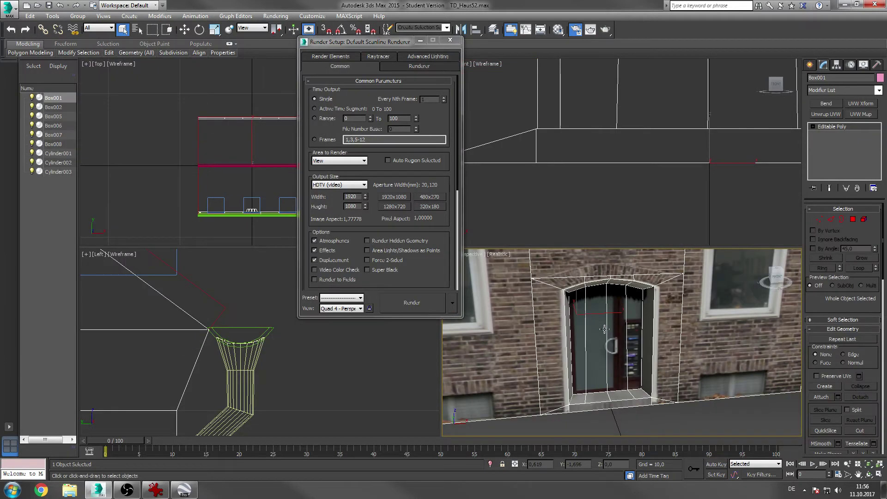
- Render the entrance in the perspective view and look over the whole front facade and the building's other sides
{"action": "scroll", "coordinate": [604, 329], "scroll_direction": "up", "scroll_amount": 4}
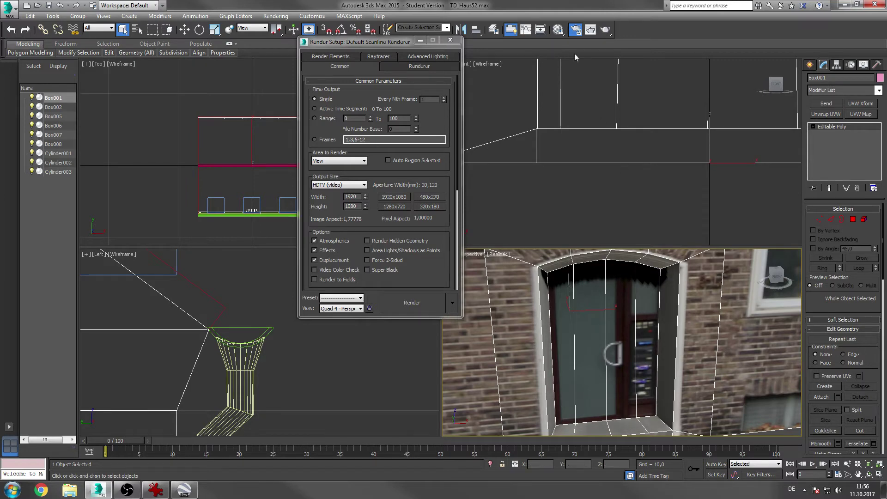
{"action": "key", "text": "shift+q"}
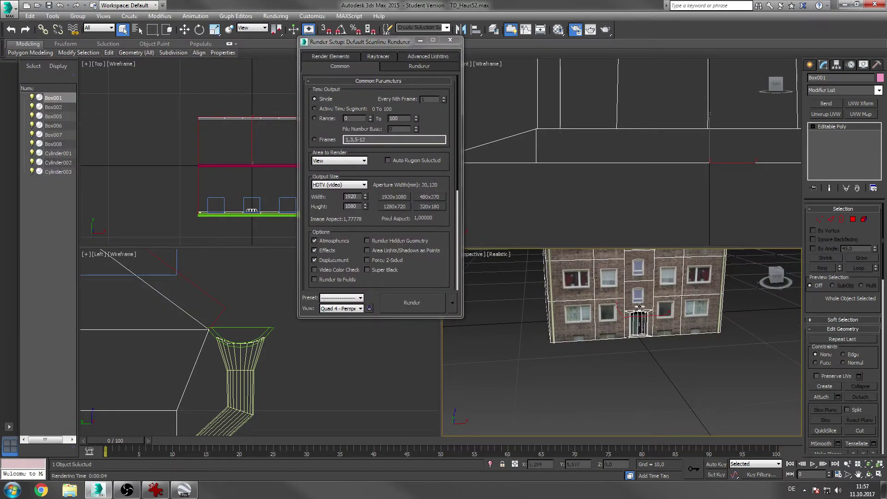
{"action": "scroll", "coordinate": [641, 362], "scroll_direction": "up", "scroll_amount": 4}
{"action": "middle_click_drag", "start_coordinate": [646, 340], "coordinate": [683, 375]}
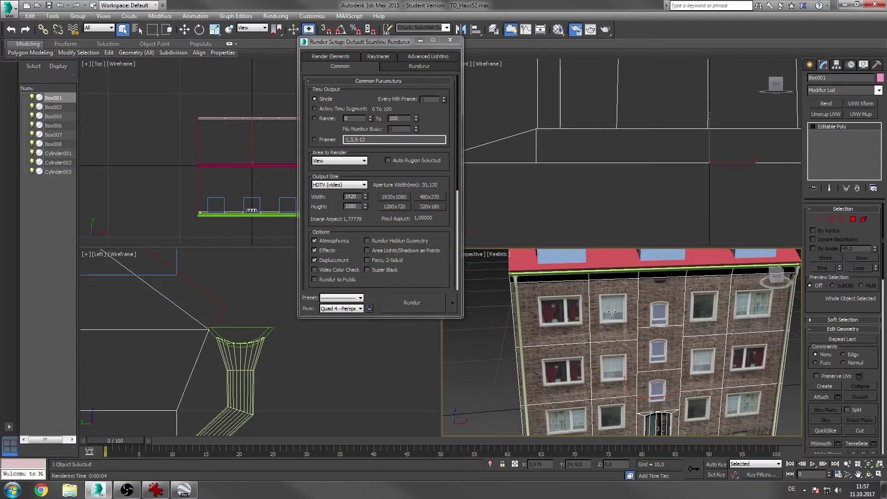
{"action": "middle_click_drag", "start_coordinate": [602, 304], "coordinate": [656, 310], "text": "alt"}
{"action": "scroll", "coordinate": [647, 326], "scroll_direction": "down", "scroll_amount": 3}
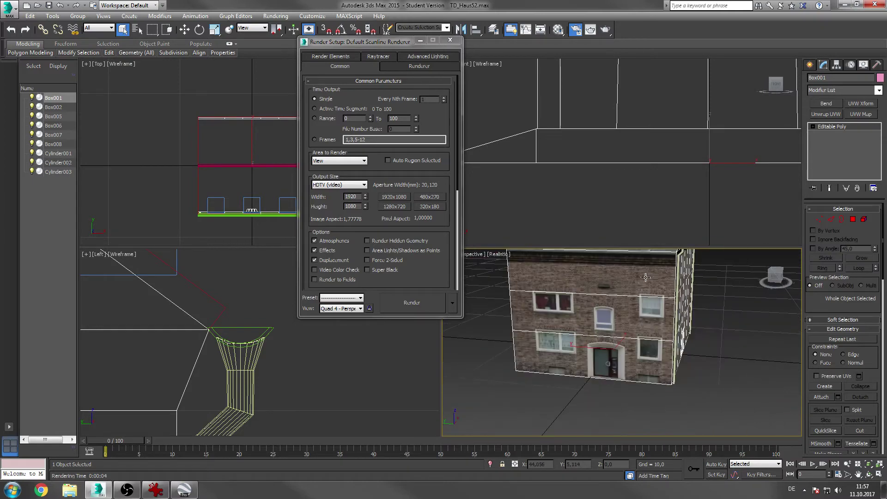
- Select the polygons of both gable side walls and apply a UVW Map modifier with Box mapping
{"action": "left_click", "coordinate": [854, 220]}
{"action": "left_click", "coordinate": [744, 360]}
{"action": "middle_click_drag", "start_coordinate": [709, 281], "coordinate": [715, 361]}
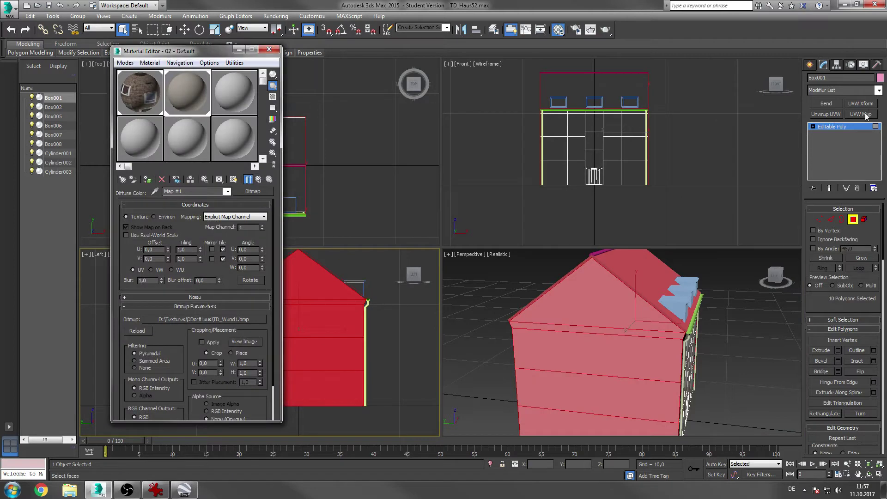
{"action": "left_click", "coordinate": [867, 115]}
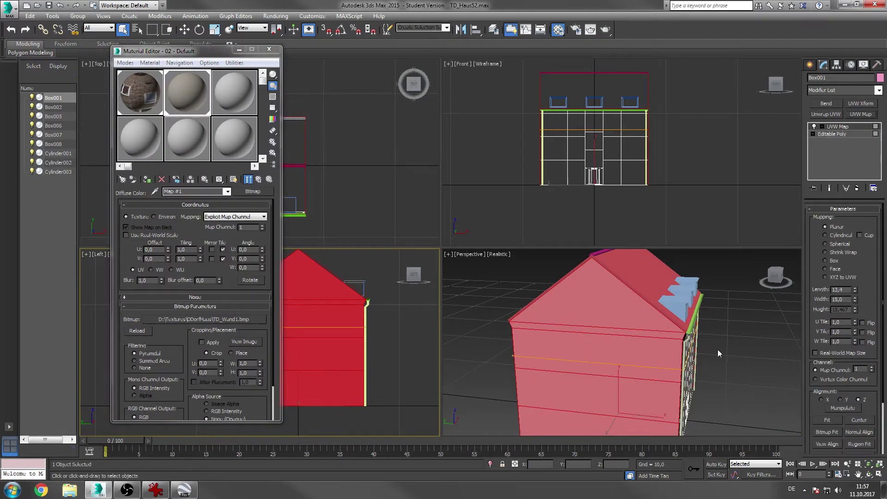
{"action": "middle_click_drag", "start_coordinate": [718, 352], "coordinate": [698, 337]}
{"action": "left_click", "coordinate": [827, 261]}
{"action": "scroll", "coordinate": [682, 294], "scroll_direction": "up", "scroll_amount": 5}
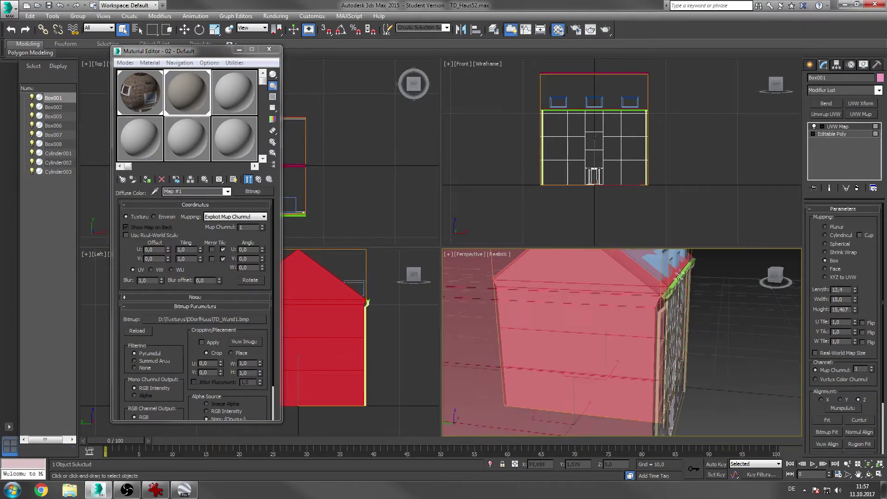
{"action": "scroll", "coordinate": [706, 303], "scroll_direction": "down", "scroll_amount": 8}
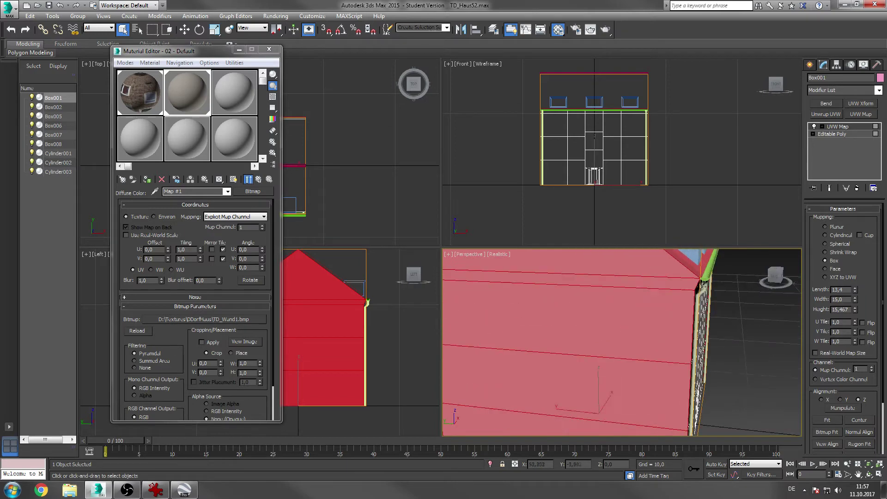
{"action": "left_click", "coordinate": [269, 49]}
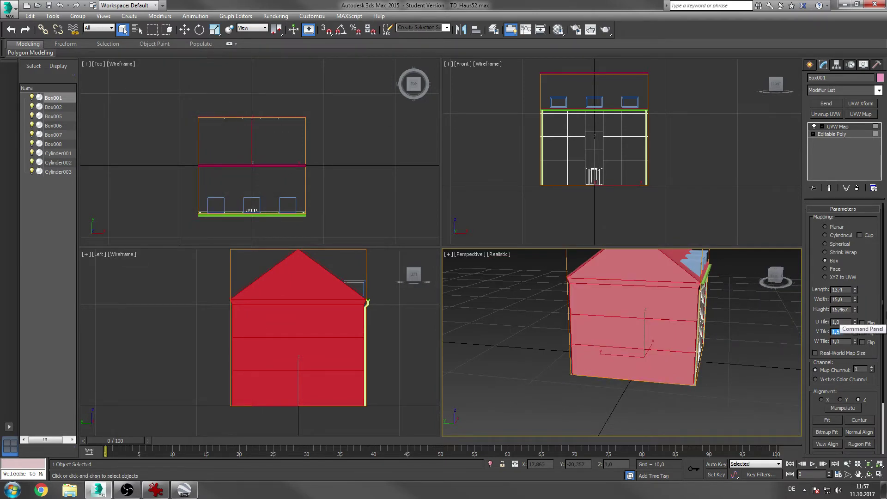
{"action": "middle_click_drag", "start_coordinate": [722, 323], "coordinate": [673, 297], "text": "alt"}
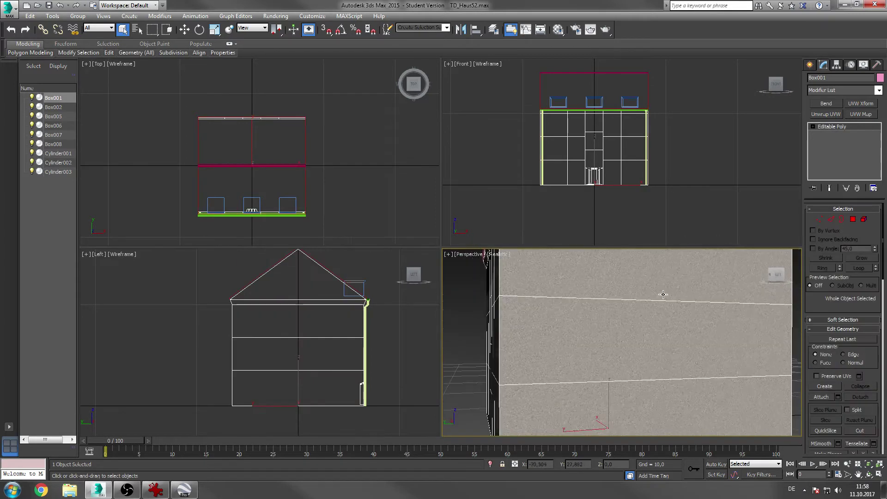
- Set the left UV edge of the rear facade's two lower centre polygons to U 0,45 and the right edge to U 0,76
{"action": "middle_click_drag", "start_coordinate": [663, 294], "coordinate": [700, 304], "text": "alt"}
{"action": "middle_click_drag", "start_coordinate": [580, 328], "coordinate": [615, 326], "text": "alt"}
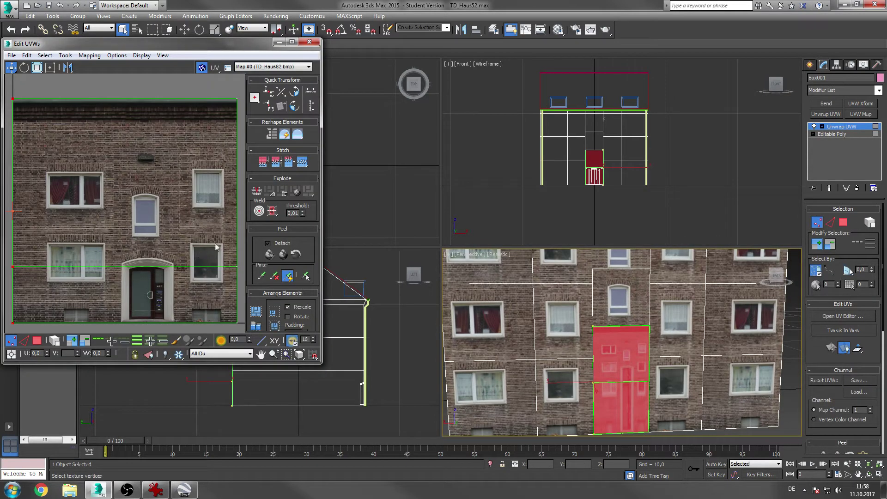
{"action": "double_click", "coordinate": [39, 353]}
{"action": "type", "text": "0,45"}
{"action": "left_click_drag", "start_coordinate": [221, 88], "coordinate": [239, 384]}
{"action": "double_click", "coordinate": [39, 353]}
{"action": "type", "text": "0,76"}
{"action": "key", "text": "Return"}
- Adjust the V of the rear centre polygons' bottom and shared middle edges, and select the lower UV vertices of the upper polygon
{"action": "left_click_drag", "start_coordinate": [105, 314], "coordinate": [216, 338]}
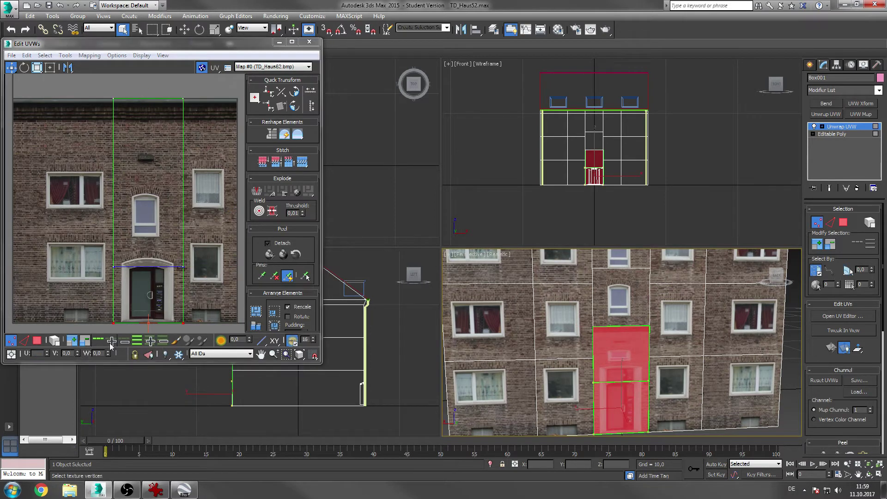
{"action": "type", "text": "02"}
{"action": "key", "text": "Return"}
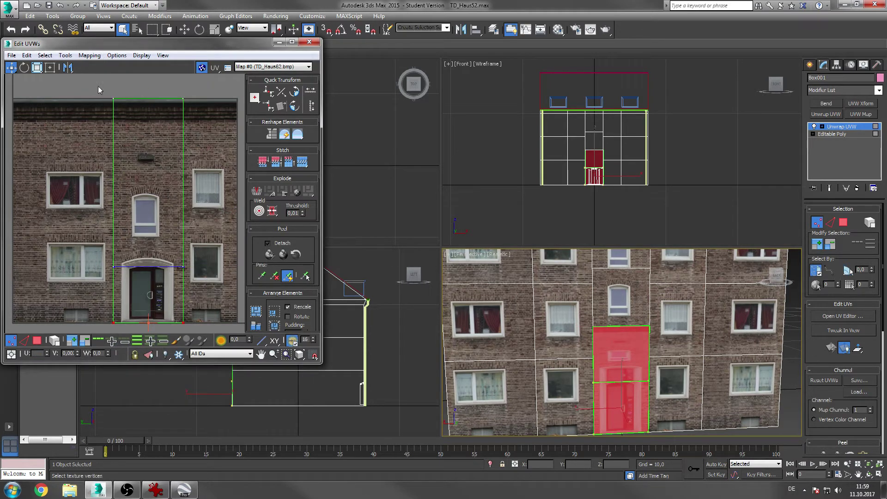
{"action": "left_click_drag", "start_coordinate": [98, 86], "coordinate": [217, 148]}
{"action": "key", "text": "3"}
{"action": "key", "text": "1"}
{"action": "left_click_drag", "start_coordinate": [194, 247], "coordinate": [104, 294]}
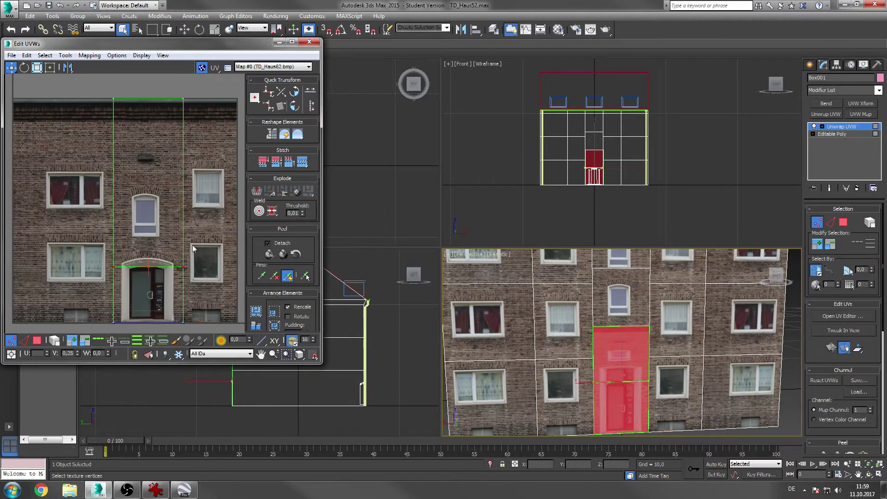
{"action": "left_click_drag", "start_coordinate": [77, 353], "coordinate": [79, 355]}
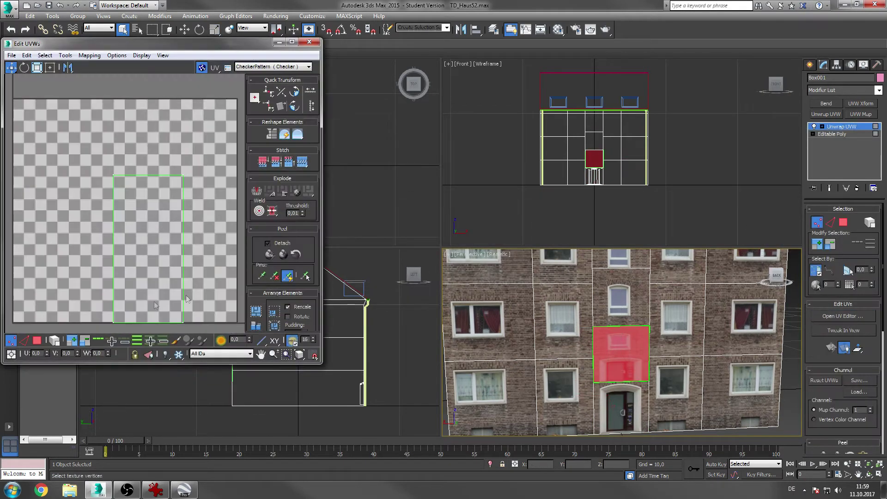
{"action": "left_click_drag", "start_coordinate": [187, 296], "coordinate": [77, 337]}
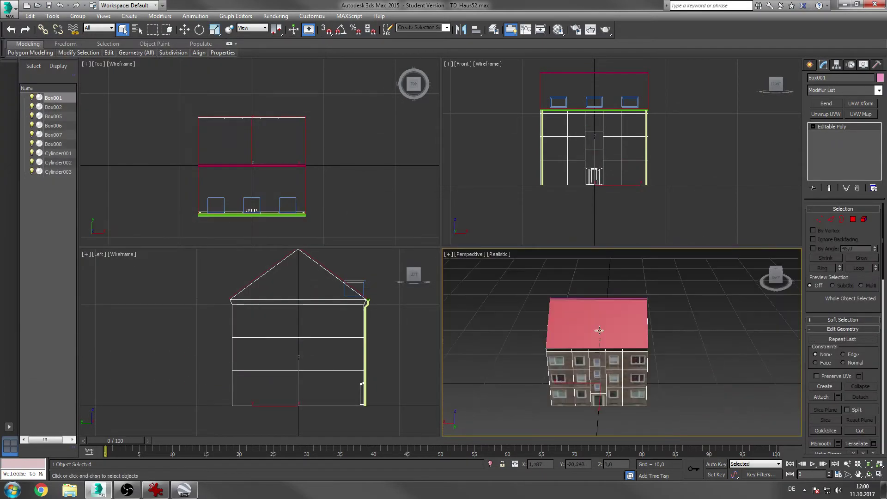
- Load TD_Dach_black01.bmp as the third material's diffuse bitmap, assign it to the roof and show it in the viewport
{"action": "left_click", "coordinate": [559, 30]}
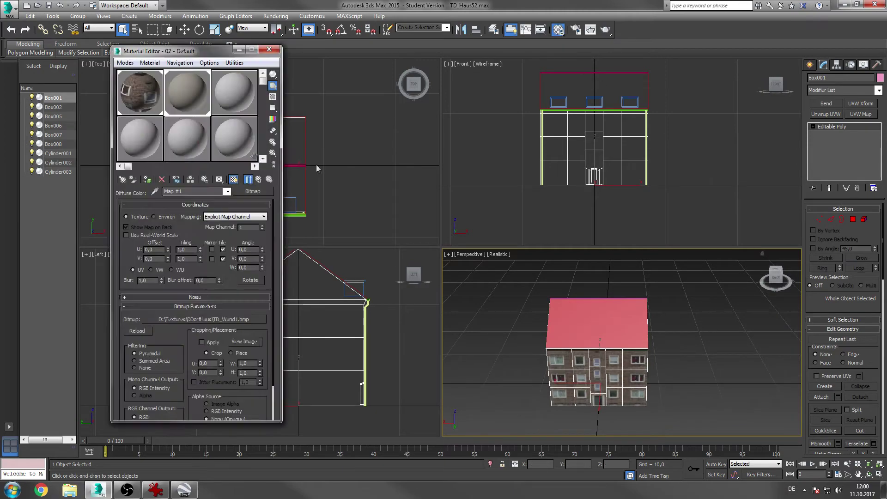
{"action": "left_click", "coordinate": [220, 86]}
{"action": "left_click", "coordinate": [186, 261]}
{"action": "double_click", "coordinate": [371, 140]}
{"action": "double_click", "coordinate": [108, 117]}
{"action": "left_click", "coordinate": [602, 319]}
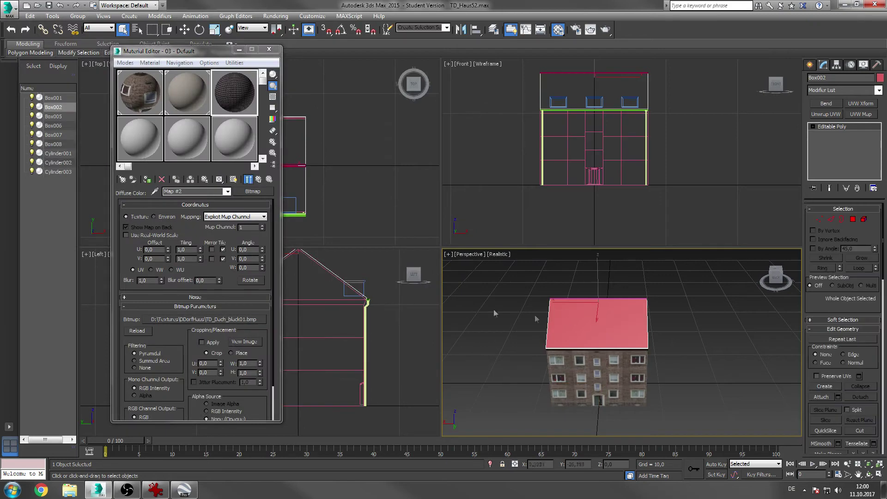
{"action": "left_click", "coordinate": [233, 179]}
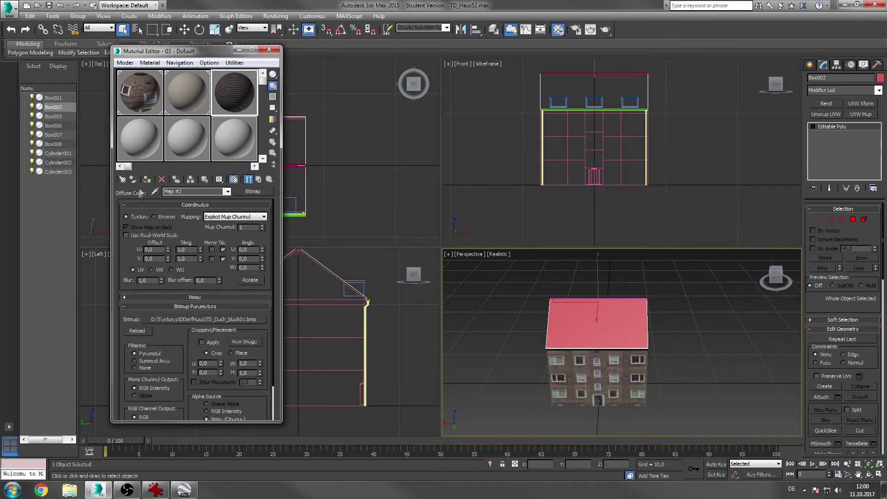
{"action": "left_click", "coordinate": [269, 49]}
- Select the two large slope polygons of the roof object
{"action": "middle_click_drag", "start_coordinate": [593, 285], "coordinate": [507, 311]}
{"action": "scroll", "coordinate": [569, 338], "scroll_direction": "up", "scroll_amount": 3}
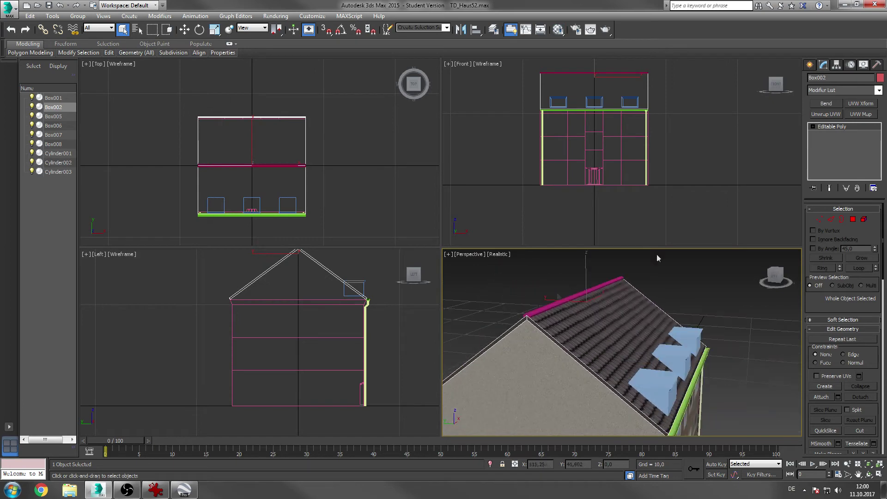
{"action": "left_click", "coordinate": [853, 219]}
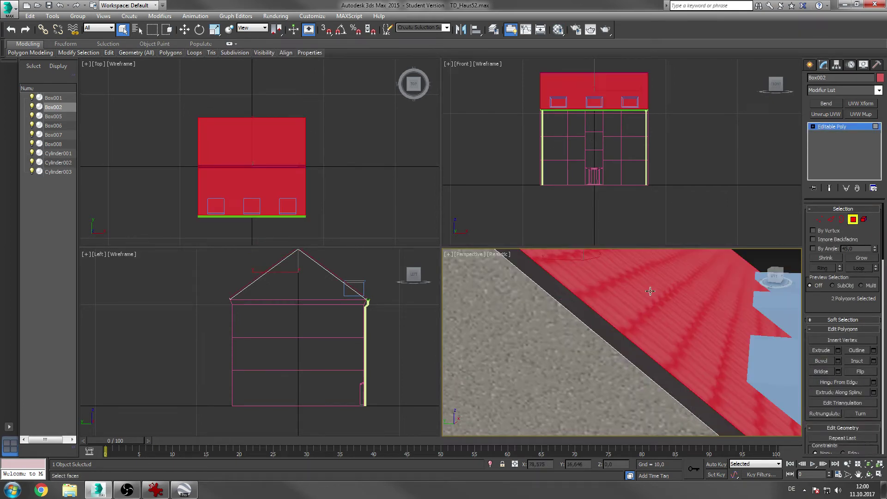
{"action": "scroll", "coordinate": [610, 324], "scroll_direction": "down", "scroll_amount": 3}
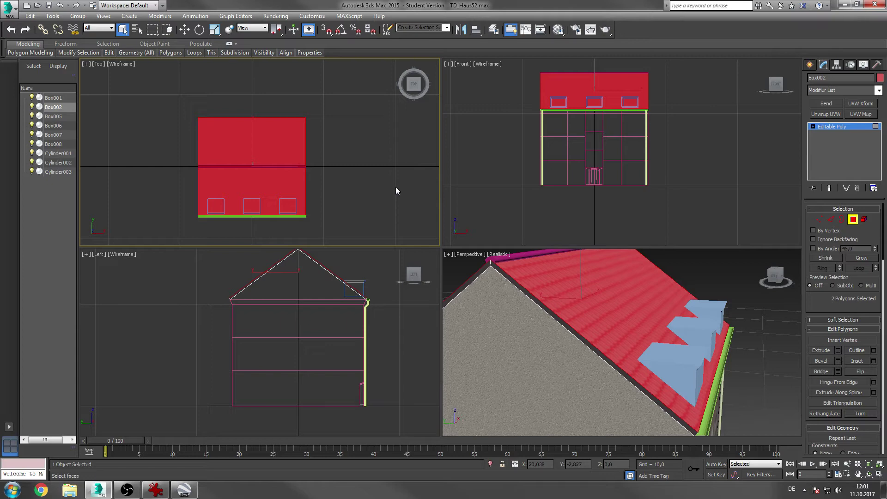
- Invert the roof's polygon selection, unwrap the narrow edge polygons and set their upper UV vertices to V 0,02
{"action": "key", "text": "ctrl+i"}
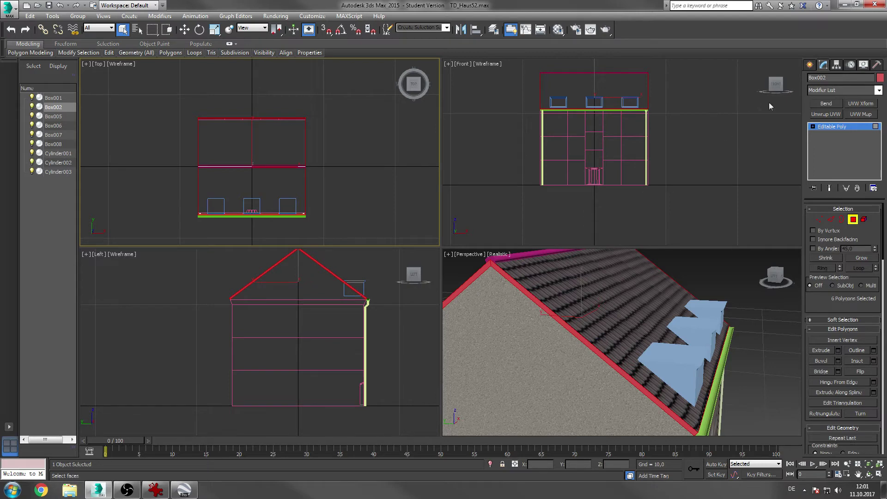
{"action": "left_click", "coordinate": [826, 114]}
{"action": "left_click", "coordinate": [842, 316]}
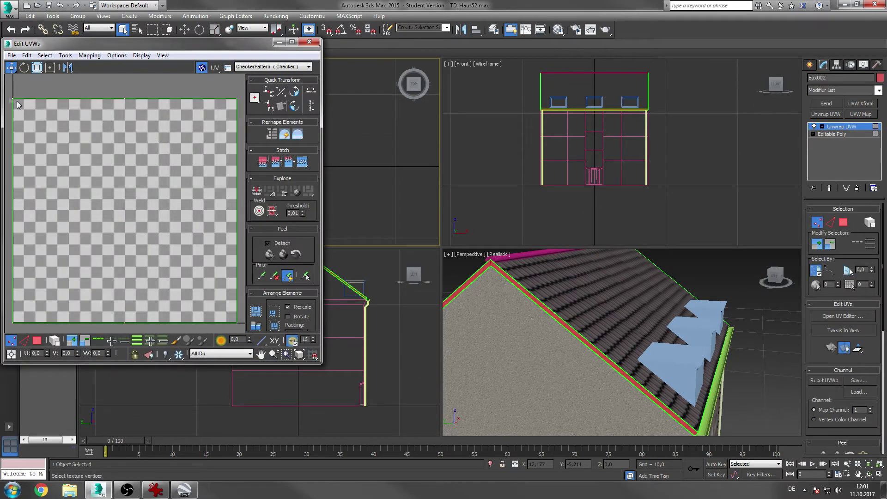
{"action": "left_click_drag", "start_coordinate": [6, 92], "coordinate": [242, 139]}
{"action": "double_click", "coordinate": [67, 353]}
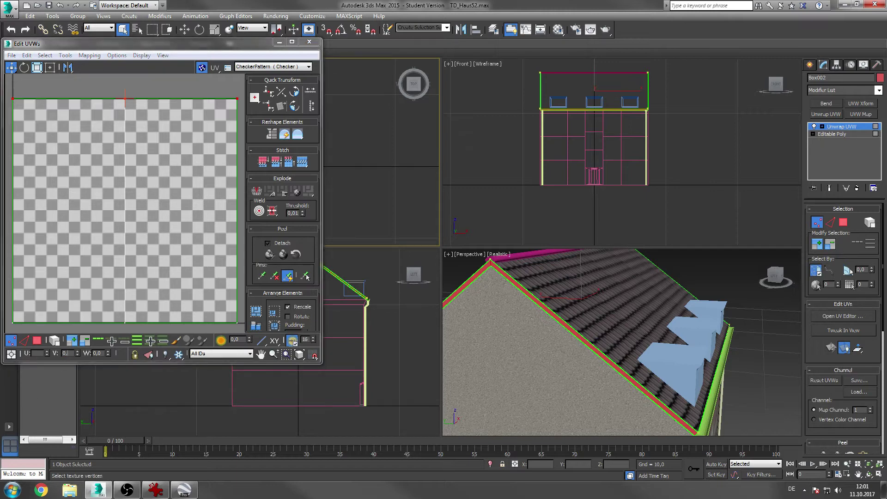
{"action": "type", "text": "0,02"}
{"action": "key", "text": "Return"}
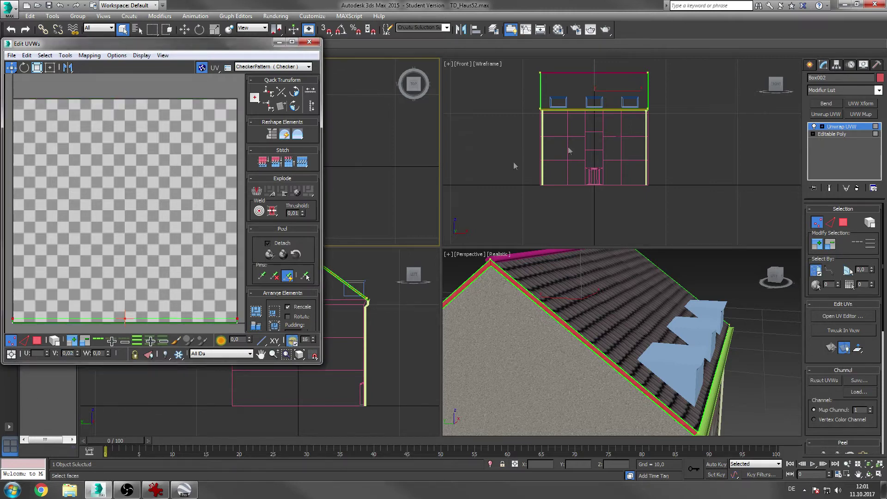
{"action": "right_click", "coordinate": [841, 148]}
{"action": "left_click", "coordinate": [790, 242]}
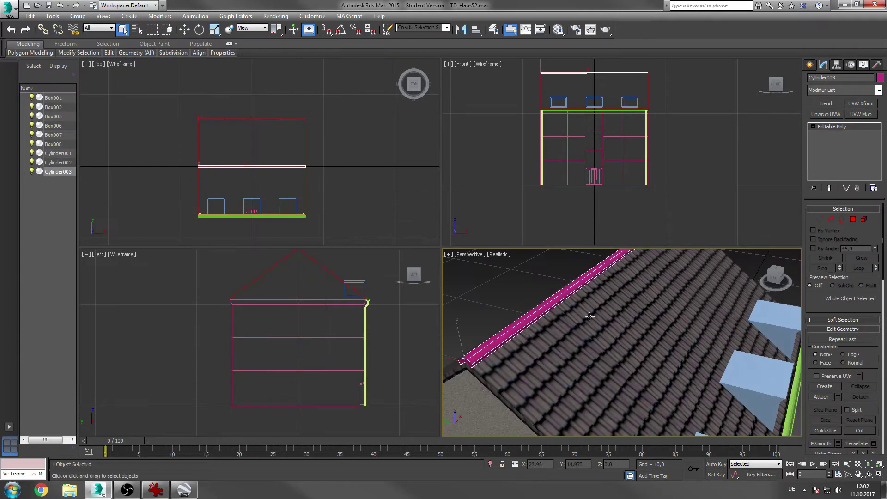
- Assign the dark roof tile material to the ridge cap object
{"action": "key", "text": "m"}
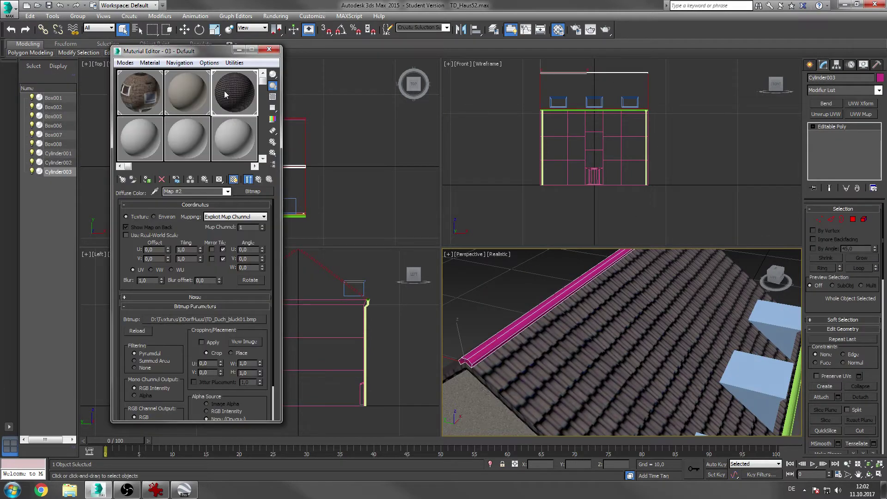
{"action": "left_click", "coordinate": [147, 180]}
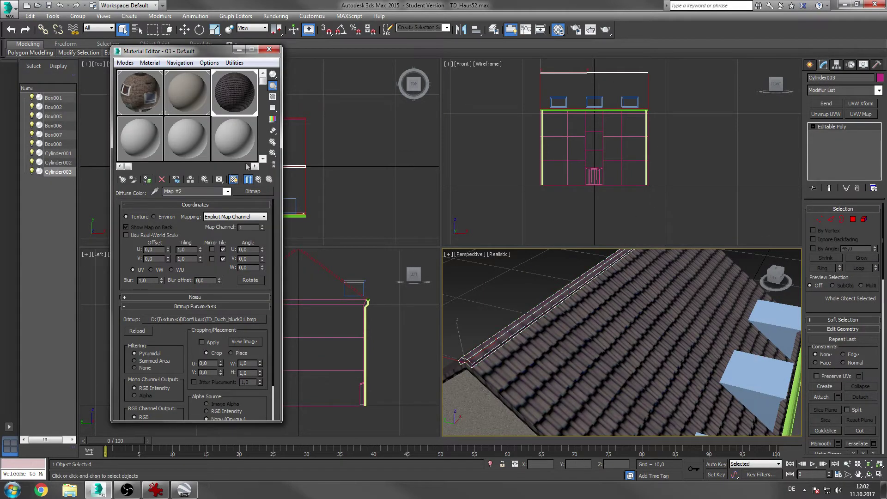
{"action": "left_click", "coordinate": [270, 50]}
- Set the U tiling of the ridge cap's seven lengthwise polygons to 0,05 with a UVW Xform and collapse the stack
{"action": "mouse_move", "coordinate": [580, 280]}
{"action": "middle_mouse_down", "text": "alt"}
{"action": "mouse_move", "coordinate": [527, 311]}
{"action": "mouse_move", "coordinate": [566, 337]}
{"action": "mouse_move", "coordinate": [583, 296]}
{"action": "middle_mouse_up", "text": "alt"}
{"action": "scroll", "coordinate": [566, 337], "scroll_direction": "up", "scroll_amount": 3}
{"action": "key", "text": "4"}
{"action": "right_click", "coordinate": [587, 87]}
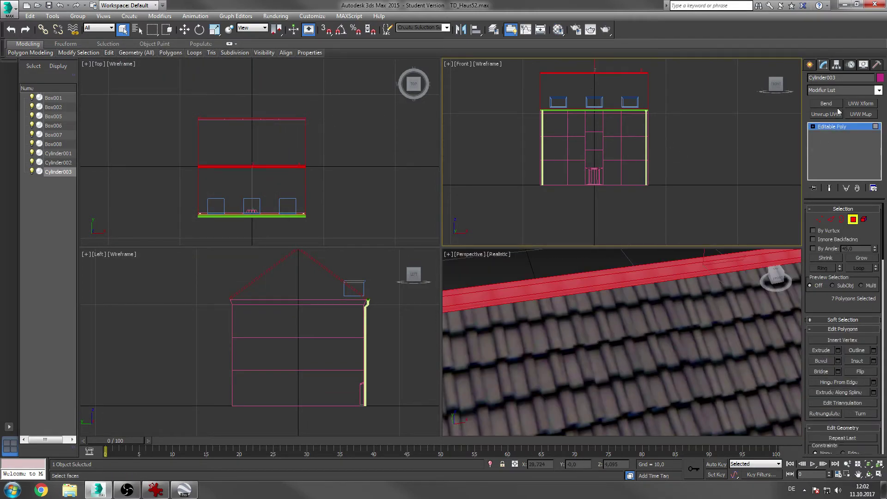
{"action": "left_click", "coordinate": [863, 104]}
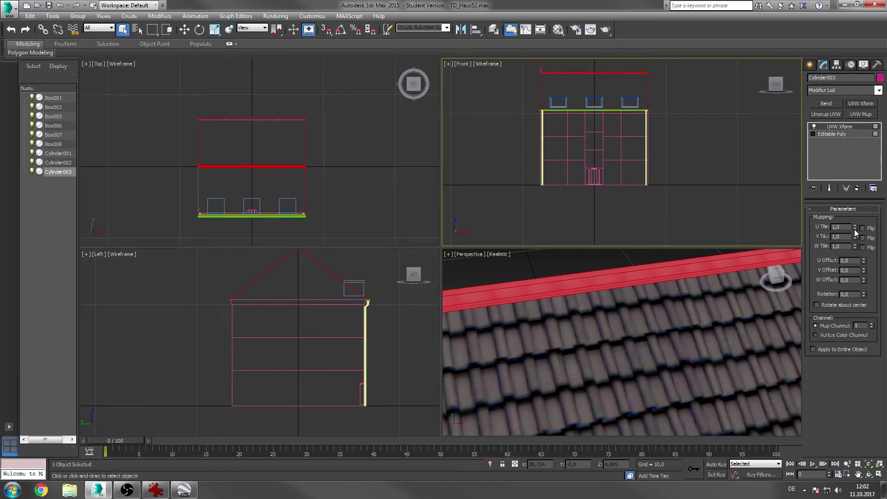
{"action": "left_click_drag", "start_coordinate": [855, 229], "coordinate": [855, 270]}
{"action": "right_click", "coordinate": [836, 156]}
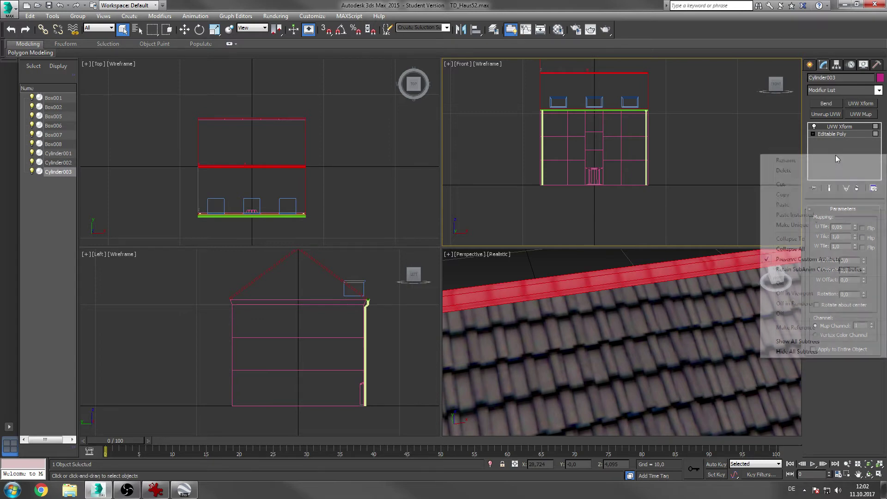
{"action": "left_click", "coordinate": [791, 249]}
{"action": "key", "text": "Return"}
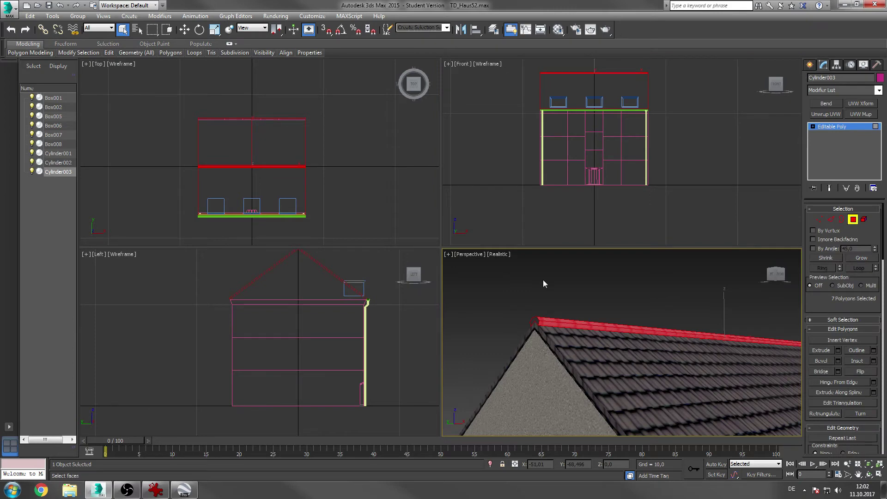
- Invert the selection to the ridge cap's two end polygons and apply a UVW Map with Box mapping
{"action": "key", "text": "ctrl+i"}
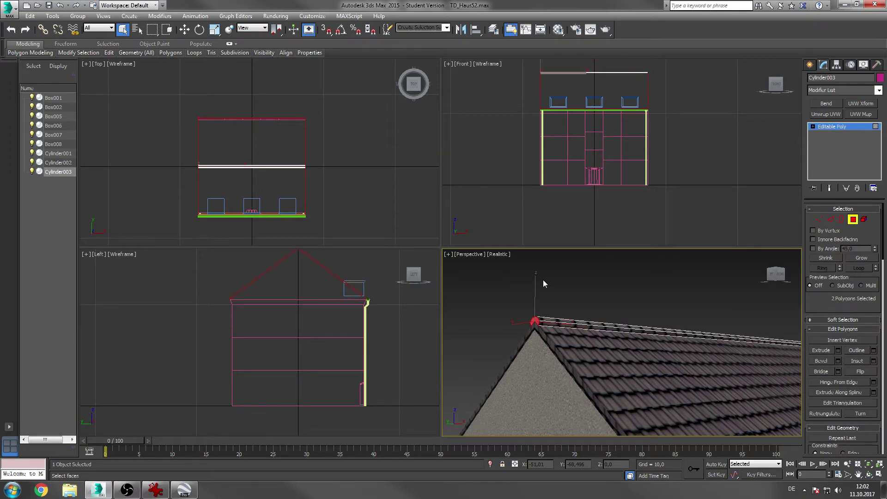
{"action": "left_click", "coordinate": [860, 114]}
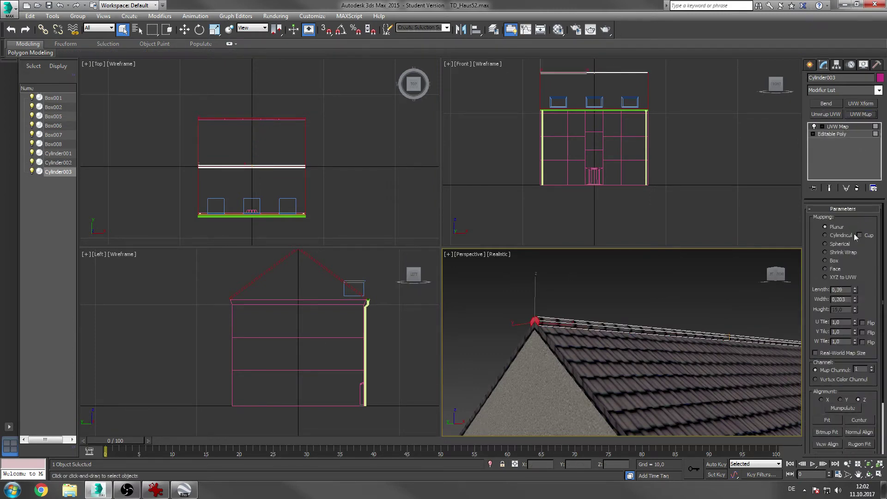
{"action": "left_click", "coordinate": [837, 260]}
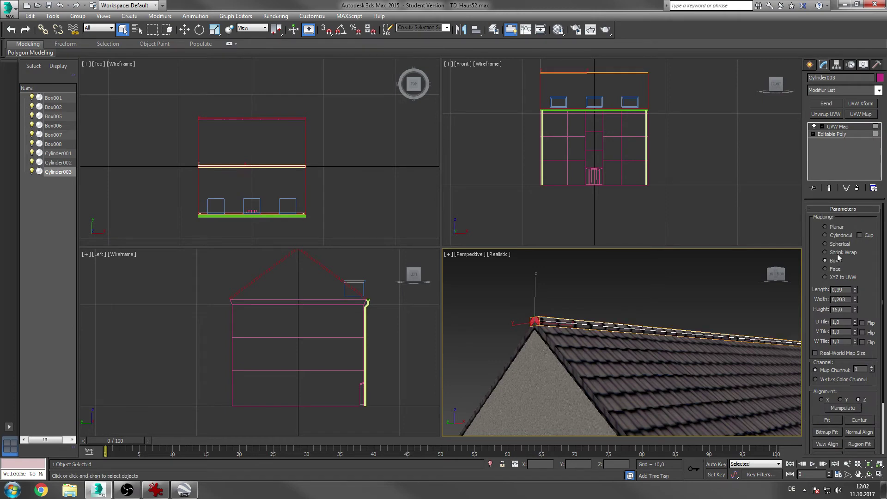
- Unwrap the ridge cap's end polygons over TD_Dach_black01.bmp, scale all their UVs down to about a quarter and rotate them
{"action": "left_click", "coordinate": [828, 115]}
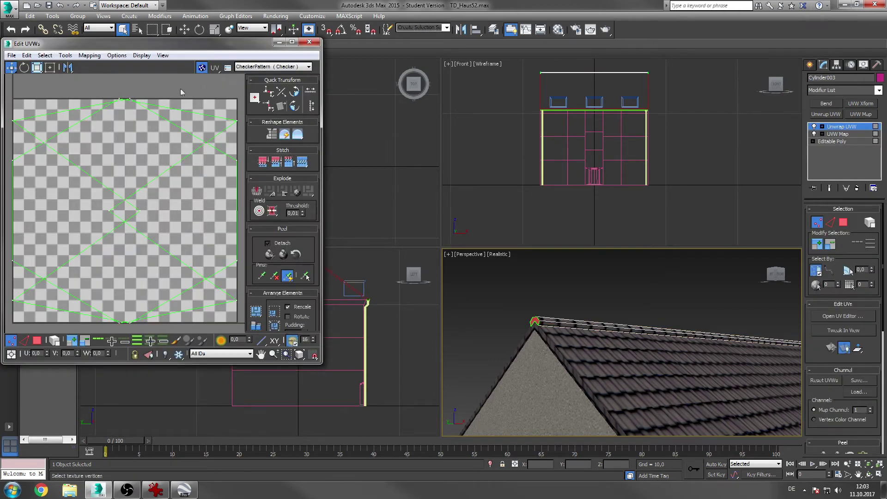
{"action": "left_click", "coordinate": [278, 67]}
{"action": "left_click", "coordinate": [277, 80]}
{"action": "left_click_drag", "start_coordinate": [11, 95], "coordinate": [261, 302]}
{"action": "key", "text": "r"}
{"action": "left_click_drag", "start_coordinate": [119, 99], "coordinate": [512, 434]}
{"action": "middle_click_drag", "start_coordinate": [484, 340], "coordinate": [606, 354], "text": "alt"}
{"action": "scroll", "coordinate": [625, 381], "scroll_direction": "up", "scroll_amount": 3}
{"action": "scroll", "coordinate": [632, 366], "scroll_direction": "down", "scroll_amount": 1}
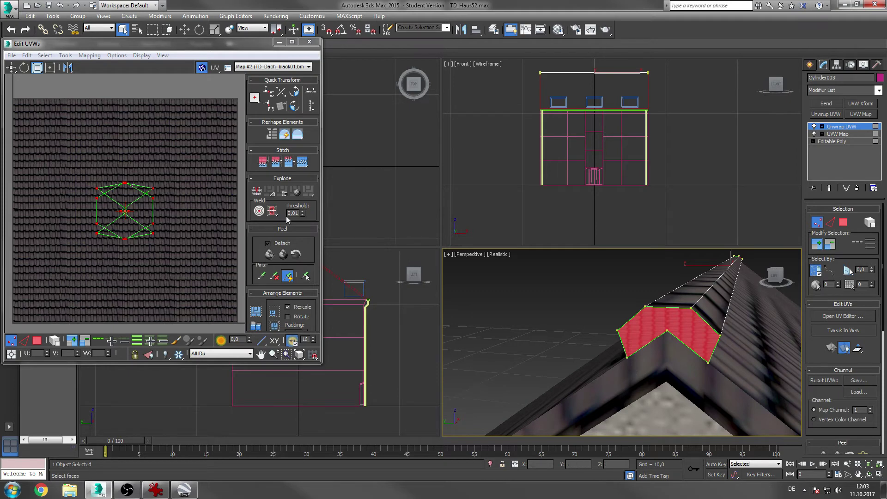
{"action": "key", "text": "e"}
{"action": "left_click_drag", "start_coordinate": [98, 189], "coordinate": [100, 243]}
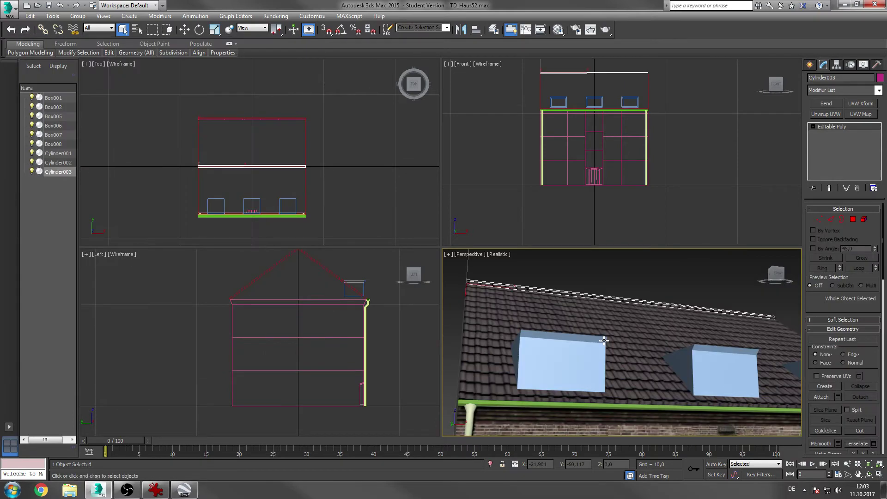
{"action": "middle_click_drag", "start_coordinate": [604, 341], "coordinate": [610, 372], "text": "alt"}
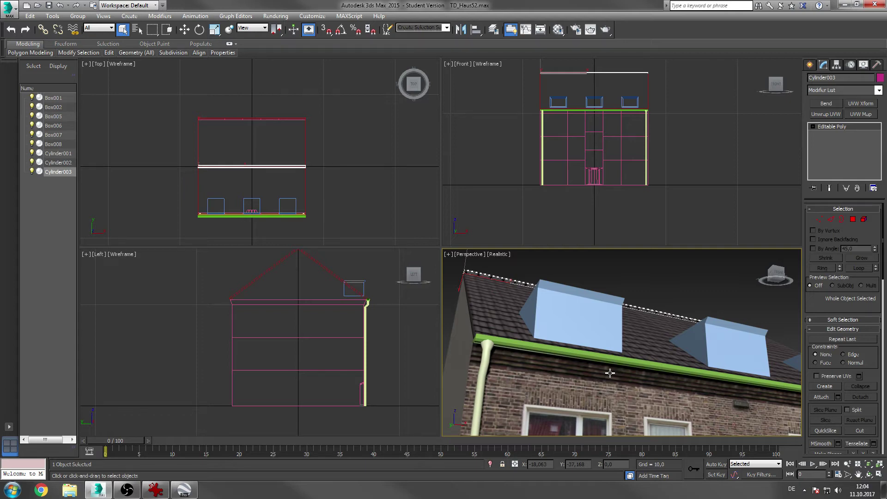
{"action": "scroll", "coordinate": [636, 368], "scroll_direction": "down", "scroll_amount": 5}
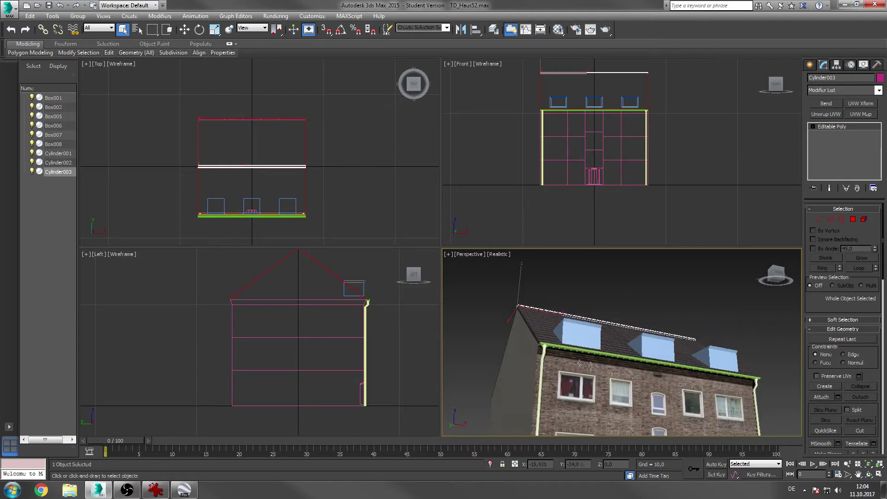
{"action": "scroll", "coordinate": [591, 366], "scroll_direction": "up", "scroll_amount": 5}
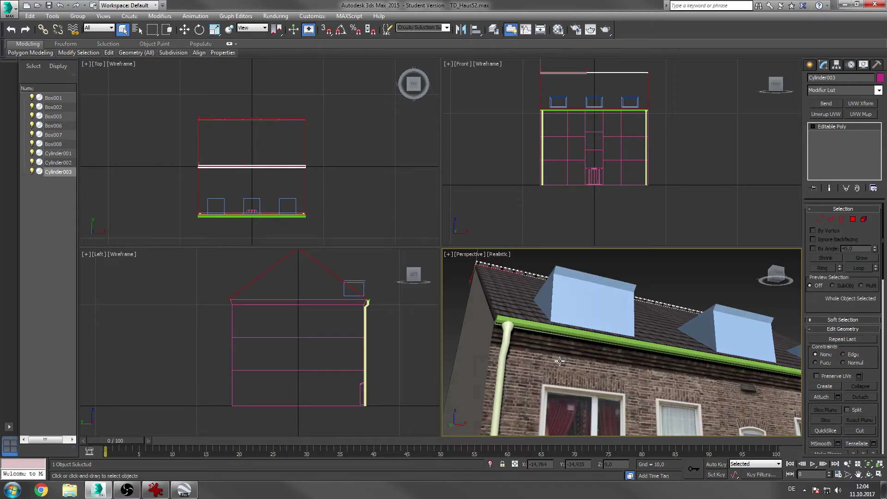
{"action": "left_click", "coordinate": [853, 219]}
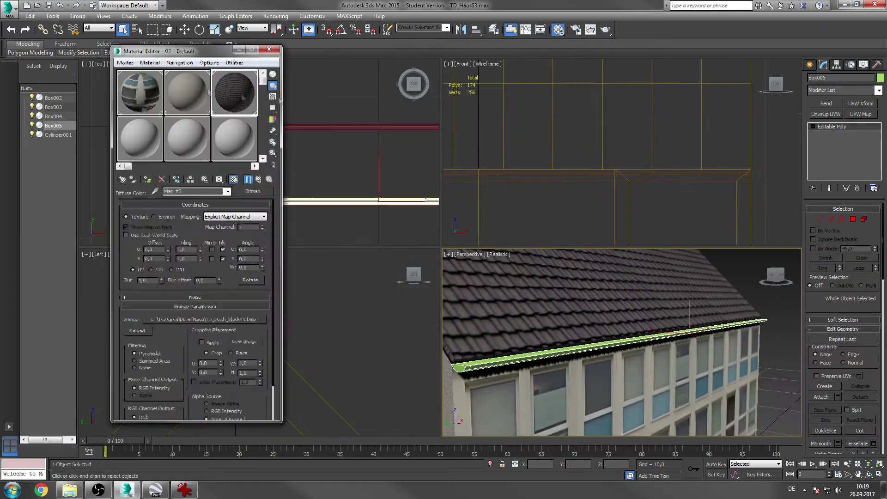
- Assign the first material, the facade texture, to the gutter and switch the gutter to polygon editing
{"action": "left_click", "coordinate": [140, 93]}
{"action": "left_click", "coordinate": [147, 179]}
{"action": "left_click", "coordinate": [269, 49]}
{"action": "left_click", "coordinate": [853, 220]}
{"action": "scroll", "coordinate": [294, 330], "scroll_direction": "down", "scroll_amount": 4}
{"action": "middle_click_drag", "start_coordinate": [290, 321], "coordinate": [394, 285]}
{"action": "scroll", "coordinate": [228, 279], "scroll_direction": "up", "scroll_amount": 2}
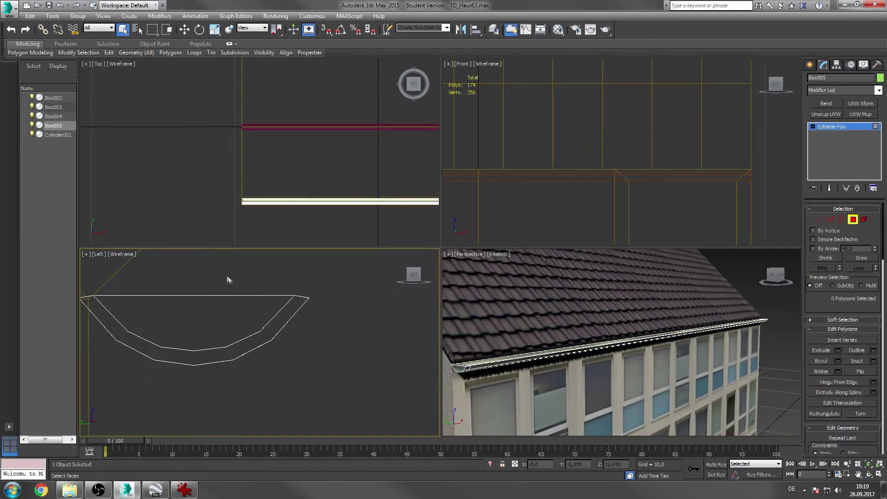
{"action": "left_click_drag", "start_coordinate": [218, 277], "coordinate": [331, 379]}
{"action": "scroll", "coordinate": [461, 368], "scroll_direction": "up", "scroll_amount": 6}
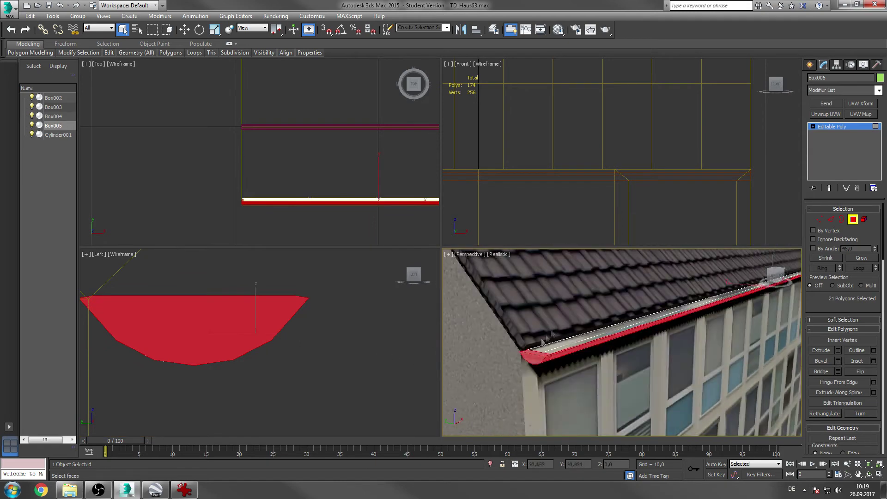
{"action": "left_click", "coordinate": [348, 329]}
- Select the lengthwise inner polygons of the gutter's outer half and apply a UVW Map with Box mapping
{"action": "middle_click_drag", "start_coordinate": [638, 372], "coordinate": [592, 374], "text": "alt"}
{"action": "middle_click_drag", "start_coordinate": [328, 216], "coordinate": [323, 193]}
{"action": "scroll", "coordinate": [276, 181], "scroll_direction": "up", "scroll_amount": 5}
{"action": "scroll", "coordinate": [250, 145], "scroll_direction": "up", "scroll_amount": 4}
{"action": "left_click_drag", "start_coordinate": [190, 198], "coordinate": [202, 133]}
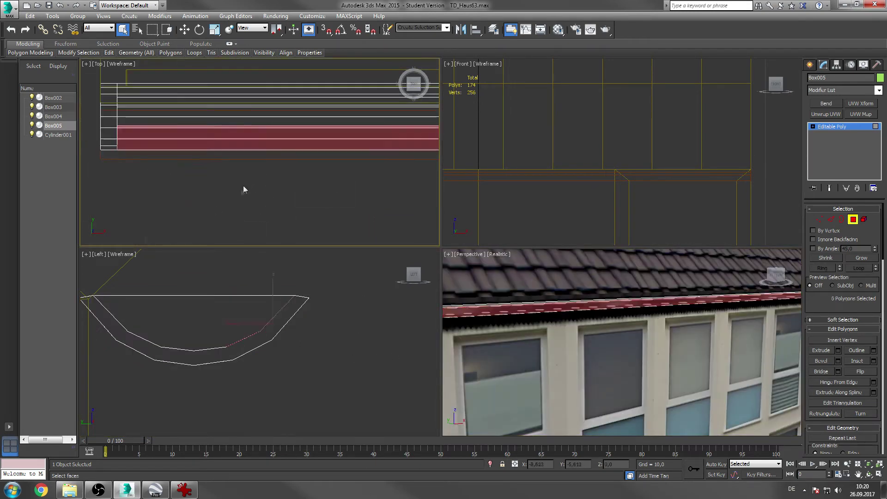
{"action": "left_click_drag", "start_coordinate": [243, 185], "coordinate": [232, 121]}
{"action": "middle_click_drag", "start_coordinate": [513, 334], "coordinate": [589, 326], "text": "alt"}
{"action": "left_click", "coordinate": [861, 115]}
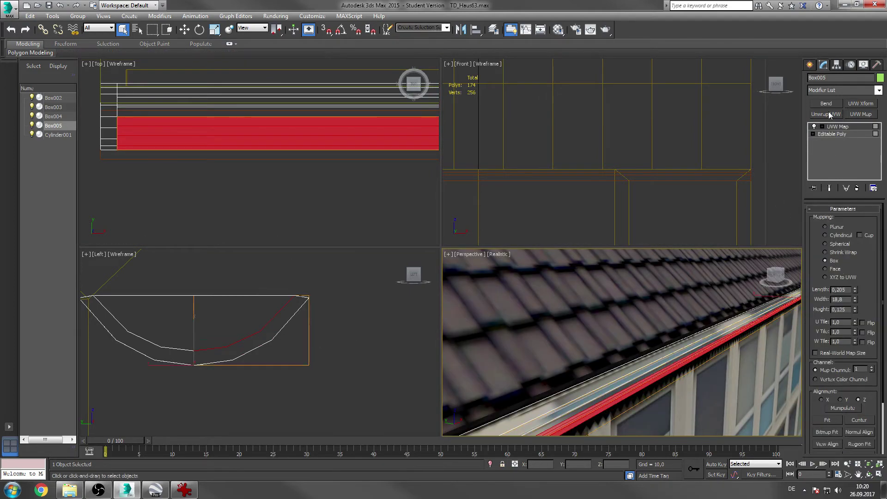
{"action": "left_click", "coordinate": [826, 115]}
{"action": "left_click", "coordinate": [273, 66]}
{"action": "left_click", "coordinate": [266, 82]}
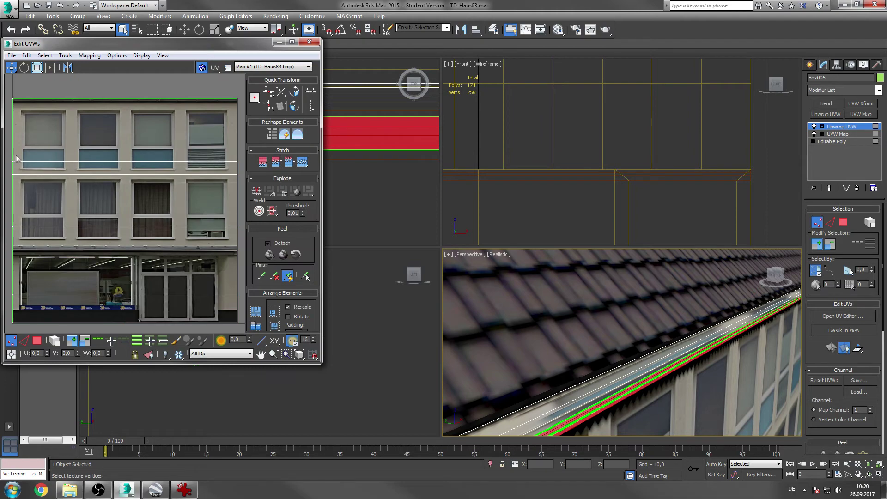
{"action": "left_click", "coordinate": [309, 43]}
{"action": "right_click", "coordinate": [842, 126]}
{"action": "left_click", "coordinate": [822, 142]}
- Reduce the V tiling of the gutter's outer-half inner polygons with a UVW Xform and collapse the stack
{"action": "left_click", "coordinate": [860, 103]}
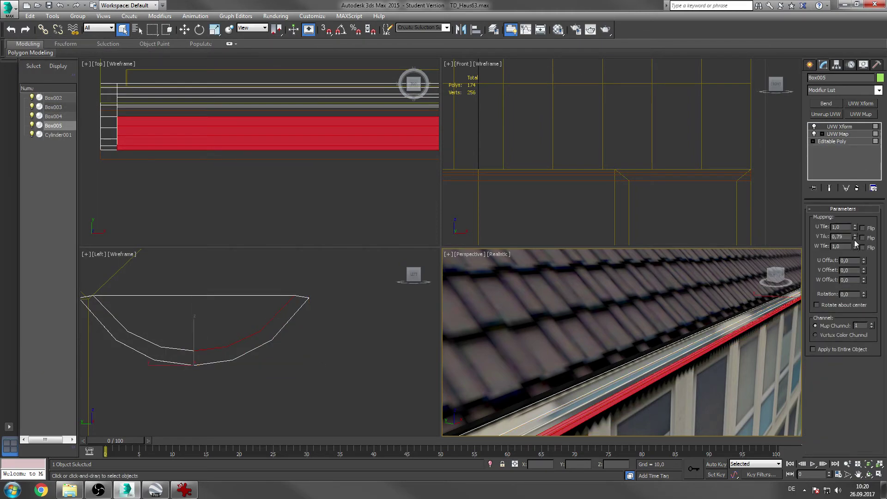
{"action": "right_click", "coordinate": [861, 163]}
{"action": "left_click", "coordinate": [823, 253]}
{"action": "left_click", "coordinate": [487, 273]}
- Box-map the seven inner polygons of the gutter's wall-side half, adjust their V tiling with a UVW Xform and collapse the stack
{"action": "left_click", "coordinate": [853, 219]}
{"action": "left_click_drag", "start_coordinate": [146, 73], "coordinate": [194, 109]}
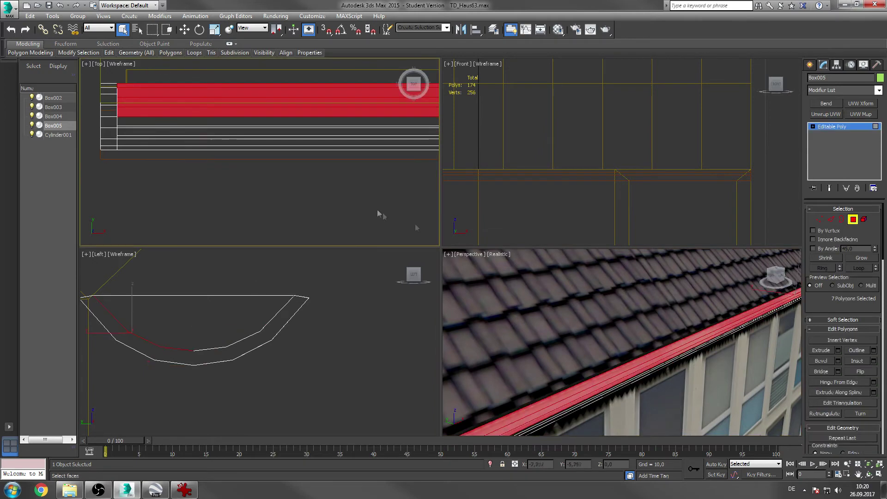
{"action": "left_click", "coordinate": [860, 114]}
{"action": "left_click", "coordinate": [861, 103]}
{"action": "left_click_drag", "start_coordinate": [855, 239], "coordinate": [855, 238]}
{"action": "right_click", "coordinate": [855, 155]}
{"action": "left_click", "coordinate": [820, 244]}
{"action": "left_click", "coordinate": [486, 272]}
- Unwrap all 14 inner gutter polygons together, move their UVs to the upper edge of the texture and collapse the stack
{"action": "middle_click_drag", "start_coordinate": [578, 314], "coordinate": [649, 341], "text": "alt"}
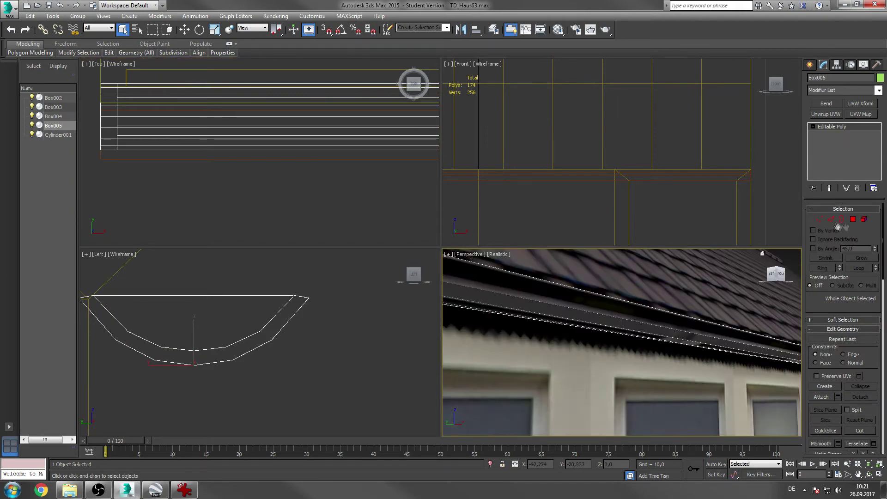
{"action": "left_click", "coordinate": [853, 219]}
{"action": "left_click_drag", "start_coordinate": [431, 195], "coordinate": [396, 74]}
{"action": "left_click", "coordinate": [826, 114]}
{"action": "key", "text": "ctrl+a"}
{"action": "left_click_drag", "start_coordinate": [129, 318], "coordinate": [129, 101]}
{"action": "middle_click_drag", "start_coordinate": [181, 148], "coordinate": [105, 212]}
{"action": "scroll", "coordinate": [106, 213], "scroll_direction": "up", "scroll_amount": 5}
{"action": "middle_click_drag", "start_coordinate": [171, 193], "coordinate": [107, 242]}
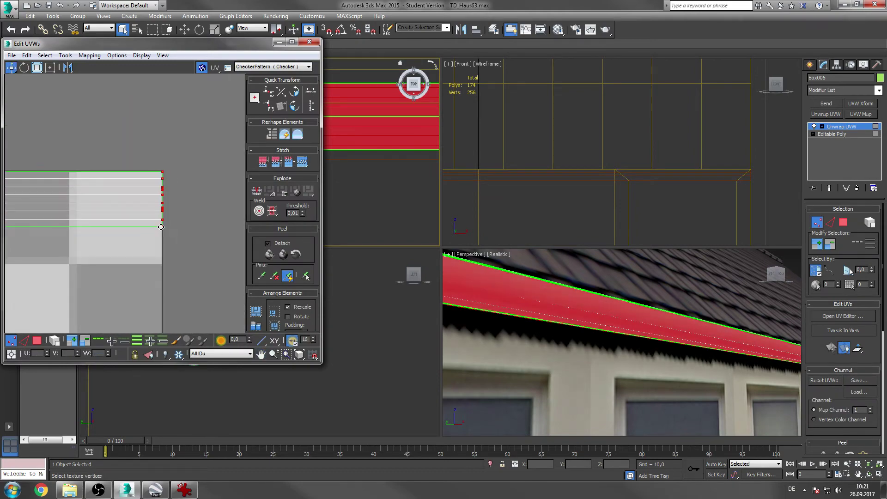
{"action": "right_click", "coordinate": [832, 152]}
{"action": "left_click", "coordinate": [791, 248]}
{"action": "key", "text": "Return"}
- Reselect only the lengthwise inner polygons of the gutter's outer half
{"action": "mouse_move", "coordinate": [640, 341]}
{"action": "middle_mouse_down", "text": "alt"}
{"action": "mouse_move", "coordinate": [618, 364]}
{"action": "mouse_move", "coordinate": [635, 344]}
{"action": "middle_mouse_up", "text": "alt"}
{"action": "left_click", "coordinate": [853, 219]}
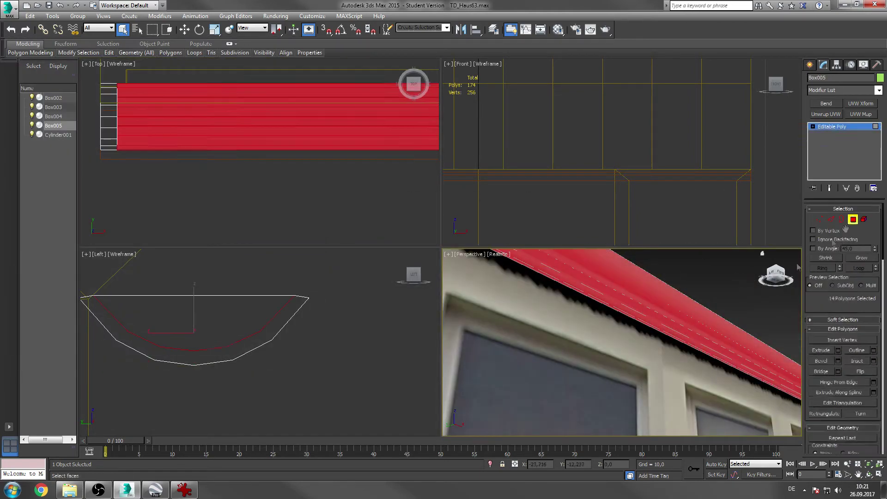
{"action": "left_click", "coordinate": [721, 298]}
{"action": "scroll", "coordinate": [689, 321], "scroll_direction": "down", "scroll_amount": 5}
{"action": "scroll", "coordinate": [637, 339], "scroll_direction": "up", "scroll_amount": 4}
{"action": "left_click_drag", "start_coordinate": [228, 205], "coordinate": [130, 121]}
{"action": "left_click", "coordinate": [825, 114]}
{"action": "left_click", "coordinate": [842, 316]}
{"action": "middle_click_drag", "start_coordinate": [138, 113], "coordinate": [138, 194]}
{"action": "scroll", "coordinate": [139, 194], "scroll_direction": "up", "scroll_amount": 4}
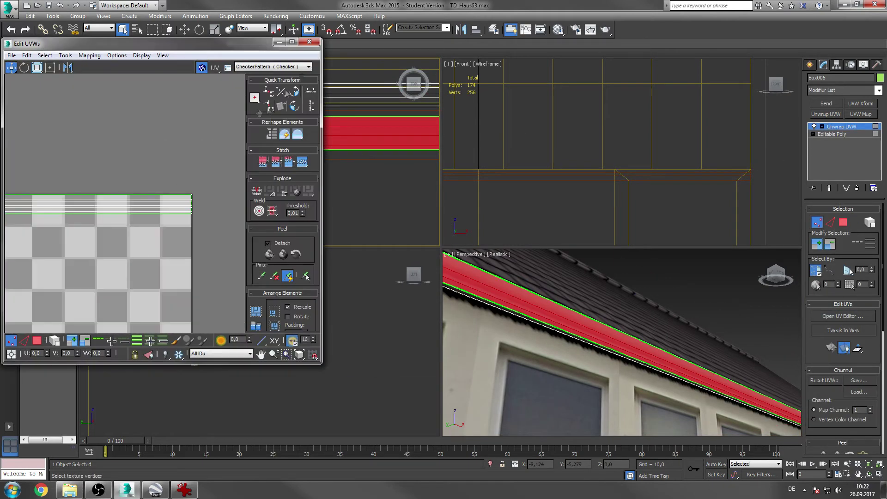
{"action": "left_click", "coordinate": [315, 44]}
{"action": "right_click", "coordinate": [828, 125]}
{"action": "left_click", "coordinate": [826, 142]}
{"action": "left_click", "coordinate": [827, 141]}
{"action": "left_click", "coordinate": [861, 103]}
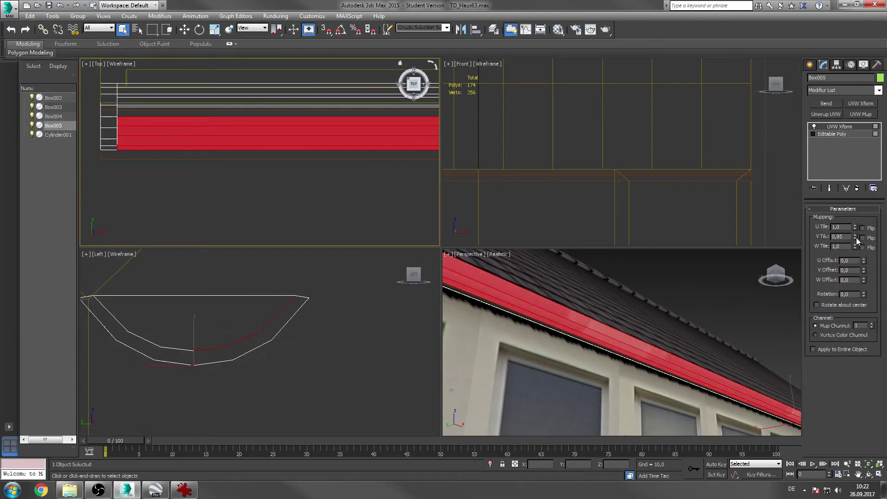
{"action": "left_click_drag", "start_coordinate": [856, 239], "coordinate": [856, 231]}
{"action": "right_click", "coordinate": [828, 126]}
{"action": "left_click", "coordinate": [826, 141]}
- Unwrap the selected gutter polygons and show TD_Haus63.bmp behind their UVs in a maximized UV editor
{"action": "left_click", "coordinate": [825, 114]}
{"action": "left_click", "coordinate": [843, 316]}
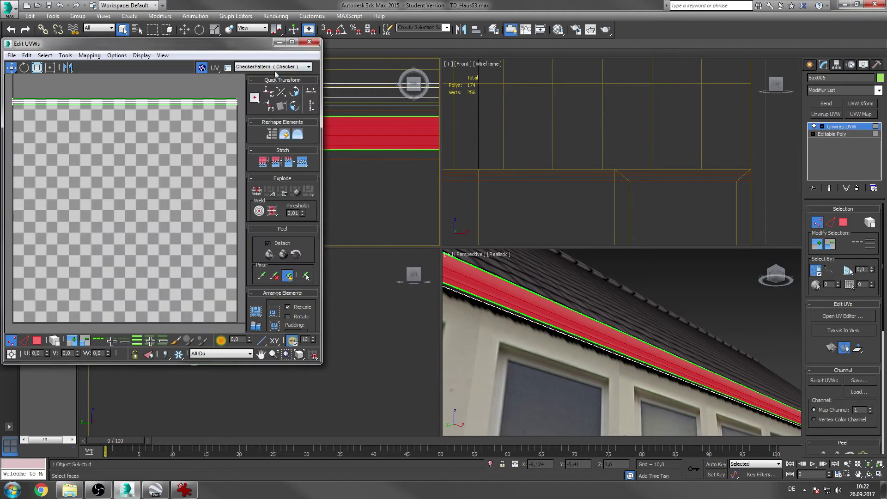
{"action": "left_click", "coordinate": [273, 67]}
{"action": "left_click", "coordinate": [273, 80]}
{"action": "left_click", "coordinate": [292, 42]}
- Select the UV vertices at both ends of one edge row of the gutter strip and move the row slightly upward
{"action": "scroll", "coordinate": [247, 265], "scroll_direction": "up", "scroll_amount": 4}
{"action": "middle_click_drag", "start_coordinate": [227, 191], "coordinate": [329, 240]}
{"action": "scroll", "coordinate": [329, 239], "scroll_direction": "down", "scroll_amount": 2}
{"action": "scroll", "coordinate": [193, 212], "scroll_direction": "up", "scroll_amount": 5}
{"action": "left_click_drag", "start_coordinate": [233, 221], "coordinate": [277, 254]}
{"action": "scroll", "coordinate": [313, 267], "scroll_direction": "down", "scroll_amount": 6}
{"action": "left_click_drag", "start_coordinate": [755, 280], "coordinate": [733, 273], "text": "ctrl"}
{"action": "scroll", "coordinate": [780, 267], "scroll_direction": "up", "scroll_amount": 7}
{"action": "left_click_drag", "start_coordinate": [448, 346], "coordinate": [448, 326]}
- Select a lengthwise edge row of the gutter strip's UVs and align it with the gutter band in the facade photo
{"action": "scroll", "coordinate": [448, 327], "scroll_direction": "down", "scroll_amount": 6}
{"action": "middle_click_drag", "start_coordinate": [286, 338], "coordinate": [631, 311]}
{"action": "left_click_drag", "start_coordinate": [29, 300], "coordinate": [795, 301]}
{"action": "scroll", "coordinate": [805, 295], "scroll_direction": "up", "scroll_amount": 7}
{"action": "middle_click_drag", "start_coordinate": [805, 294], "coordinate": [479, 315]}
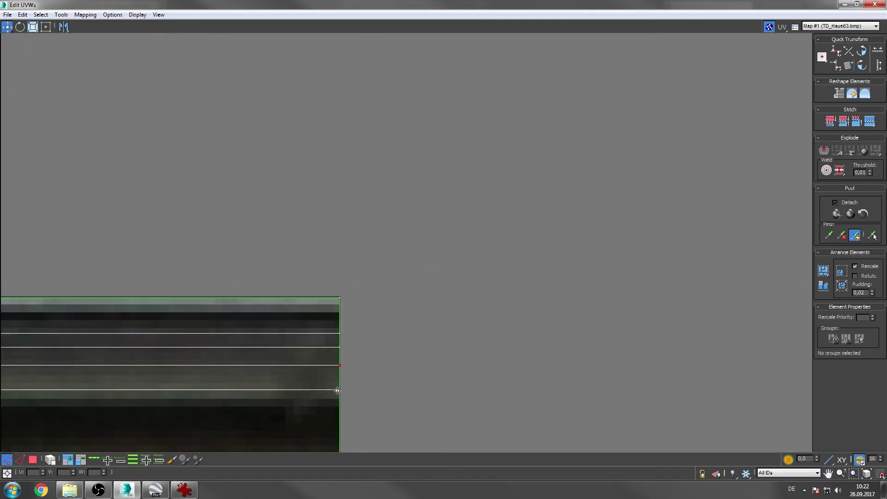
{"action": "scroll", "coordinate": [365, 391], "scroll_direction": "down", "scroll_amount": 5}
{"action": "scroll", "coordinate": [385, 395], "scroll_direction": "up", "scroll_amount": 5}
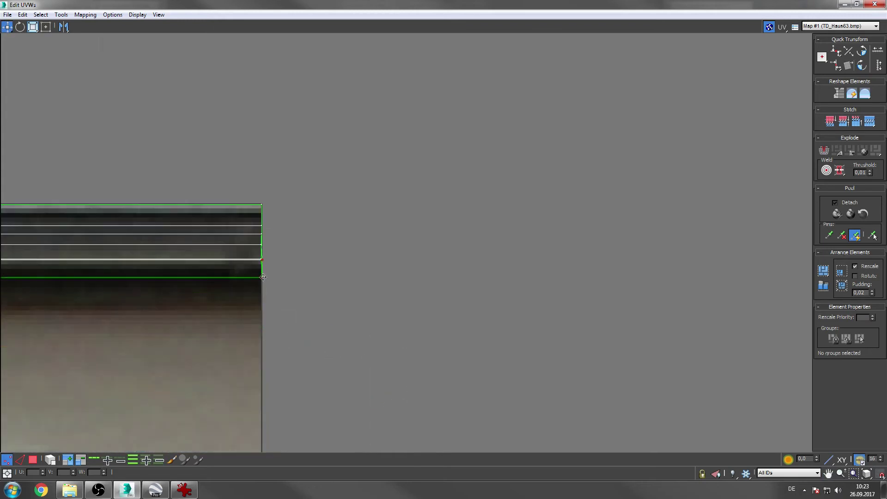
{"action": "scroll", "coordinate": [298, 267], "scroll_direction": "down", "scroll_amount": 5}
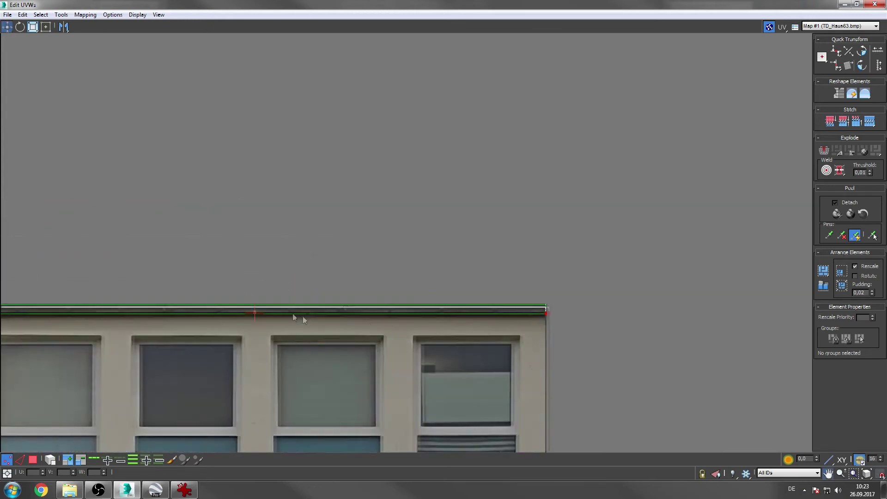
{"action": "scroll", "coordinate": [652, 280], "scroll_direction": "up", "scroll_amount": 5}
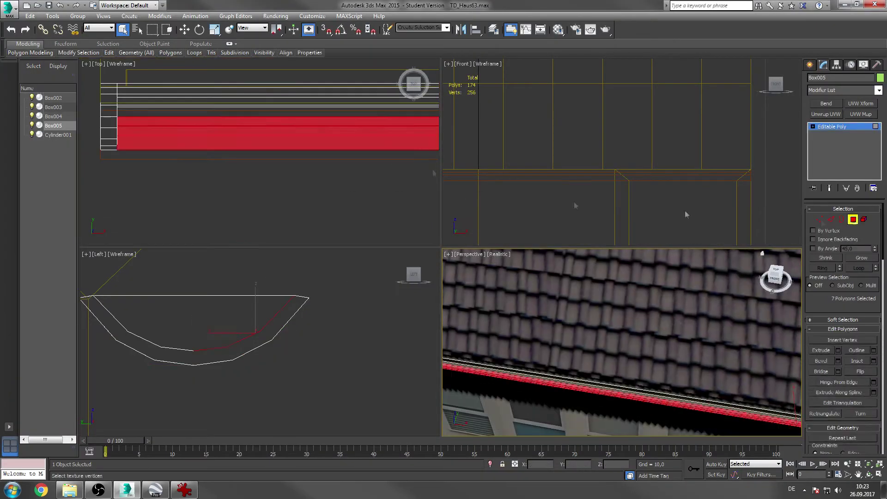
- Unwrap the lengthwise inner polygons of the gutter's wall-side half and show TD_Haus63.bmp behind their UVs
{"action": "left_click_drag", "start_coordinate": [236, 77], "coordinate": [192, 113]}
{"action": "middle_click_drag", "start_coordinate": [582, 342], "coordinate": [657, 319], "text": "alt"}
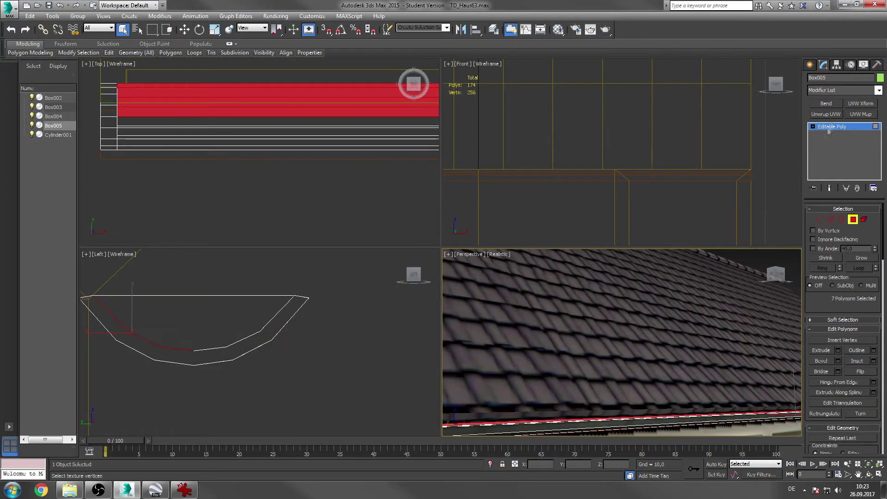
{"action": "left_click", "coordinate": [826, 114]}
{"action": "left_click", "coordinate": [843, 314]}
{"action": "left_click", "coordinate": [298, 86]}
{"action": "middle_click_drag", "start_coordinate": [313, 171], "coordinate": [326, 130]}
{"action": "scroll", "coordinate": [342, 65], "scroll_direction": "up", "scroll_amount": 5}
{"action": "left_click", "coordinate": [840, 26]}
{"action": "left_click", "coordinate": [827, 41]}
- Select edge rows of the wall-side gutter strip across its full length and move them up onto the photo's gutter band
{"action": "scroll", "coordinate": [633, 174], "scroll_direction": "down", "scroll_amount": 3}
{"action": "middle_click_drag", "start_coordinate": [633, 175], "coordinate": [508, 220]}
{"action": "scroll", "coordinate": [508, 220], "scroll_direction": "up", "scroll_amount": 2}
{"action": "left_click_drag", "start_coordinate": [23, 201], "coordinate": [802, 197]}
{"action": "middle_click_drag", "start_coordinate": [799, 225], "coordinate": [565, 372]}
{"action": "scroll", "coordinate": [566, 373], "scroll_direction": "up", "scroll_amount": 7}
{"action": "left_click_drag", "start_coordinate": [485, 220], "coordinate": [485, 200]}
{"action": "scroll", "coordinate": [519, 234], "scroll_direction": "down", "scroll_amount": 3}
{"action": "scroll", "coordinate": [523, 248], "scroll_direction": "down", "scroll_amount": 3}
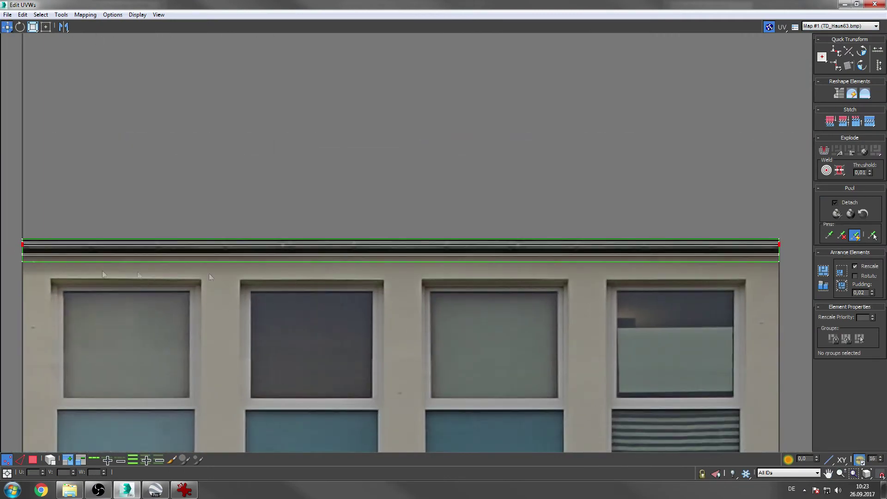
{"action": "scroll", "coordinate": [619, 277], "scroll_direction": "up", "scroll_amount": 5}
{"action": "left_click_drag", "start_coordinate": [620, 277], "coordinate": [620, 230]}
{"action": "scroll", "coordinate": [577, 276], "scroll_direction": "down", "scroll_amount": 6}
{"action": "middle_click_drag", "start_coordinate": [295, 291], "coordinate": [532, 294]}
{"action": "scroll", "coordinate": [532, 294], "scroll_direction": "down", "scroll_amount": 1}
{"action": "scroll", "coordinate": [578, 296], "scroll_direction": "up", "scroll_amount": 4}
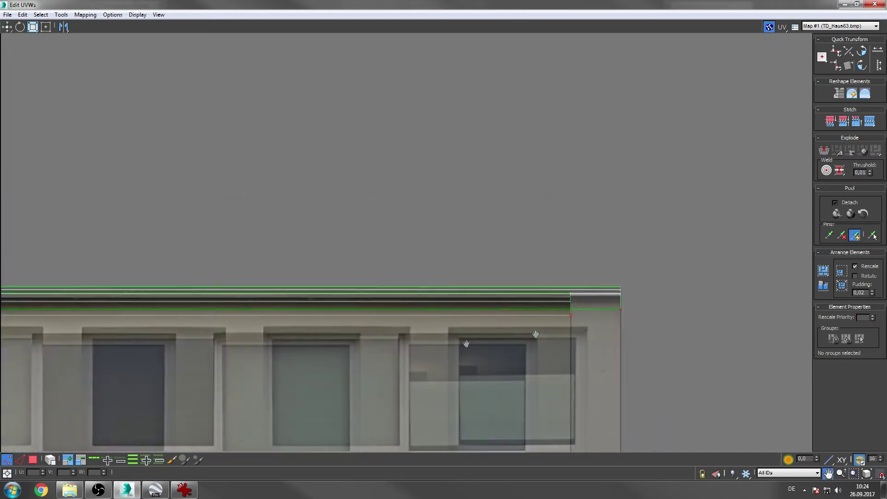
- Close the UV editor, collapse the gutter's whole modifier stack and render the perspective view
{"action": "left_click", "coordinate": [875, 4]}
{"action": "right_click", "coordinate": [839, 150]}
{"action": "left_click", "coordinate": [795, 241]}
{"action": "left_click", "coordinate": [488, 274]}
{"action": "middle_click_drag", "start_coordinate": [554, 301], "coordinate": [583, 311], "text": "alt"}
{"action": "scroll", "coordinate": [609, 322], "scroll_direction": "down", "scroll_amount": 1}
{"action": "key", "text": "shift+q"}
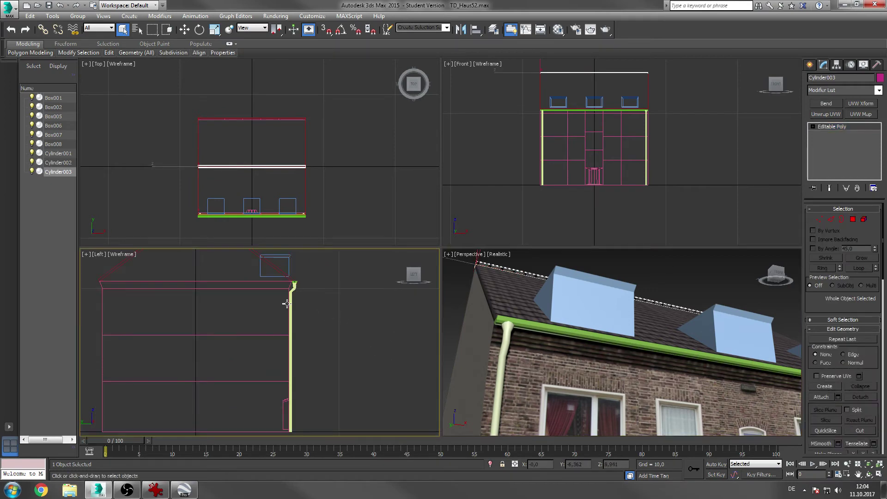
- Select all polygons of the corner downpipe in TD_Haus52 and apply a cylindrical UVW Map to them
{"action": "left_click", "coordinate": [290, 303]}
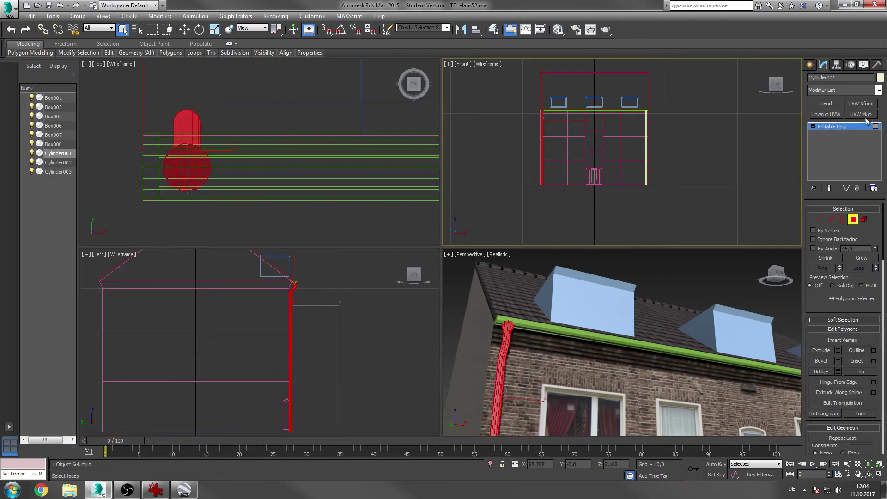
{"action": "left_click", "coordinate": [862, 116]}
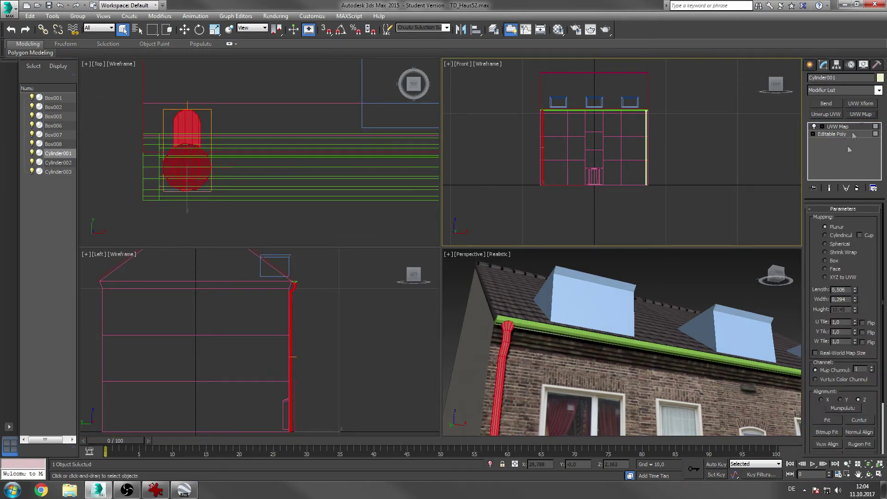
{"action": "left_click", "coordinate": [826, 235]}
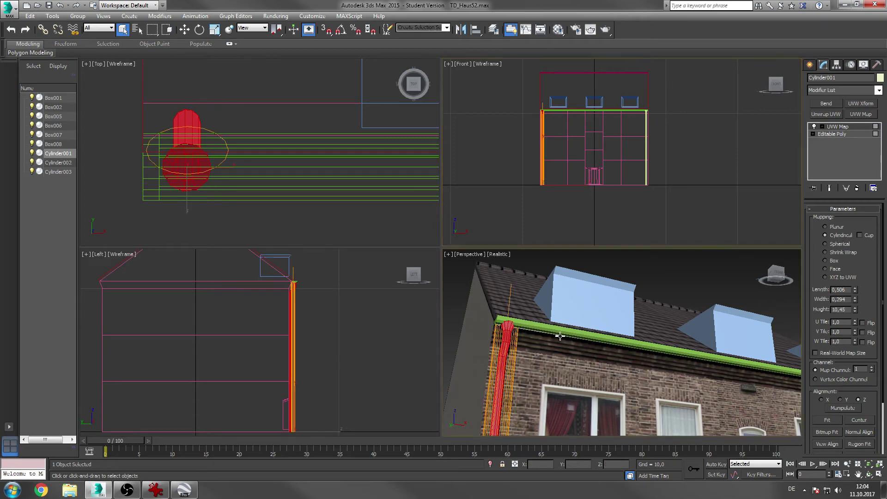
{"action": "scroll", "coordinate": [560, 336], "scroll_direction": "up", "scroll_amount": 6}
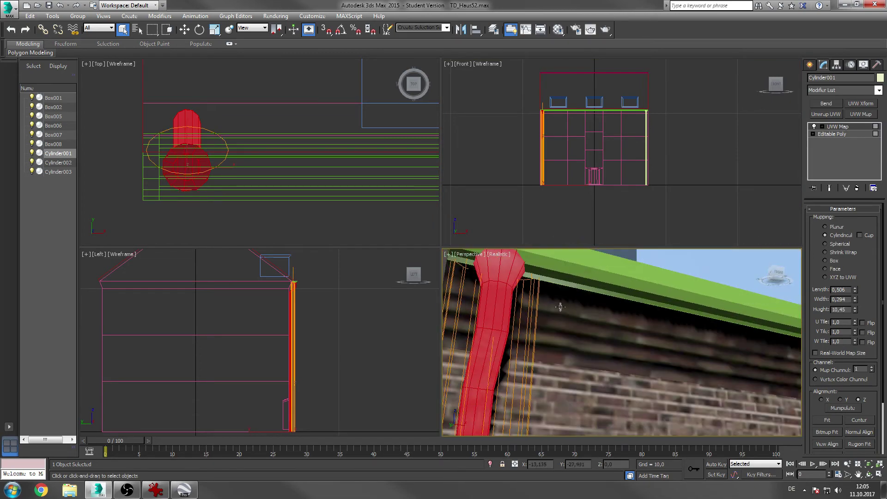
- Unwrap the downpipe polygons and examine their UV layout over the TD_Haus52.bmp facade texture
{"action": "left_click", "coordinate": [826, 114]}
{"action": "left_click", "coordinate": [842, 316]}
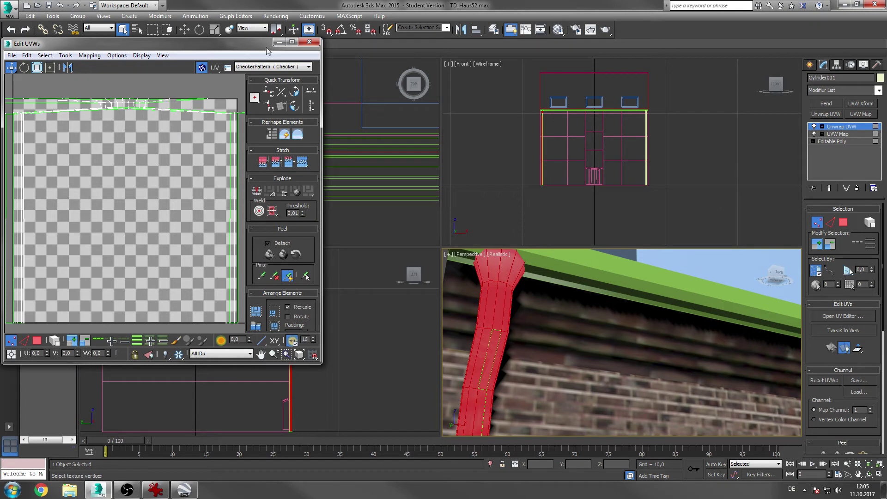
{"action": "left_click", "coordinate": [266, 67]}
{"action": "left_click", "coordinate": [262, 82]}
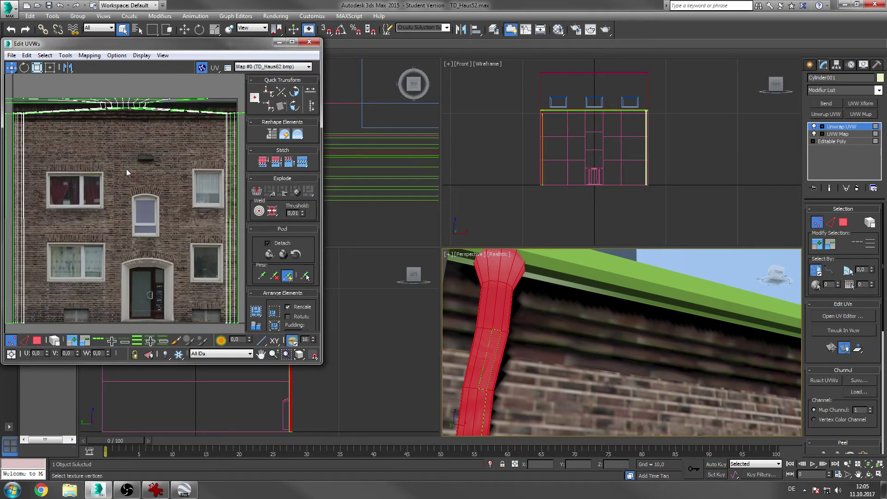
{"action": "scroll", "coordinate": [197, 216], "scroll_direction": "down", "scroll_amount": 8}
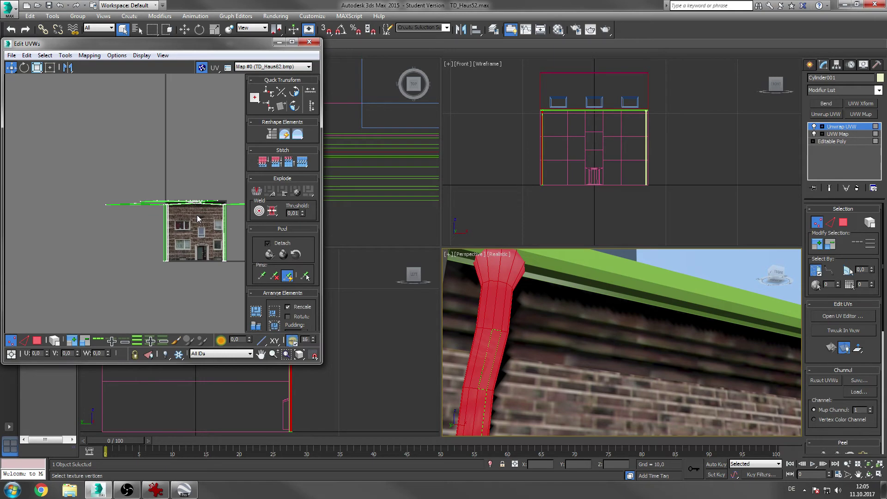
{"action": "middle_click_drag", "start_coordinate": [200, 215], "coordinate": [111, 218]}
{"action": "scroll", "coordinate": [102, 218], "scroll_direction": "up", "scroll_amount": 5}
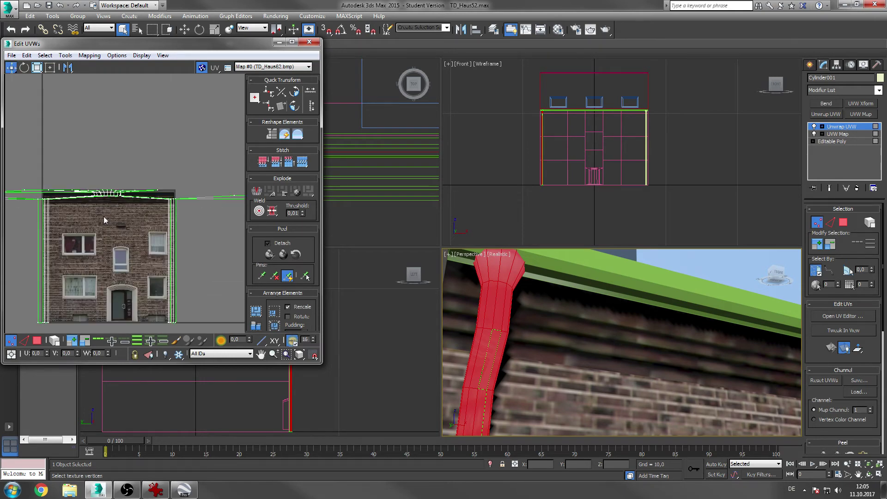
{"action": "middle_click_drag", "start_coordinate": [195, 195], "coordinate": [81, 203]}
{"action": "scroll", "coordinate": [152, 202], "scroll_direction": "up", "scroll_amount": 4}
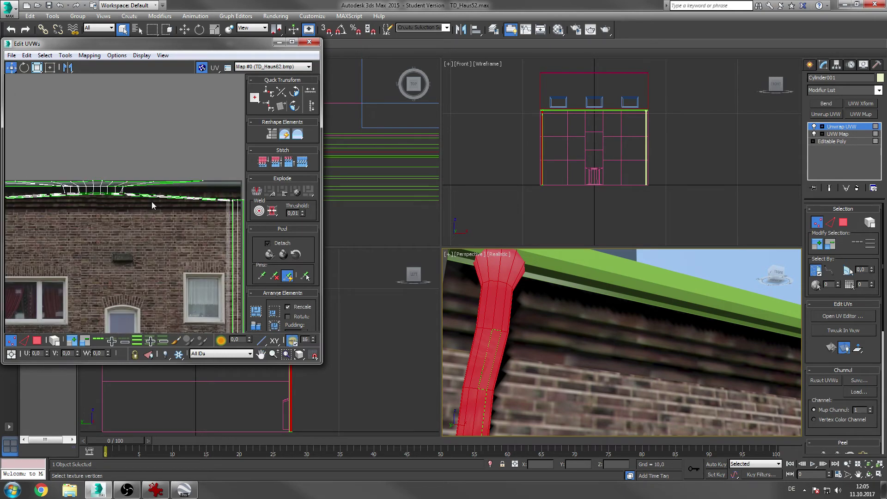
{"action": "middle_click_drag", "start_coordinate": [69, 223], "coordinate": [146, 223]}
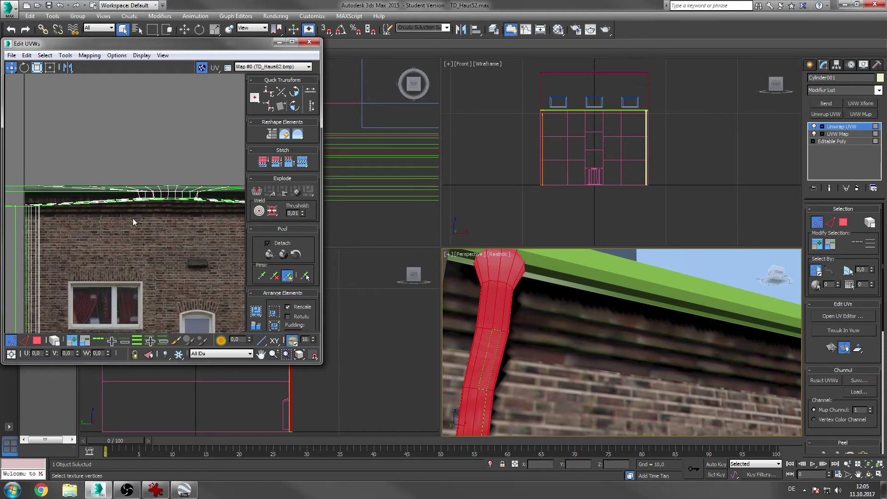
- Select only the polygons of the downpipe's long straight section, unwrap them and show TD_Haus52.bmp behind the UVs
{"action": "left_click_drag", "start_coordinate": [337, 334], "coordinate": [259, 361]}
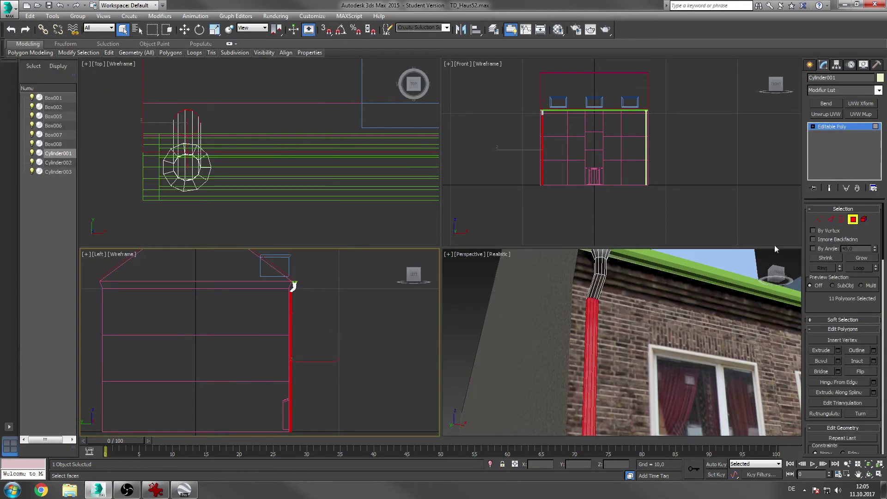
{"action": "left_click", "coordinate": [841, 114]}
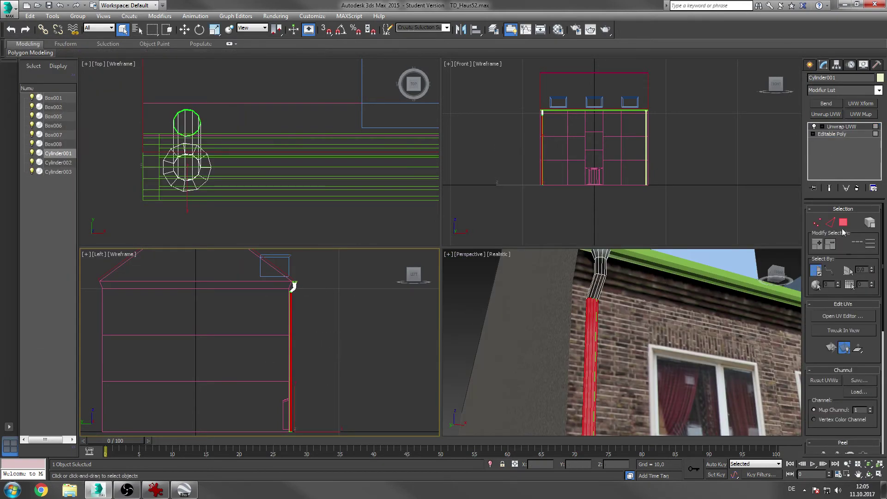
{"action": "left_click", "coordinate": [842, 316]}
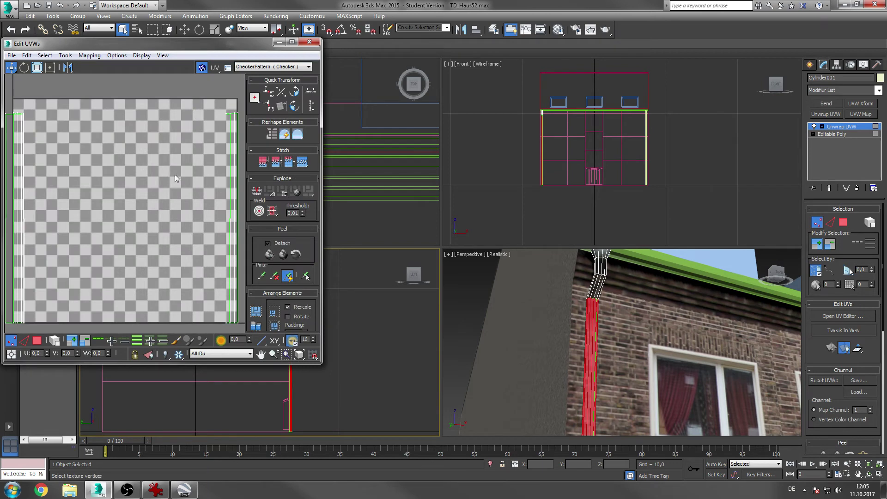
{"action": "left_click", "coordinate": [272, 67]}
{"action": "left_click", "coordinate": [256, 79]}
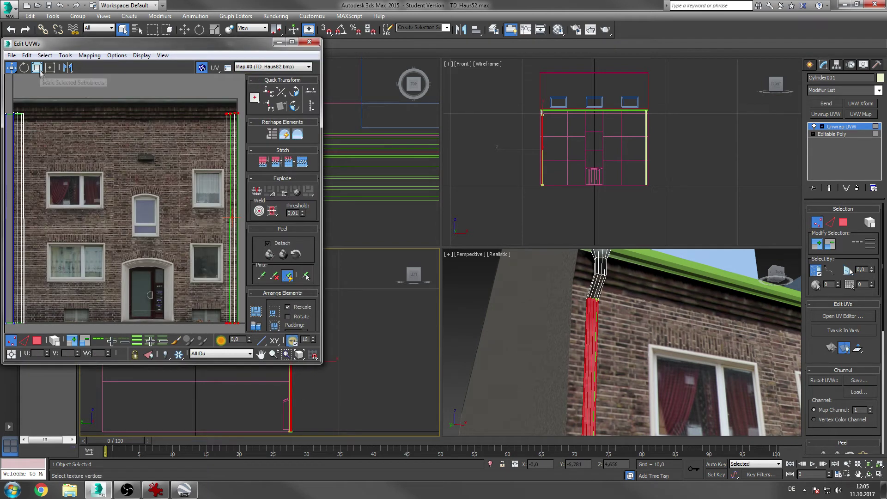
- Rotate the UV strip at the photo's right edge to horizontal and move it up towards the gutter band
{"action": "left_click", "coordinate": [25, 68]}
{"action": "left_click_drag", "start_coordinate": [227, 114], "coordinate": [171, 224]}
{"action": "scroll", "coordinate": [118, 223], "scroll_direction": "up", "scroll_amount": 10}
{"action": "scroll", "coordinate": [120, 222], "scroll_direction": "down", "scroll_amount": 10}
{"action": "left_click_drag", "start_coordinate": [127, 282], "coordinate": [56, 164]}
{"action": "scroll", "coordinate": [96, 165], "scroll_direction": "up", "scroll_amount": 10}
{"action": "scroll", "coordinate": [152, 201], "scroll_direction": "down", "scroll_amount": 4}
- Rotate the second downpipe UV strip to horizontal and move it to the photo's upper left corner
{"action": "left_click", "coordinate": [24, 67]}
{"action": "left_click_drag", "start_coordinate": [110, 179], "coordinate": [107, 104]}
{"action": "scroll", "coordinate": [109, 138], "scroll_direction": "down", "scroll_amount": 5}
{"action": "left_click_drag", "start_coordinate": [202, 228], "coordinate": [203, 225]}
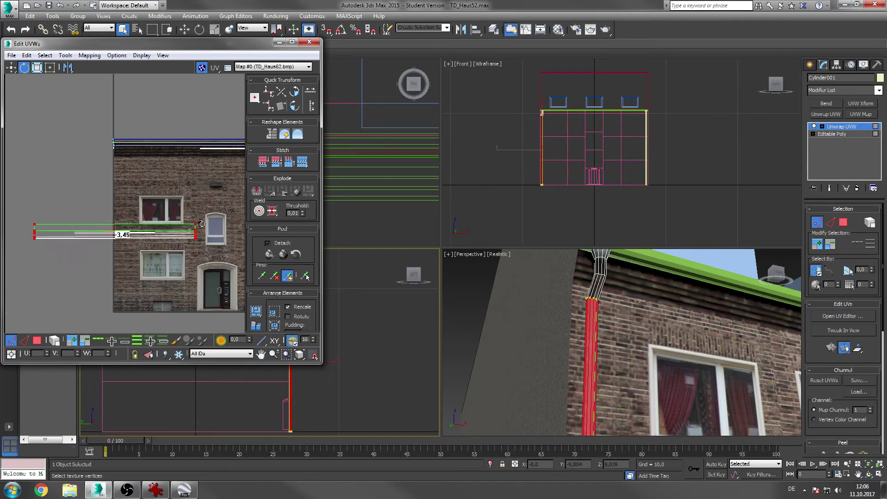
{"action": "left_click_drag", "start_coordinate": [37, 232], "coordinate": [118, 143]}
{"action": "scroll", "coordinate": [114, 124], "scroll_direction": "up", "scroll_amount": 10}
{"action": "scroll", "coordinate": [103, 118], "scroll_direction": "down", "scroll_amount": 4}
{"action": "left_click_drag", "start_coordinate": [127, 194], "coordinate": [116, 264]}
- Move the vertices at one strip's right end to the right edge of the facade photo
{"action": "scroll", "coordinate": [102, 249], "scroll_direction": "down", "scroll_amount": 10}
{"action": "middle_click_drag", "start_coordinate": [97, 245], "coordinate": [36, 226]}
{"action": "left_click_drag", "start_coordinate": [36, 226], "coordinate": [205, 246]}
{"action": "scroll", "coordinate": [205, 240], "scroll_direction": "up", "scroll_amount": 8}
{"action": "middle_click_drag", "start_coordinate": [79, 263], "coordinate": [192, 255]}
- Scale the strip's height down to the gutter band and align its left end with the photo's upper left corner
{"action": "key", "text": "r"}
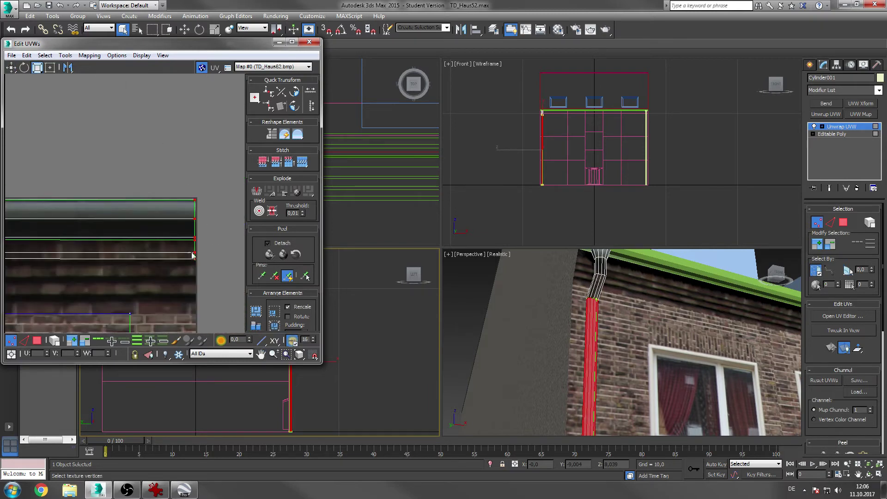
{"action": "left_click_drag", "start_coordinate": [192, 256], "coordinate": [193, 296]}
{"action": "scroll", "coordinate": [194, 277], "scroll_direction": "down", "scroll_amount": 5}
{"action": "middle_click_drag", "start_coordinate": [122, 232], "coordinate": [230, 256]}
{"action": "left_click", "coordinate": [11, 68]}
{"action": "scroll", "coordinate": [139, 215], "scroll_direction": "up", "scroll_amount": 6}
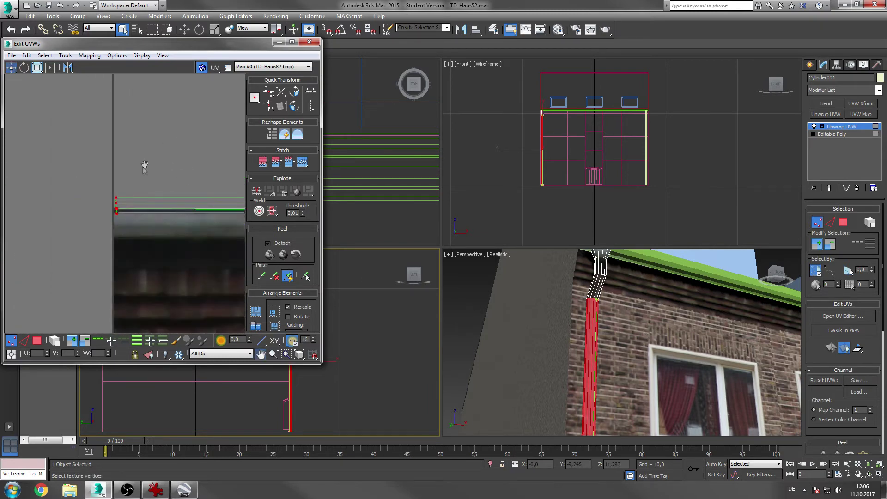
{"action": "left_click_drag", "start_coordinate": [122, 215], "coordinate": [122, 200]}
{"action": "left_click", "coordinate": [11, 67]}
{"action": "left_click_drag", "start_coordinate": [54, 214], "coordinate": [119, 213]}
- Stretch the flattened strip by moving its right-end vertices to the photo's right edge
{"action": "scroll", "coordinate": [133, 209], "scroll_direction": "down", "scroll_amount": 5}
{"action": "middle_click_drag", "start_coordinate": [187, 197], "coordinate": [64, 202]}
{"action": "left_click_drag", "start_coordinate": [87, 221], "coordinate": [248, 229]}
{"action": "scroll", "coordinate": [185, 219], "scroll_direction": "up", "scroll_amount": 2}
{"action": "middle_click_drag", "start_coordinate": [241, 230], "coordinate": [83, 230]}
{"action": "left_click_drag", "start_coordinate": [82, 230], "coordinate": [167, 227]}
{"action": "mouse_move", "coordinate": [176, 186]}
{"action": "middle_mouse_down"}
{"action": "mouse_move", "coordinate": [117, 192]}
{"action": "mouse_move", "coordinate": [181, 189]}
{"action": "middle_mouse_up"}
{"action": "scroll", "coordinate": [116, 192], "scroll_direction": "up", "scroll_amount": 1}
{"action": "scroll", "coordinate": [144, 193], "scroll_direction": "down", "scroll_amount": 2}
{"action": "scroll", "coordinate": [144, 196], "scroll_direction": "down", "scroll_amount": 3}
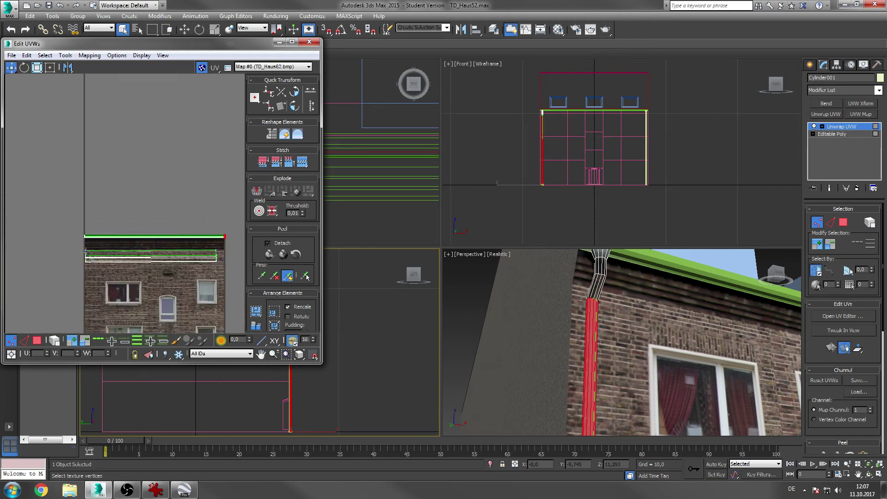
- Undo the last two UV edits, move the other downpipe strip up to the gutter band and scale it flatter
{"action": "key", "text": "ctrl+z"}
{"action": "key", "text": "ctrl+z"}
{"action": "middle_click_drag", "start_coordinate": [75, 224], "coordinate": [113, 186]}
{"action": "scroll", "coordinate": [116, 189], "scroll_direction": "up", "scroll_amount": 5}
{"action": "key", "text": "w"}
{"action": "left_click_drag", "start_coordinate": [186, 232], "coordinate": [121, 244]}
{"action": "scroll", "coordinate": [121, 220], "scroll_direction": "down", "scroll_amount": 5}
{"action": "key", "text": "r"}
{"action": "left_click_drag", "start_coordinate": [65, 222], "coordinate": [105, 250]}
{"action": "scroll", "coordinate": [125, 220], "scroll_direction": "up", "scroll_amount": 5}
{"action": "scroll", "coordinate": [119, 227], "scroll_direction": "down", "scroll_amount": 1}
- Stretch the other strip along the gutter band by moving its right-end vertices to the photo's right edge
{"action": "middle_click_drag", "start_coordinate": [118, 228], "coordinate": [154, 206]}
{"action": "left_click_drag", "start_coordinate": [89, 220], "coordinate": [374, 216]}
{"action": "key", "text": "w"}
{"action": "scroll", "coordinate": [64, 243], "scroll_direction": "down", "scroll_amount": 5}
{"action": "middle_click_drag", "start_coordinate": [136, 244], "coordinate": [90, 241]}
{"action": "left_click_drag", "start_coordinate": [96, 238], "coordinate": [183, 238]}
{"action": "middle_click_drag", "start_coordinate": [184, 238], "coordinate": [151, 234]}
{"action": "scroll", "coordinate": [151, 233], "scroll_direction": "up", "scroll_amount": 5}
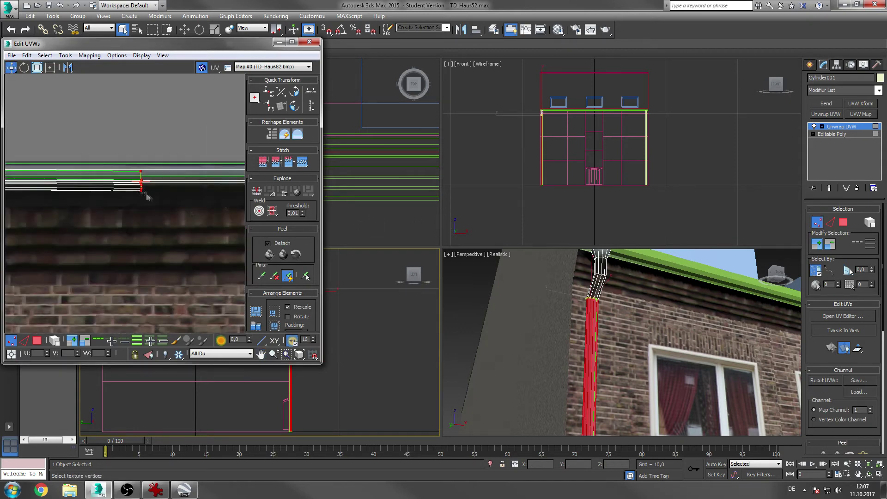
{"action": "left_click_drag", "start_coordinate": [143, 188], "coordinate": [222, 189]}
{"action": "middle_click_drag", "start_coordinate": [222, 196], "coordinate": [146, 230]}
{"action": "left_click_drag", "start_coordinate": [133, 222], "coordinate": [190, 221]}
- Collapse the downpipe's whole modifier stack to keep the new mapping
{"action": "right_click", "coordinate": [833, 161]}
{"action": "left_click", "coordinate": [809, 252]}
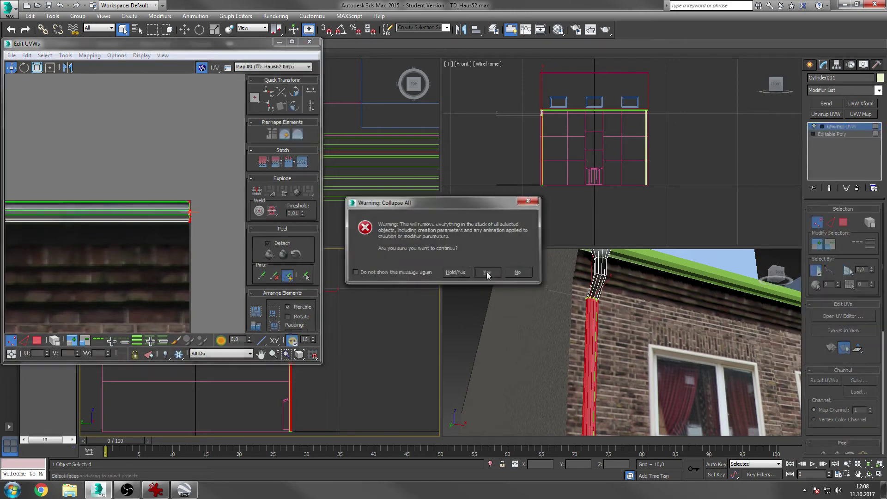
{"action": "left_click", "coordinate": [488, 272]}
- Render the perspective view from two angles to check the texture on the straight downpipe section
{"action": "middle_click_drag", "start_coordinate": [592, 297], "coordinate": [544, 337], "text": "alt"}
{"action": "left_click", "coordinate": [575, 29]}
{"action": "left_click", "coordinate": [418, 305]}
{"action": "left_click", "coordinate": [441, 4]}
{"action": "middle_click_drag", "start_coordinate": [601, 324], "coordinate": [656, 327], "text": "alt"}
{"action": "left_click", "coordinate": [419, 300]}
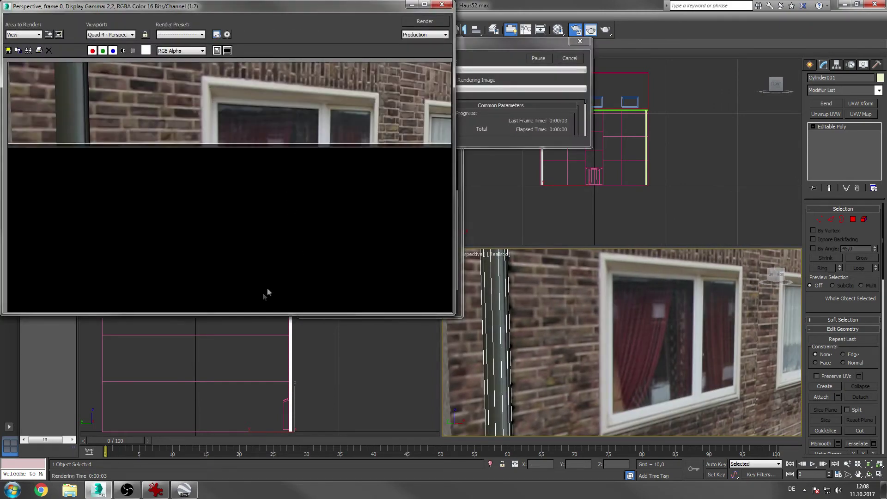
{"action": "left_click", "coordinate": [441, 4]}
- Select the ring of polygons forming the downpipe's bend directly above the straight section
{"action": "scroll", "coordinate": [619, 342], "scroll_direction": "down", "scroll_amount": 5}
{"action": "middle_click_drag", "start_coordinate": [620, 342], "coordinate": [578, 342], "text": "alt"}
{"action": "scroll", "coordinate": [577, 324], "scroll_direction": "up", "scroll_amount": 5}
{"action": "key", "text": "4"}
{"action": "scroll", "coordinate": [545, 111], "scroll_direction": "up", "scroll_amount": 8}
{"action": "middle_click_drag", "start_coordinate": [548, 212], "coordinate": [552, 170]}
{"action": "scroll", "coordinate": [552, 170], "scroll_direction": "down", "scroll_amount": 2}
{"action": "left_click_drag", "start_coordinate": [512, 178], "coordinate": [548, 182]}
{"action": "left_click", "coordinate": [825, 114]}
{"action": "left_click", "coordinate": [842, 316]}
{"action": "middle_click_drag", "start_coordinate": [199, 139], "coordinate": [157, 187]}
{"action": "left_click", "coordinate": [309, 42]}
{"action": "right_click", "coordinate": [841, 126]}
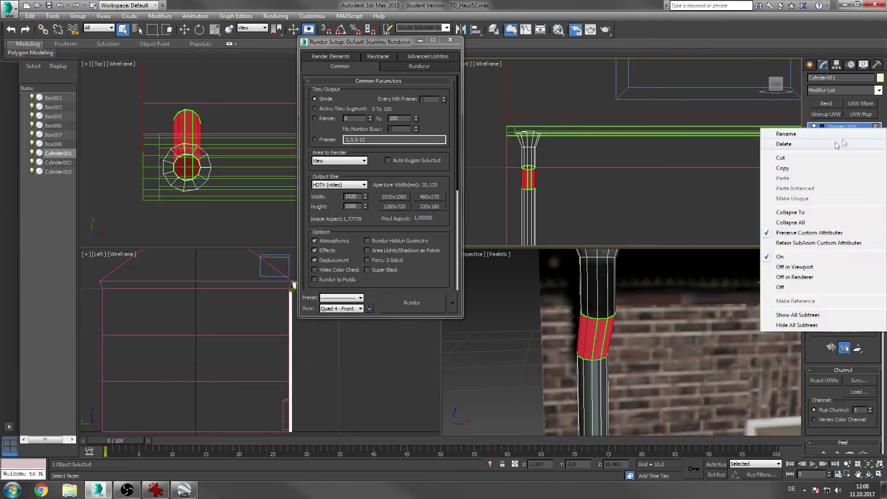
{"action": "left_click", "coordinate": [839, 145]}
- Apply a cylindrical UVW Map to the selected bend polygons and add Unwrap UVW on top
{"action": "left_click", "coordinate": [860, 114]}
{"action": "left_click", "coordinate": [839, 236]}
{"action": "left_click", "coordinate": [825, 114]}
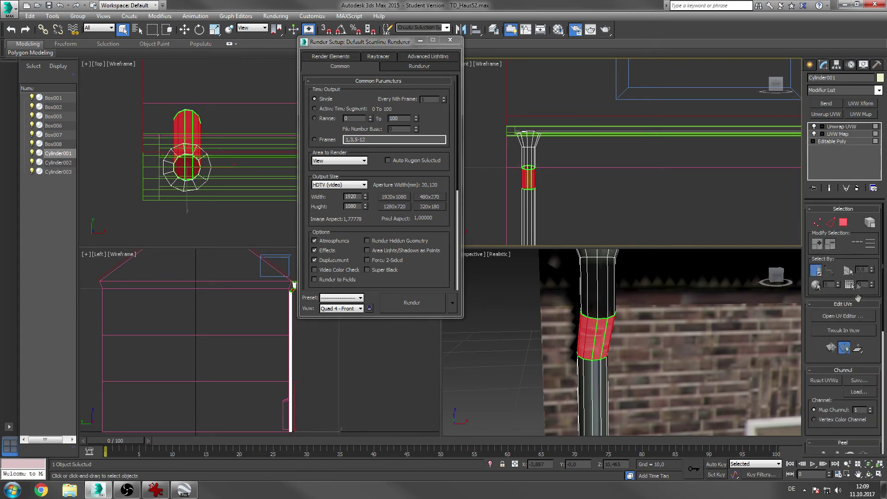
- Open the UV editor for the bend's polygons and rotate the falling leg of their UV strip level
{"action": "left_click", "coordinate": [842, 316]}
{"action": "middle_click_drag", "start_coordinate": [222, 175], "coordinate": [26, 193]}
{"action": "scroll", "coordinate": [26, 193], "scroll_direction": "down", "scroll_amount": 2}
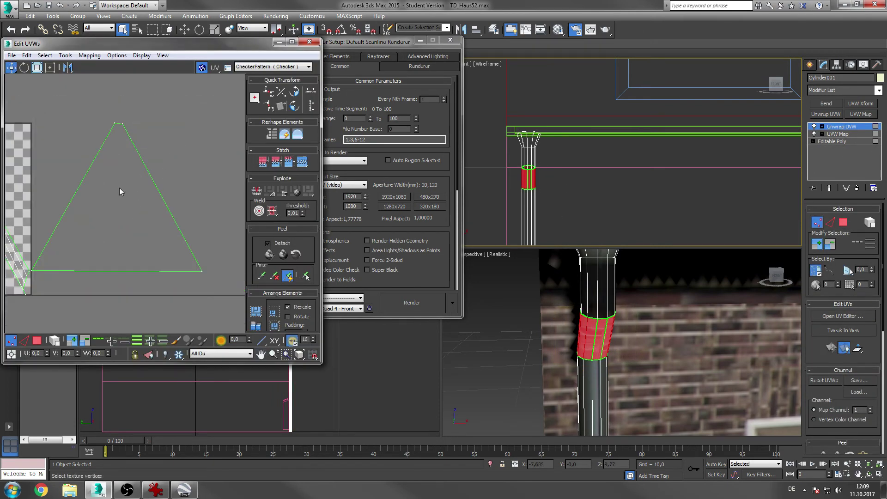
{"action": "middle_click_drag", "start_coordinate": [91, 98], "coordinate": [192, 153]}
{"action": "scroll", "coordinate": [182, 154], "scroll_direction": "down", "scroll_amount": 4}
{"action": "scroll", "coordinate": [182, 154], "scroll_direction": "up", "scroll_amount": 3}
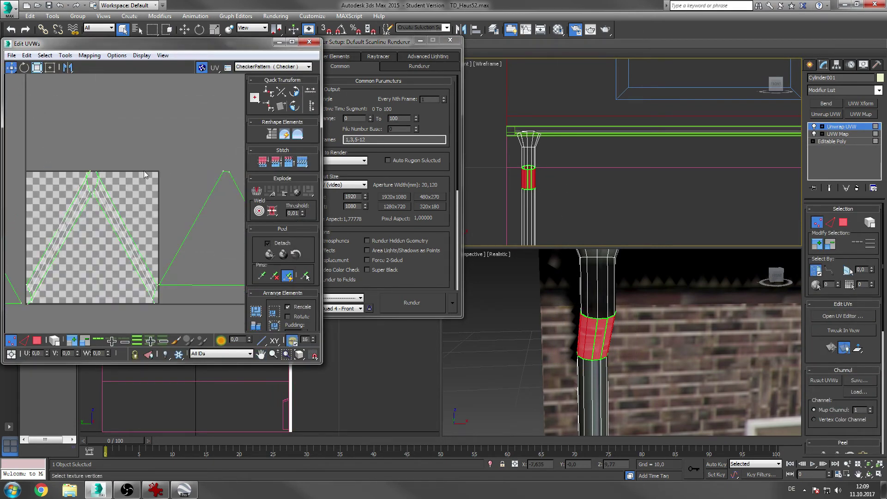
{"action": "scroll", "coordinate": [107, 224], "scroll_direction": "down", "scroll_amount": 3}
{"action": "scroll", "coordinate": [99, 196], "scroll_direction": "up", "scroll_amount": 4}
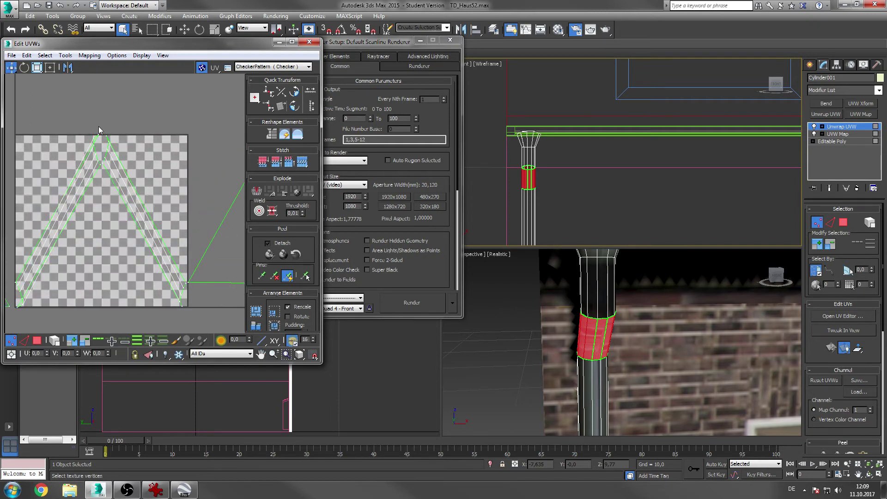
{"action": "left_click_drag", "start_coordinate": [187, 332], "coordinate": [187, 333]}
{"action": "left_click", "coordinate": [24, 67]}
{"action": "left_click_drag", "start_coordinate": [104, 158], "coordinate": [70, 216]}
{"action": "left_click_drag", "start_coordinate": [27, 147], "coordinate": [57, 105]}
{"action": "middle_click_drag", "start_coordinate": [56, 104], "coordinate": [131, 83]}
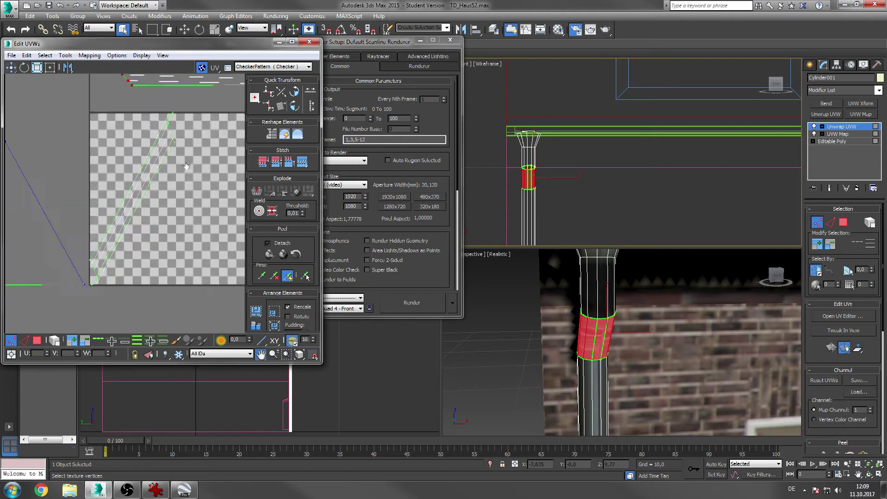
- Rotate the remaining slanted leg of the bend's UV strip level and scale the bend's UVs
{"action": "left_click_drag", "start_coordinate": [89, 105], "coordinate": [204, 303]}
{"action": "middle_click_drag", "start_coordinate": [175, 124], "coordinate": [116, 201]}
{"action": "key", "text": "e"}
{"action": "left_click_drag", "start_coordinate": [119, 200], "coordinate": [223, 221]}
{"action": "left_click_drag", "start_coordinate": [108, 192], "coordinate": [338, 266]}
{"action": "left_click", "coordinate": [37, 68]}
{"action": "key", "text": "w"}
- Show TD_Haus52.bmp behind the bend's UVs and fit the levelled strip into the facade's gutter band
{"action": "left_click", "coordinate": [272, 67]}
{"action": "left_click", "coordinate": [273, 82]}
{"action": "key", "text": "z"}
{"action": "left_click", "coordinate": [35, 70]}
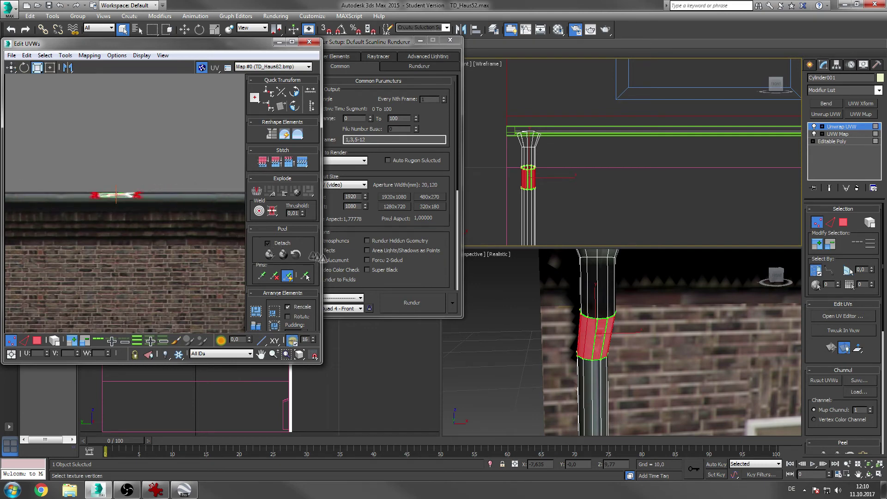
{"action": "scroll", "coordinate": [86, 198], "scroll_direction": "up", "scroll_amount": 4}
{"action": "left_click", "coordinate": [8, 67]}
{"action": "scroll", "coordinate": [103, 226], "scroll_direction": "down", "scroll_amount": 5}
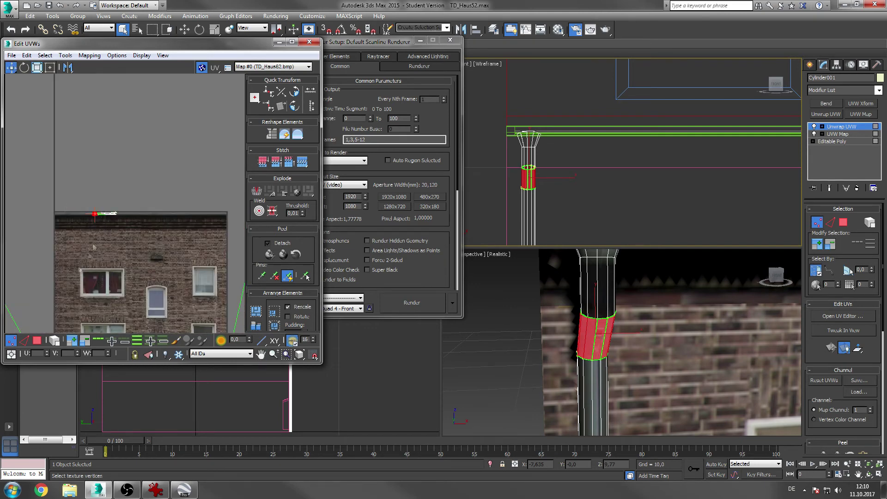
{"action": "scroll", "coordinate": [59, 214], "scroll_direction": "up", "scroll_amount": 4}
{"action": "left_click_drag", "start_coordinate": [39, 244], "coordinate": [116, 244]}
{"action": "middle_click_drag", "start_coordinate": [167, 221], "coordinate": [174, 168]}
{"action": "left_click", "coordinate": [174, 168]}
{"action": "scroll", "coordinate": [174, 169], "scroll_direction": "down", "scroll_amount": 6}
- Move the upper vertices of the stray UV triangle beside the facade's left edge onto the gutter band
{"action": "left_click_drag", "start_coordinate": [22, 212], "coordinate": [131, 323]}
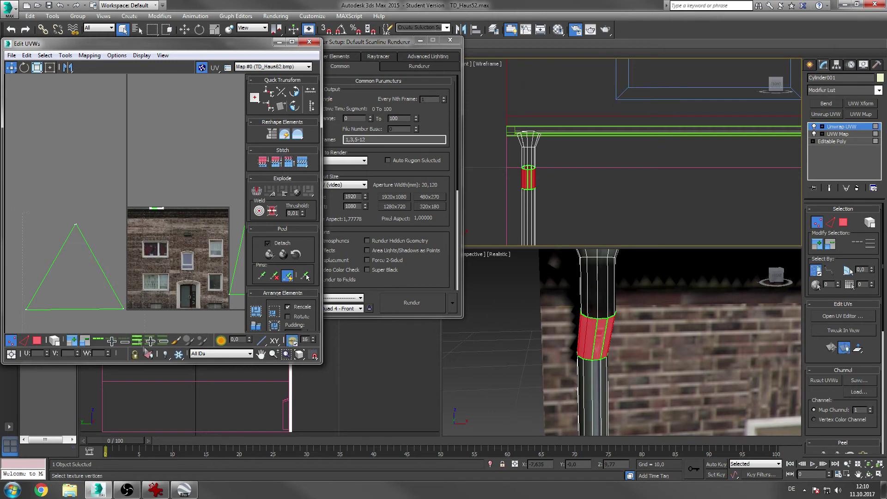
{"action": "scroll", "coordinate": [166, 191], "scroll_direction": "up", "scroll_amount": 6}
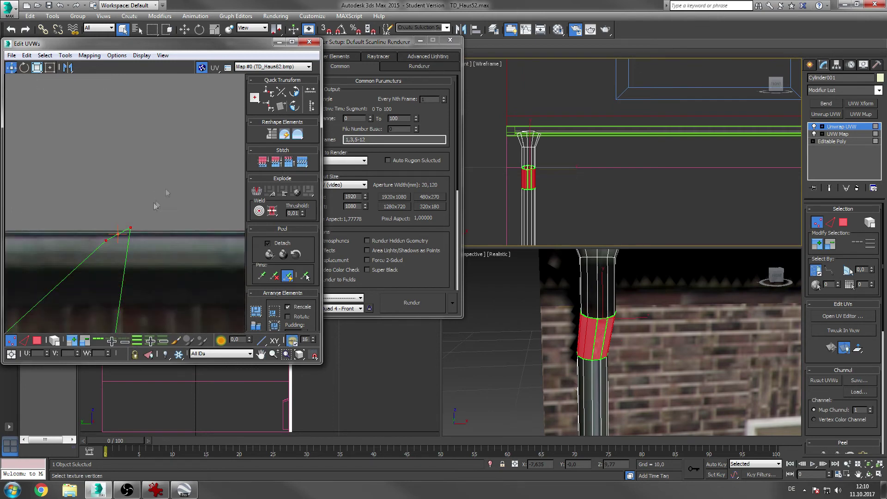
{"action": "key", "text": "w"}
{"action": "scroll", "coordinate": [76, 175], "scroll_direction": "down", "scroll_amount": 5}
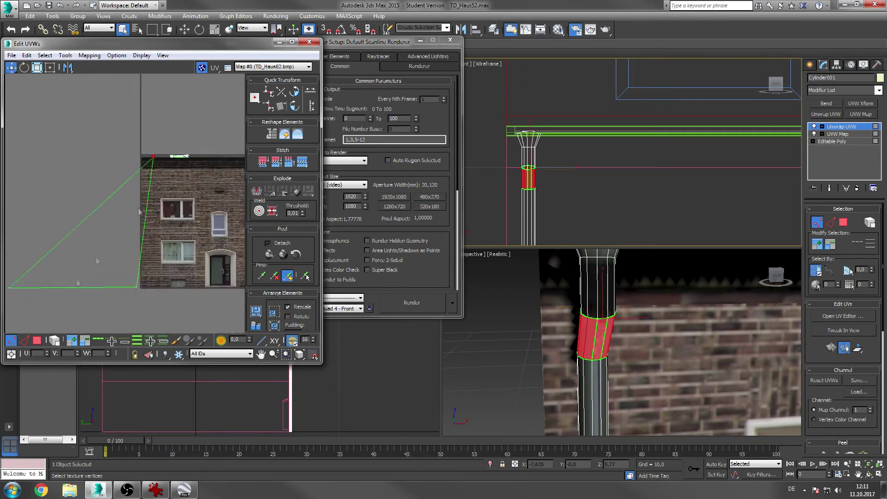
{"action": "key", "text": "e"}
{"action": "left_click_drag", "start_coordinate": [107, 280], "coordinate": [72, 313]}
{"action": "left_click_drag", "start_coordinate": [65, 245], "coordinate": [61, 354]}
{"action": "scroll", "coordinate": [131, 206], "scroll_direction": "up", "scroll_amount": 6}
{"action": "left_click_drag", "start_coordinate": [68, 244], "coordinate": [75, 194]}
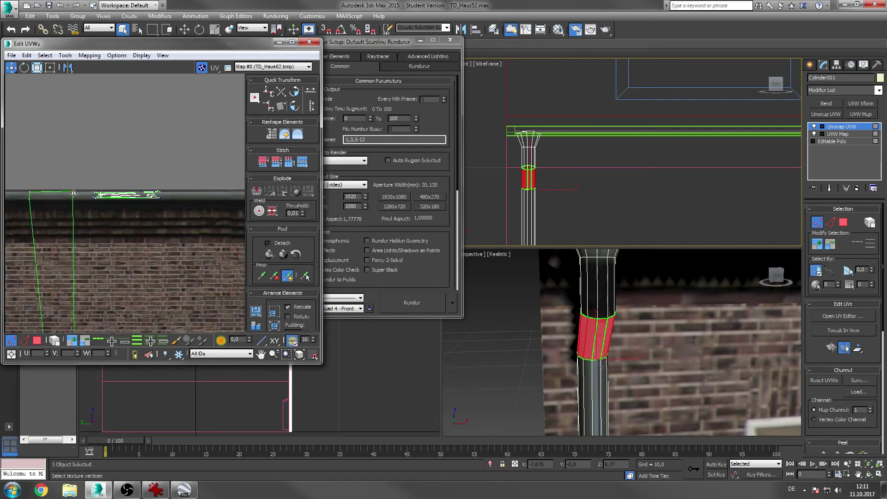
- Move the stray triangle's remaining base vertices up so that the whole piece lies within the gutter band
{"action": "scroll", "coordinate": [99, 188], "scroll_direction": "down", "scroll_amount": 5}
{"action": "left_click_drag", "start_coordinate": [96, 280], "coordinate": [104, 216]}
{"action": "scroll", "coordinate": [187, 220], "scroll_direction": "up", "scroll_amount": 4}
{"action": "scroll", "coordinate": [187, 220], "scroll_direction": "down", "scroll_amount": 3}
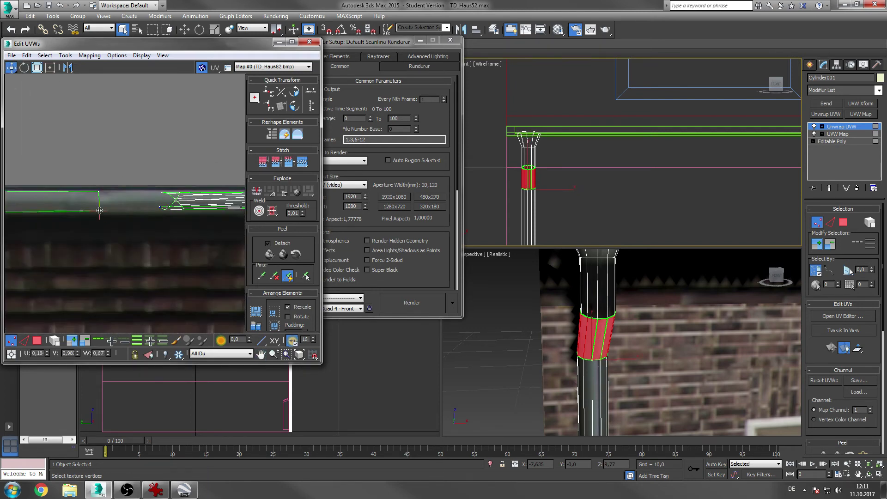
{"action": "middle_click_drag", "start_coordinate": [220, 284], "coordinate": [115, 264]}
{"action": "scroll", "coordinate": [123, 263], "scroll_direction": "up", "scroll_amount": 4}
{"action": "left_click_drag", "start_coordinate": [121, 123], "coordinate": [123, 135]}
- Move the last stray UV piece outside the facade photo onto the gutter band and collapse the downpipe's modifier stack
{"action": "scroll", "coordinate": [184, 258], "scroll_direction": "down", "scroll_amount": 8}
{"action": "left_click_drag", "start_coordinate": [169, 271], "coordinate": [210, 298]}
{"action": "scroll", "coordinate": [211, 298], "scroll_direction": "up", "scroll_amount": 5}
{"action": "left_click_drag", "start_coordinate": [38, 193], "coordinate": [104, 273]}
{"action": "scroll", "coordinate": [139, 277], "scroll_direction": "down", "scroll_amount": 3}
{"action": "left_click", "coordinate": [11, 67]}
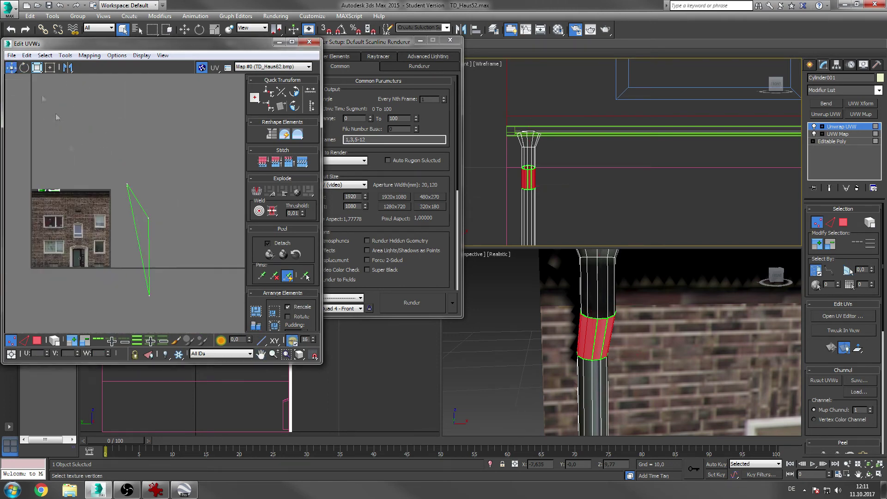
{"action": "scroll", "coordinate": [89, 278], "scroll_direction": "up", "scroll_amount": 5}
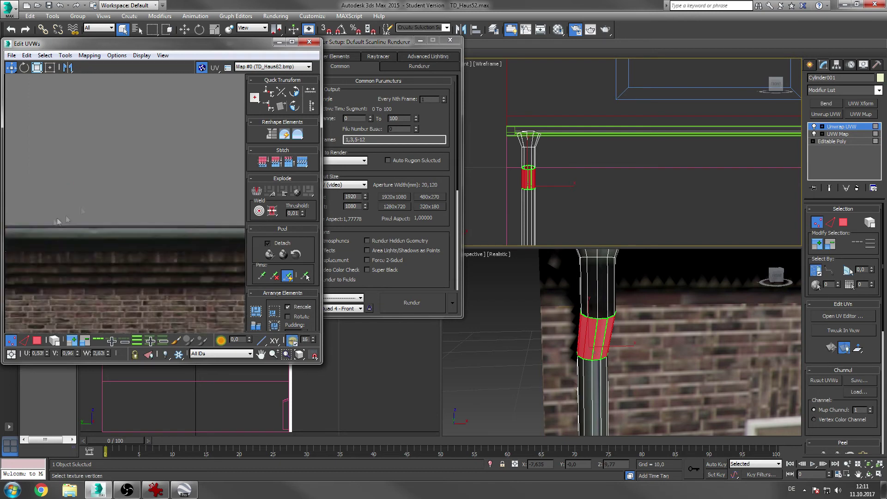
{"action": "left_click_drag", "start_coordinate": [191, 226], "coordinate": [187, 242]}
{"action": "right_click", "coordinate": [841, 165]}
{"action": "left_click", "coordinate": [786, 260]}
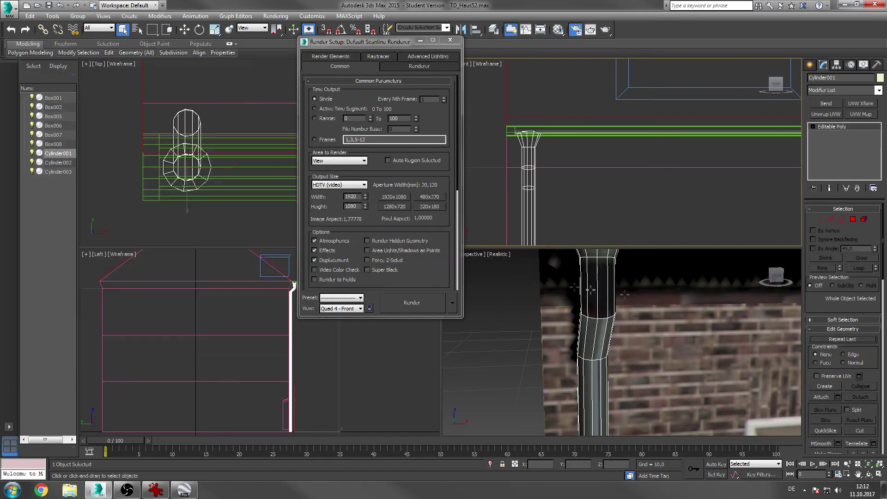
- Select the polygons of the downpipe's funnel and the pipe below it, and open them in the UV editor with Unwrap UVW
{"action": "middle_click_drag", "start_coordinate": [758, 277], "coordinate": [739, 302]}
{"action": "left_click", "coordinate": [853, 219]}
{"action": "left_click", "coordinate": [519, 257]}
{"action": "middle_click_drag", "start_coordinate": [519, 257], "coordinate": [511, 306]}
{"action": "left_click_drag", "start_coordinate": [510, 304], "coordinate": [610, 351]}
{"action": "left_click", "coordinate": [825, 114]}
{"action": "left_click", "coordinate": [842, 316]}
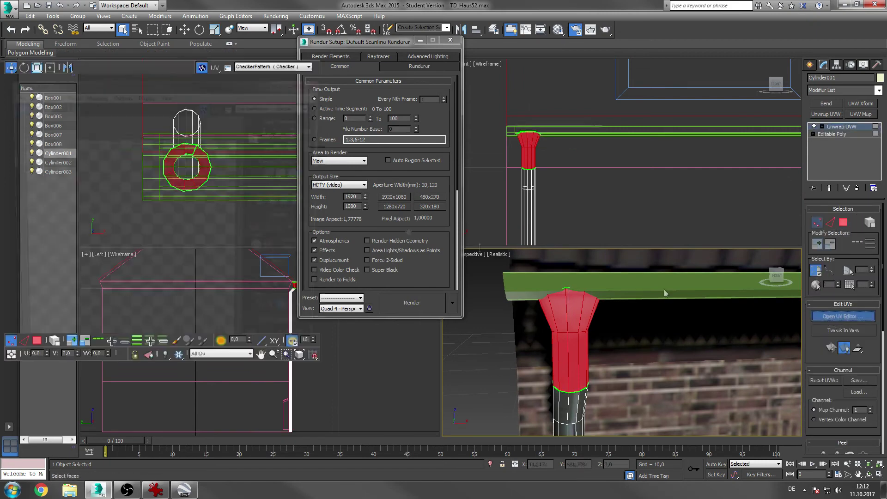
- Show the TD_Haus52.bmp facade photo behind the funnel's UVs
{"action": "scroll", "coordinate": [175, 200], "scroll_direction": "up", "scroll_amount": 3}
{"action": "scroll", "coordinate": [107, 207], "scroll_direction": "down", "scroll_amount": 8}
{"action": "scroll", "coordinate": [63, 204], "scroll_direction": "up", "scroll_amount": 6}
{"action": "scroll", "coordinate": [121, 210], "scroll_direction": "down", "scroll_amount": 1}
{"action": "left_click", "coordinate": [273, 67]}
{"action": "left_click", "coordinate": [272, 80]}
{"action": "scroll", "coordinate": [111, 203], "scroll_direction": "up", "scroll_amount": 2}
{"action": "scroll", "coordinate": [158, 165], "scroll_direction": "down", "scroll_amount": 2}
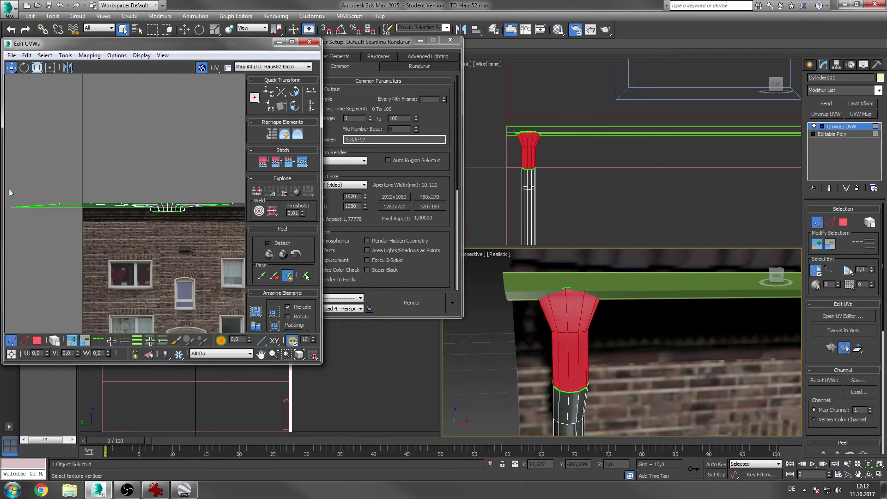
- Rotate the funnel's UVs from horizontal to upright and separate their vertex rows
{"action": "left_click", "coordinate": [24, 68]}
{"action": "left_click_drag", "start_coordinate": [122, 205], "coordinate": [123, 285]}
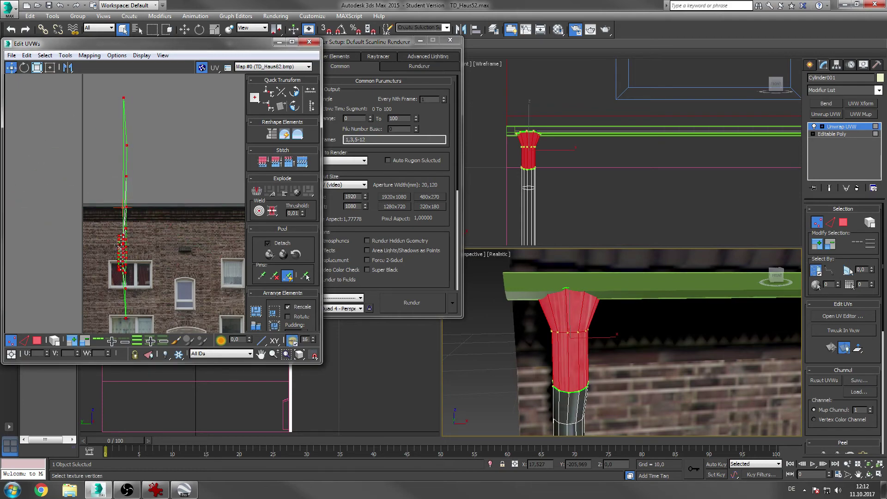
{"action": "scroll", "coordinate": [154, 193], "scroll_direction": "up", "scroll_amount": 5}
{"action": "scroll", "coordinate": [160, 192], "scroll_direction": "down", "scroll_amount": 4}
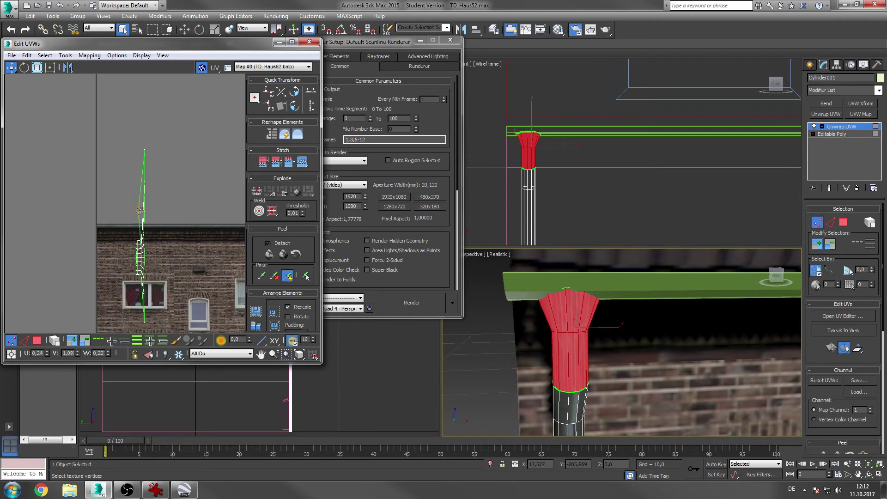
{"action": "left_click_drag", "start_coordinate": [157, 159], "coordinate": [157, 159]}
{"action": "scroll", "coordinate": [165, 201], "scroll_direction": "up", "scroll_amount": 4}
{"action": "scroll", "coordinate": [151, 161], "scroll_direction": "down", "scroll_amount": 4}
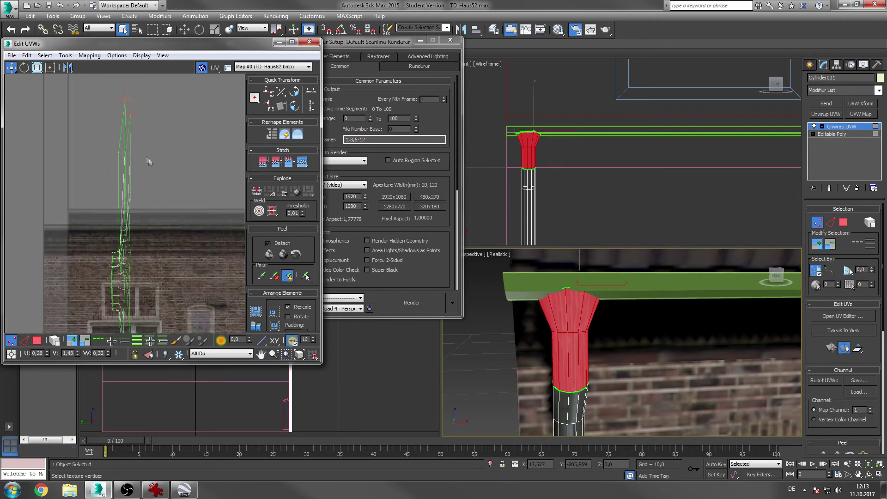
{"action": "left_click_drag", "start_coordinate": [176, 291], "coordinate": [176, 291]}
- Scale down the funnel's narrow vertex row and place it on the gutter band at the facade's left edge
{"action": "scroll", "coordinate": [165, 196], "scroll_direction": "up", "scroll_amount": 4}
{"action": "middle_click_drag", "start_coordinate": [164, 196], "coordinate": [206, 136]}
{"action": "left_click_drag", "start_coordinate": [113, 165], "coordinate": [147, 272]}
{"action": "left_click_drag", "start_coordinate": [144, 233], "coordinate": [58, 217]}
{"action": "left_click", "coordinate": [37, 68]}
{"action": "left_click", "coordinate": [11, 67]}
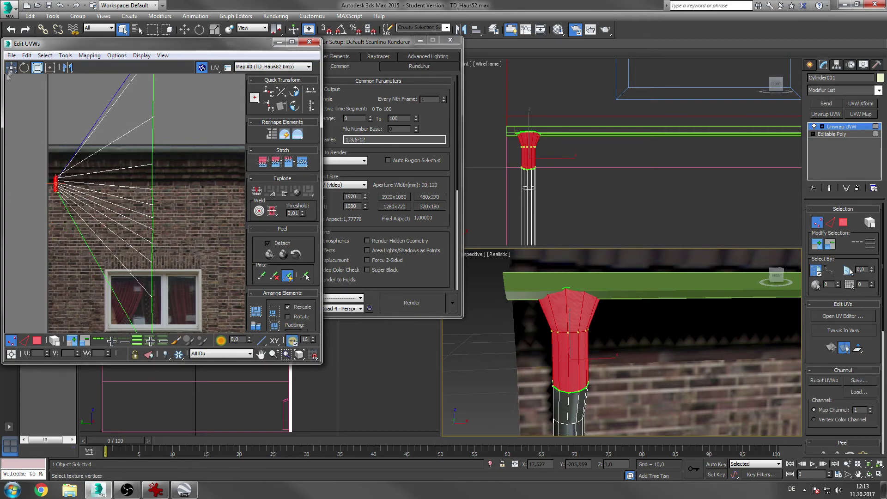
{"action": "scroll", "coordinate": [38, 154], "scroll_direction": "up", "scroll_amount": 5}
{"action": "left_click_drag", "start_coordinate": [127, 283], "coordinate": [93, 184]}
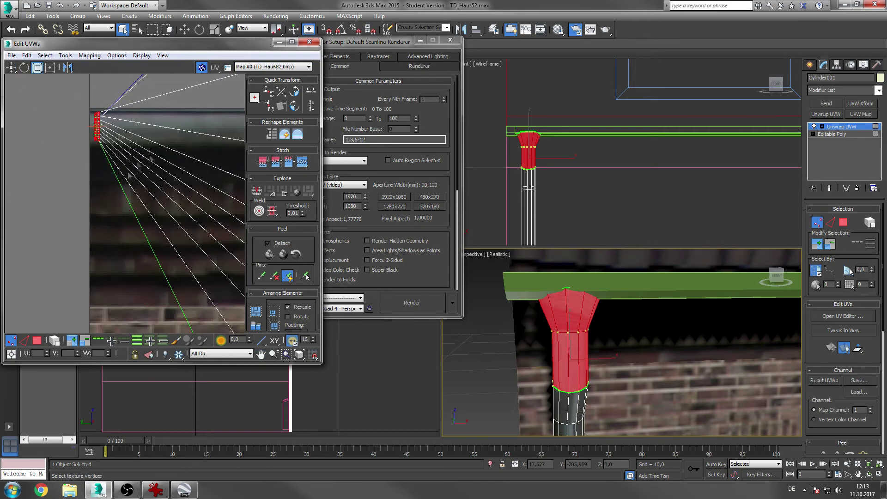
- Scale the funnel's long vertical vertex row down and move it up into the gutter band
{"action": "scroll", "coordinate": [94, 187], "scroll_direction": "down", "scroll_amount": 8}
{"action": "left_click_drag", "start_coordinate": [115, 122], "coordinate": [130, 201]}
{"action": "scroll", "coordinate": [155, 203], "scroll_direction": "up", "scroll_amount": 3}
{"action": "scroll", "coordinate": [96, 161], "scroll_direction": "up", "scroll_amount": 4}
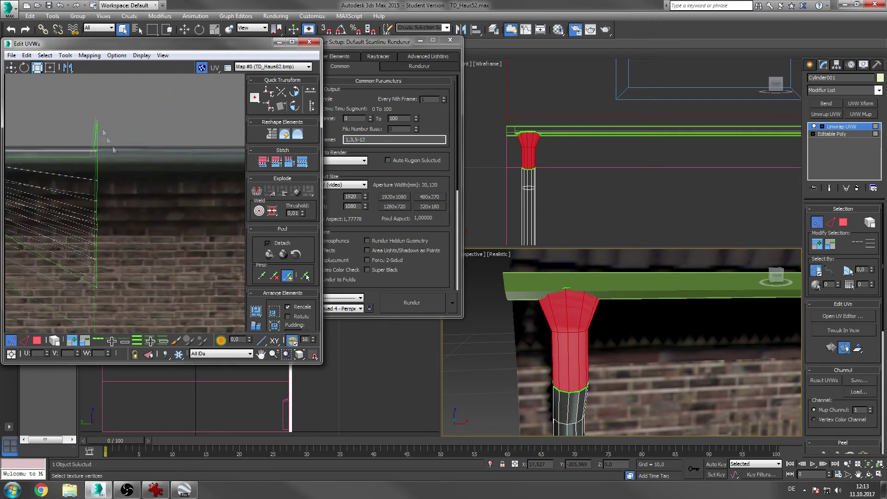
{"action": "left_click", "coordinate": [97, 151]}
{"action": "left_click", "coordinate": [11, 67]}
{"action": "left_click_drag", "start_coordinate": [96, 150], "coordinate": [118, 298]}
{"action": "key", "text": "r"}
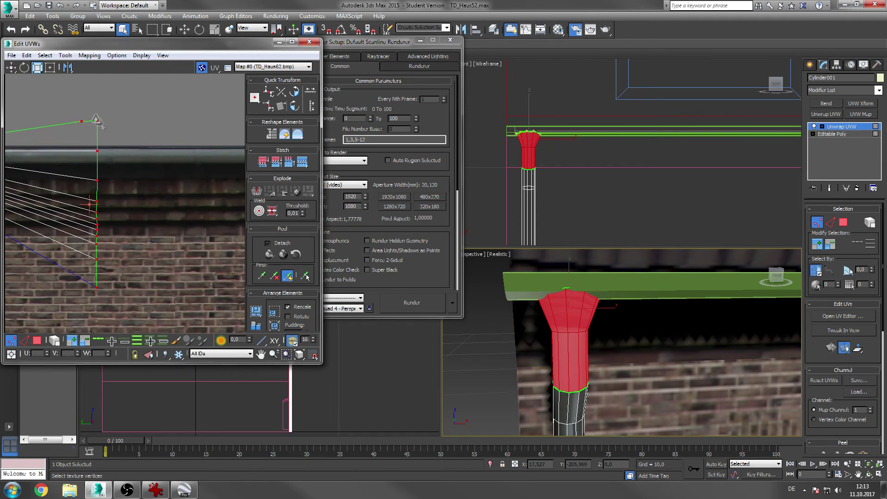
{"action": "left_click_drag", "start_coordinate": [96, 120], "coordinate": [146, 314]}
{"action": "left_click", "coordinate": [11, 67]}
{"action": "left_click_drag", "start_coordinate": [89, 204], "coordinate": [89, 155]}
- Shift the far end row of the funnel's UV vertices horizontally within the gutter band
{"action": "middle_click_drag", "start_coordinate": [33, 180], "coordinate": [144, 200]}
{"action": "scroll", "coordinate": [37, 160], "scroll_direction": "up", "scroll_amount": 5}
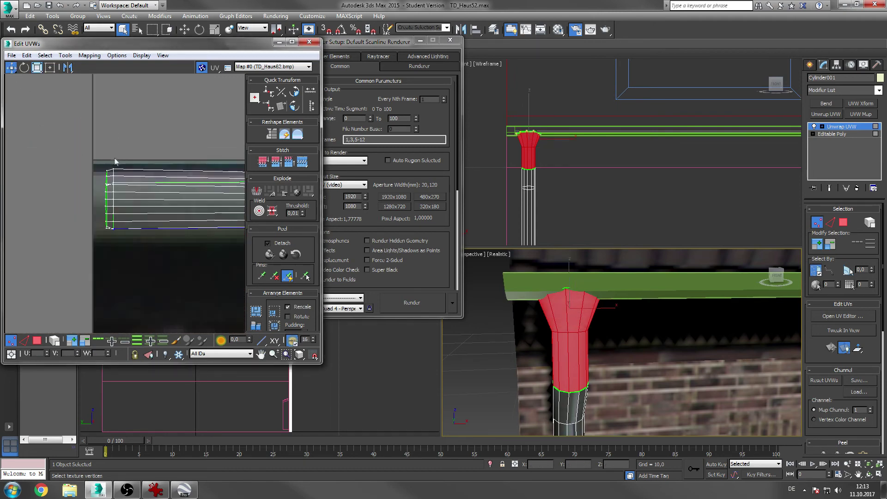
{"action": "scroll", "coordinate": [111, 249], "scroll_direction": "down", "scroll_amount": 7}
{"action": "left_click_drag", "start_coordinate": [228, 244], "coordinate": [146, 243]}
{"action": "scroll", "coordinate": [181, 237], "scroll_direction": "up", "scroll_amount": 4}
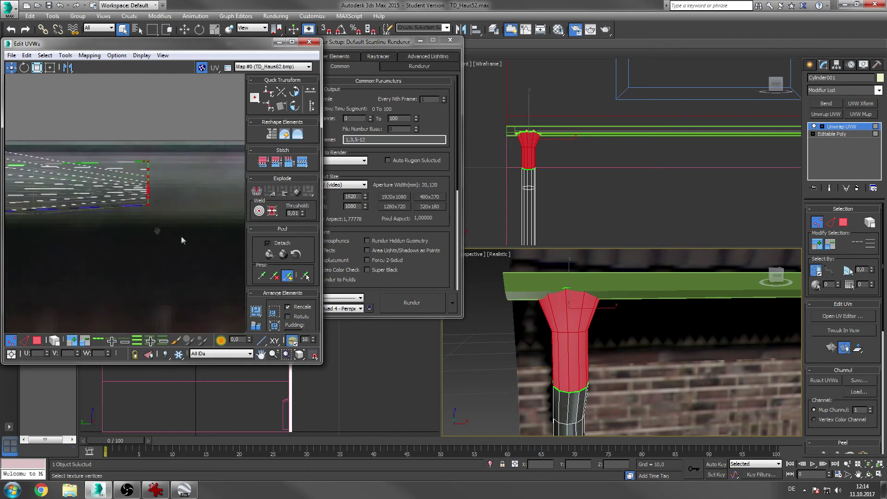
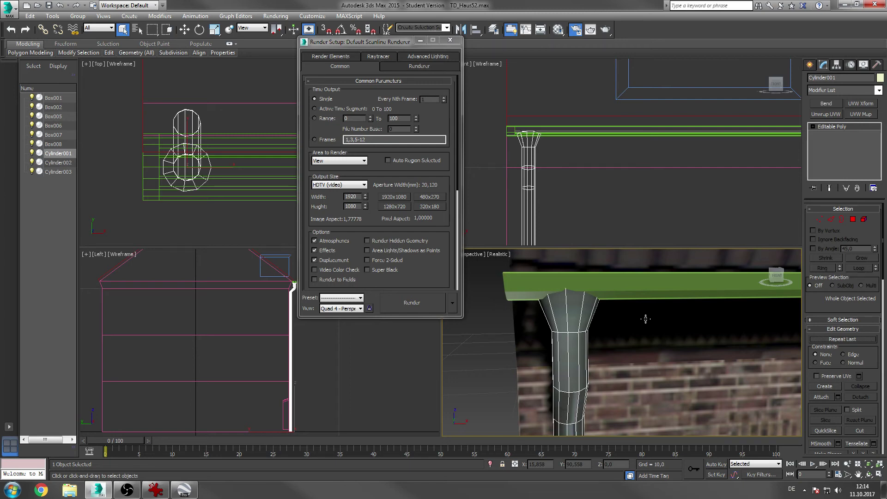
- Close the render settings and move the downpipe to an absolute world X position of -7,3
{"action": "middle_click_drag", "start_coordinate": [644, 319], "coordinate": [675, 326], "text": "alt"}
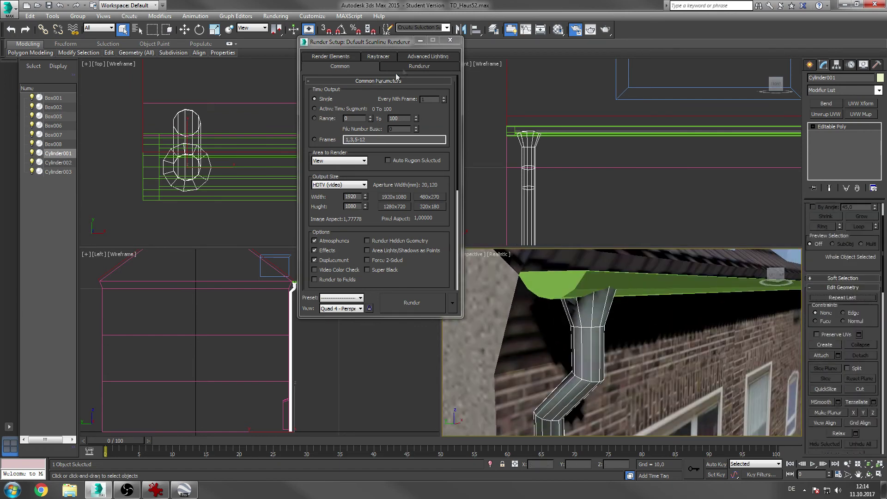
{"action": "left_click", "coordinate": [451, 42]}
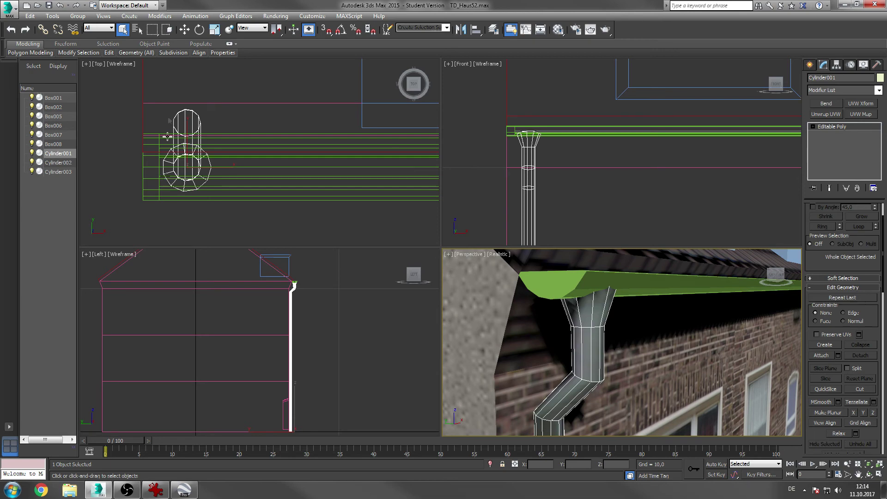
{"action": "right_click", "coordinate": [189, 30]}
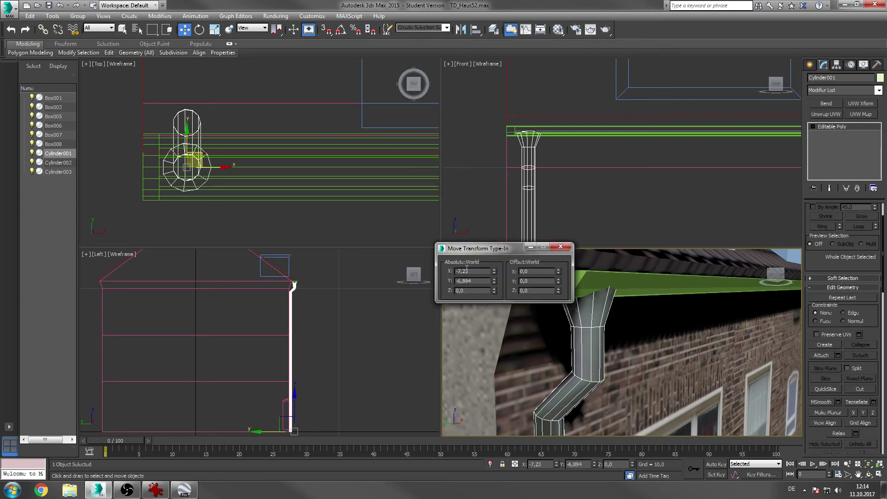
{"action": "key", "text": "Return"}
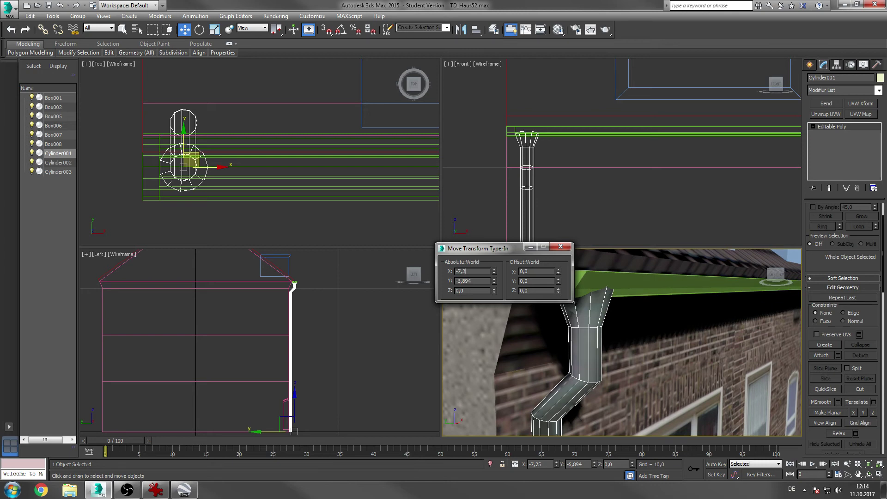
{"action": "type", "text": "-7,3"}
{"action": "key", "text": "Return"}
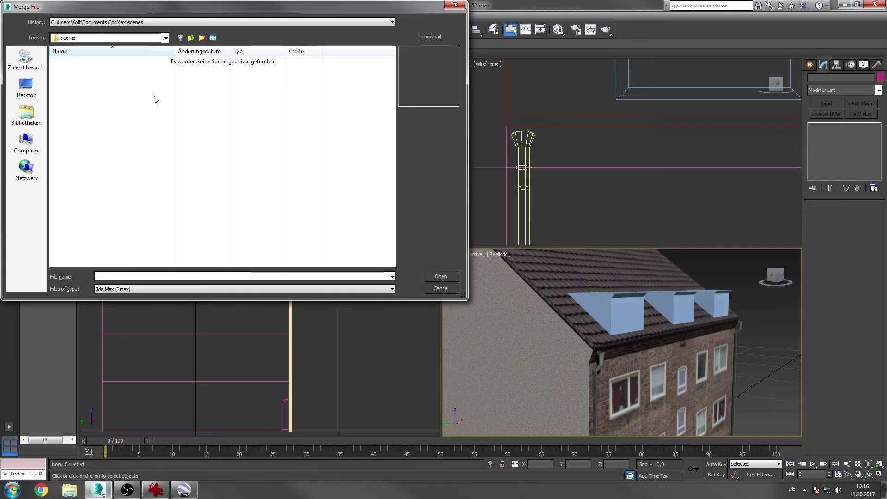
- Merge Box005 from regenrinne.max on drive D into the scene, using the scene material for the duplicate name
{"action": "left_click", "coordinate": [32, 143]}
{"action": "double_click", "coordinate": [181, 82]}
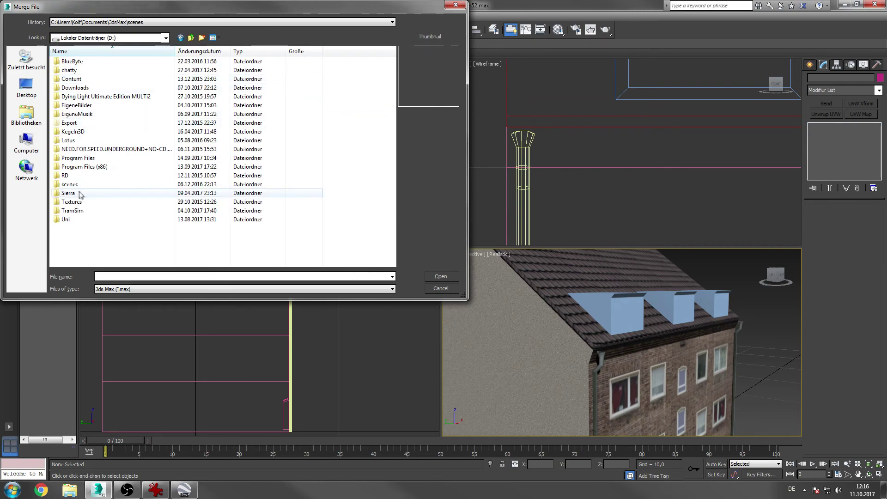
{"action": "left_click", "coordinate": [379, 175]}
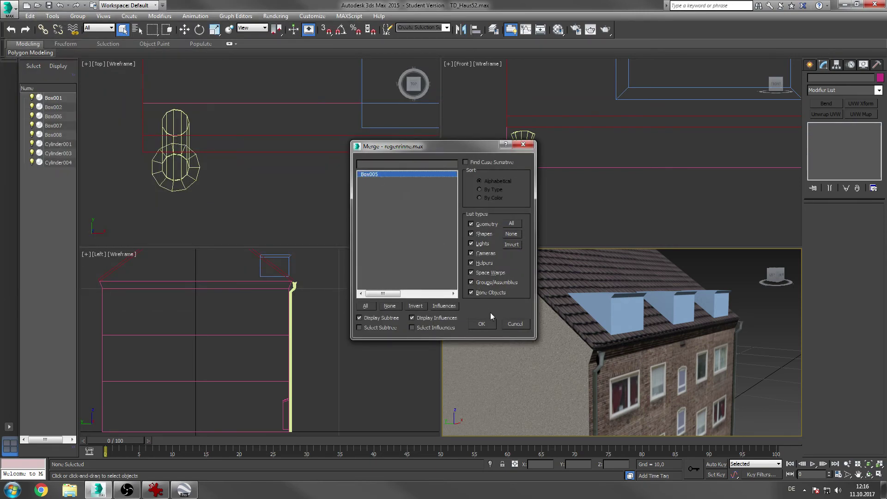
{"action": "left_click", "coordinate": [481, 322]}
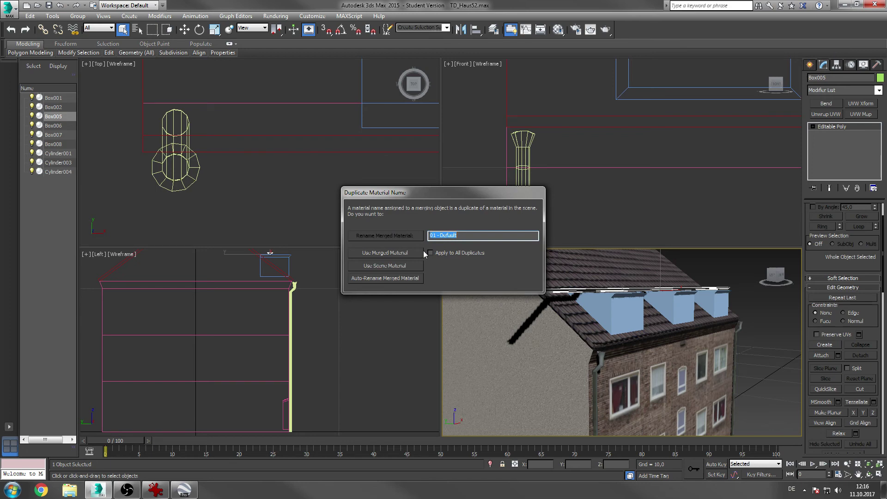
{"action": "left_click", "coordinate": [380, 266]}
{"action": "scroll", "coordinate": [514, 280], "scroll_direction": "up", "scroll_amount": 5}
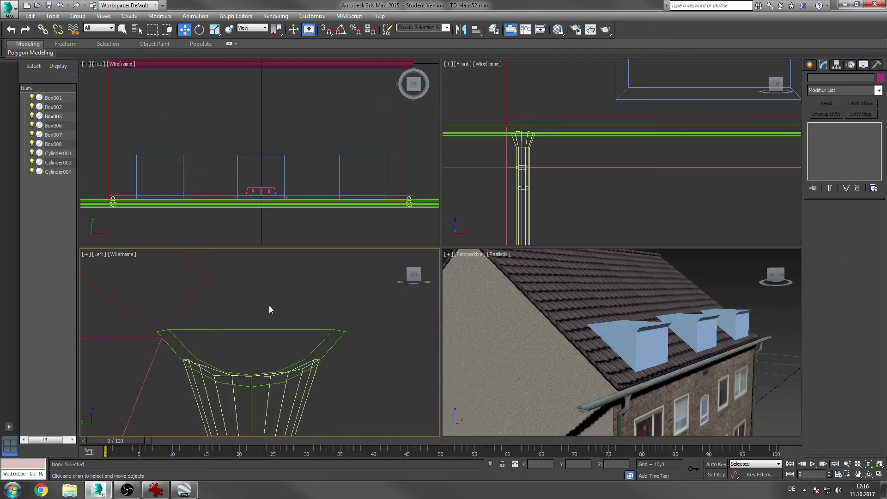
- Move the merged gutter's far end vertices horizontally so its length matches the edge of the house roof
{"action": "middle_click_drag", "start_coordinate": [274, 87], "coordinate": [325, 84]}
{"action": "left_click", "coordinate": [228, 201]}
{"action": "key", "text": "1"}
{"action": "left_click_drag", "start_coordinate": [138, 213], "coordinate": [193, 200]}
{"action": "middle_click_drag", "start_coordinate": [416, 193], "coordinate": [241, 184]}
{"action": "scroll", "coordinate": [241, 184], "scroll_direction": "up", "scroll_amount": 1}
{"action": "left_click_drag", "start_coordinate": [348, 178], "coordinate": [375, 210]}
{"action": "left_click_drag", "start_coordinate": [396, 195], "coordinate": [334, 196]}
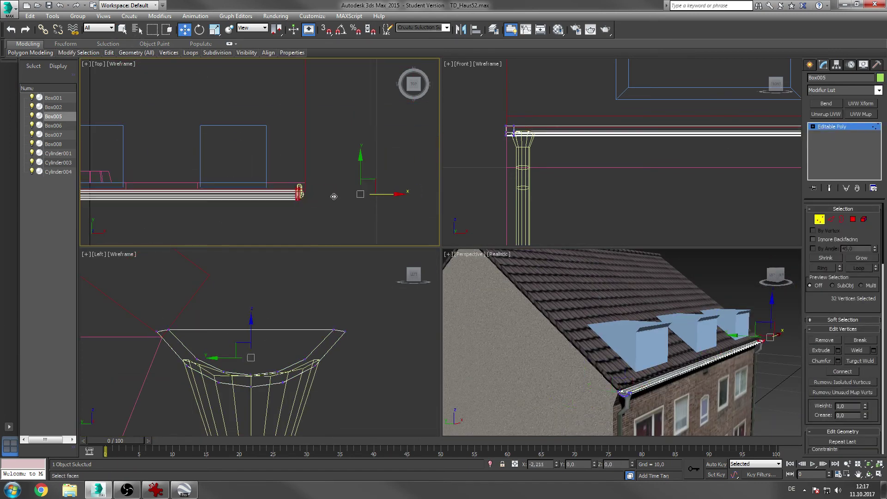
- Unwrap the gutter's polygons, fit their UVs into the facade bitmap's gutter band, and collapse the modifier
{"action": "left_click", "coordinate": [614, 299]}
{"action": "scroll", "coordinate": [614, 299], "scroll_direction": "up", "scroll_amount": 3}
{"action": "key", "text": "4"}
{"action": "left_click", "coordinate": [628, 375]}
{"action": "middle_click_drag", "start_coordinate": [628, 375], "coordinate": [657, 320], "text": "alt"}
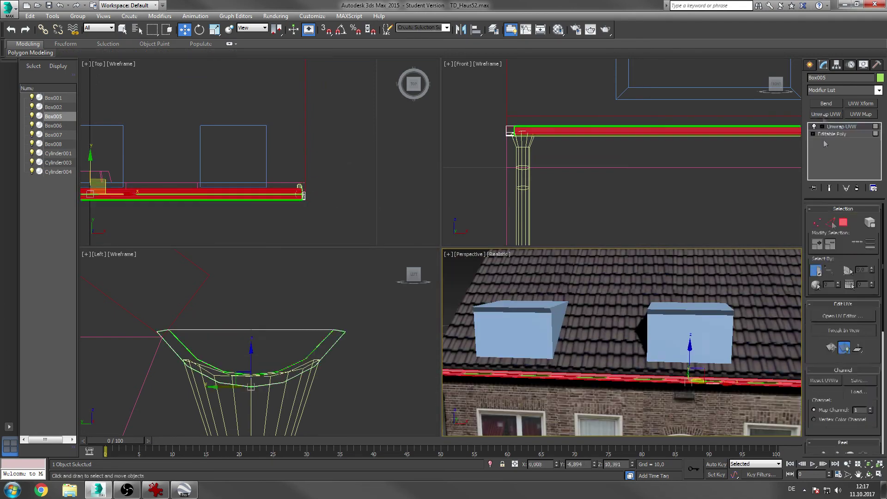
{"action": "left_click", "coordinate": [837, 316]}
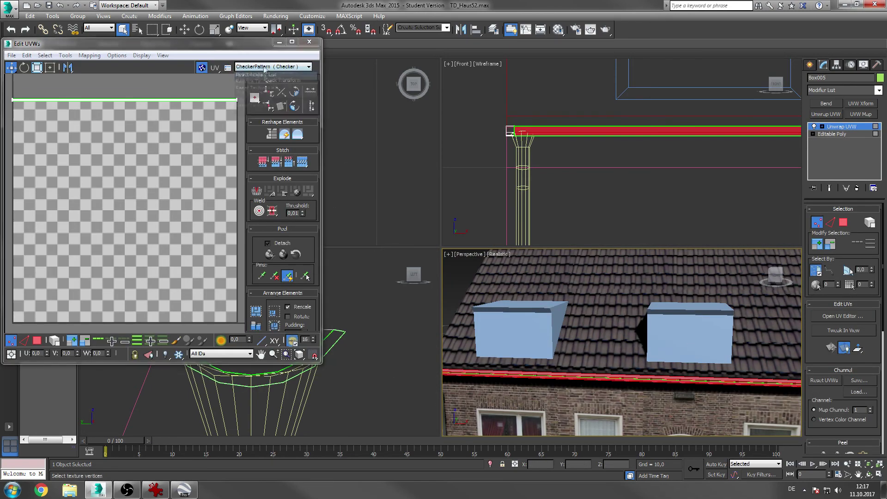
{"action": "scroll", "coordinate": [165, 190], "scroll_direction": "up", "scroll_amount": 5}
{"action": "left_click", "coordinate": [284, 68]}
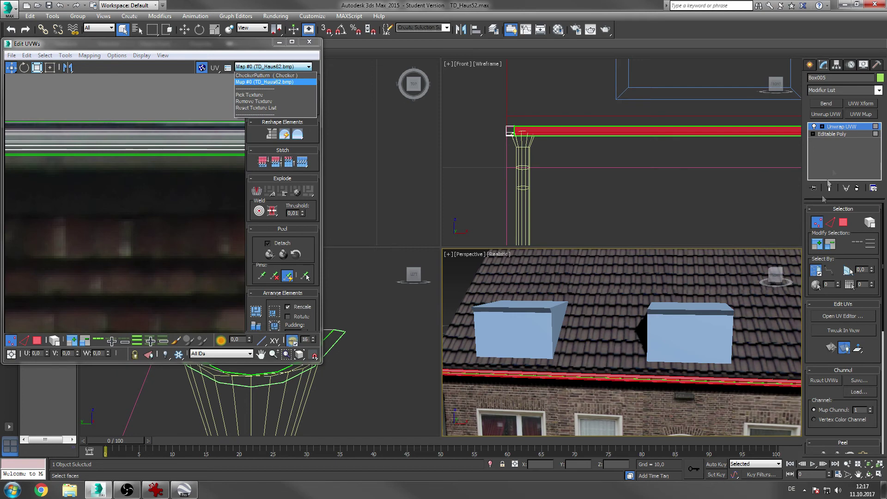
{"action": "right_click", "coordinate": [818, 157]}
{"action": "right_click", "coordinate": [826, 126]}
{"action": "left_click", "coordinate": [790, 222]}
- Select the five front polygons of the first dormer and apply the facade material to them
{"action": "middle_click_drag", "start_coordinate": [604, 311], "coordinate": [666, 347]}
{"action": "left_click", "coordinate": [670, 323]}
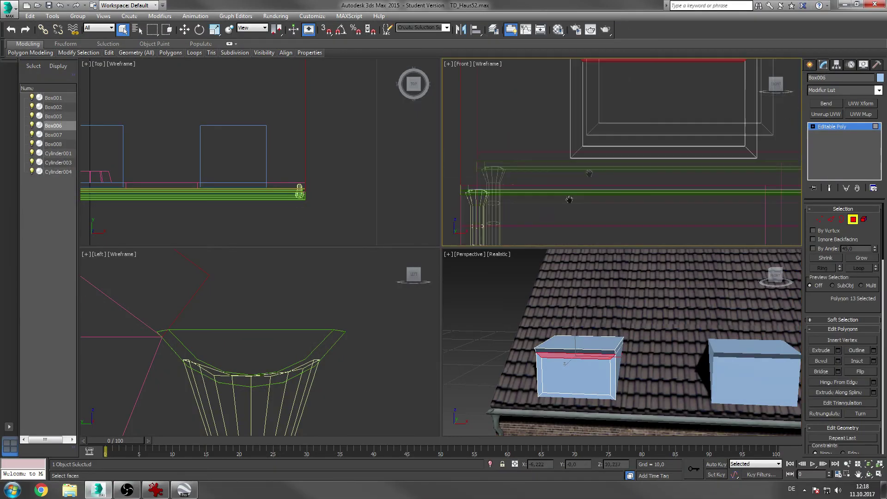
{"action": "left_click", "coordinate": [651, 195], "text": "ctrl"}
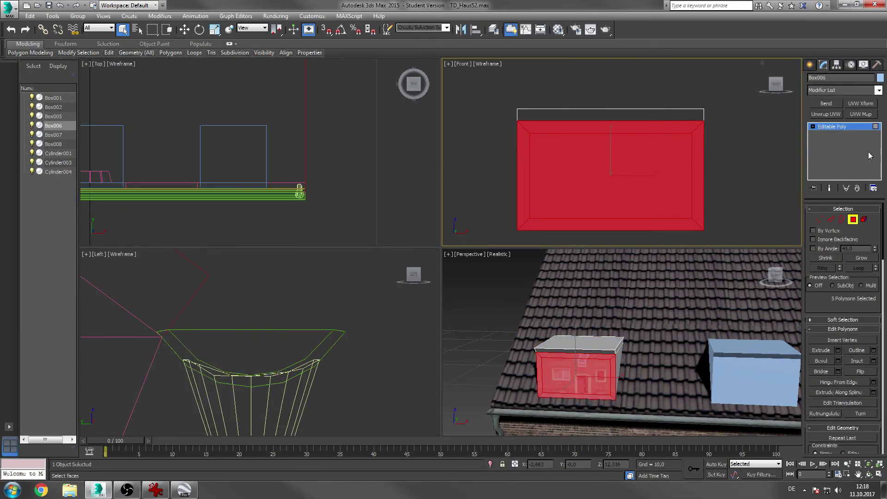
- Unwrap the dormer's inner window panel and move its four UV corners onto the facade photo's curtained upper window
{"action": "left_click", "coordinate": [826, 113]}
{"action": "left_click", "coordinate": [839, 316]}
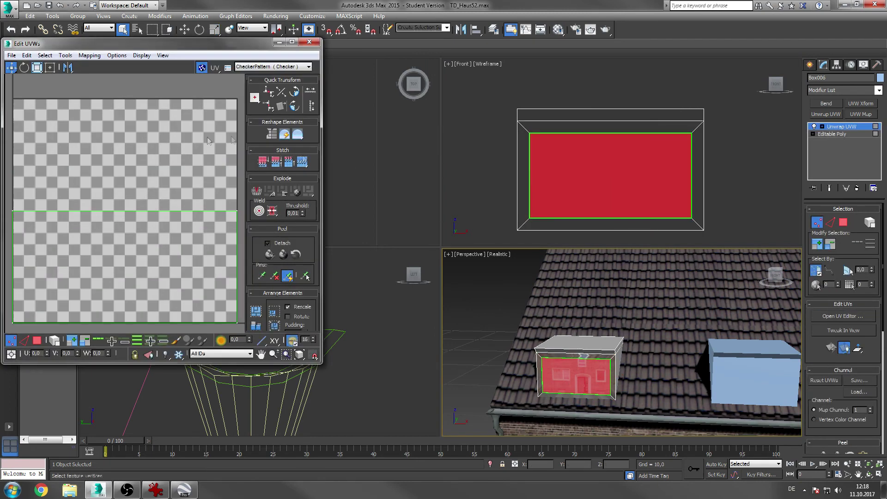
{"action": "left_click_drag", "start_coordinate": [13, 212], "coordinate": [51, 175]}
{"action": "left_click_drag", "start_coordinate": [237, 211], "coordinate": [78, 176]}
{"action": "left_click_drag", "start_coordinate": [238, 323], "coordinate": [79, 205]}
{"action": "left_click_drag", "start_coordinate": [13, 323], "coordinate": [54, 196]}
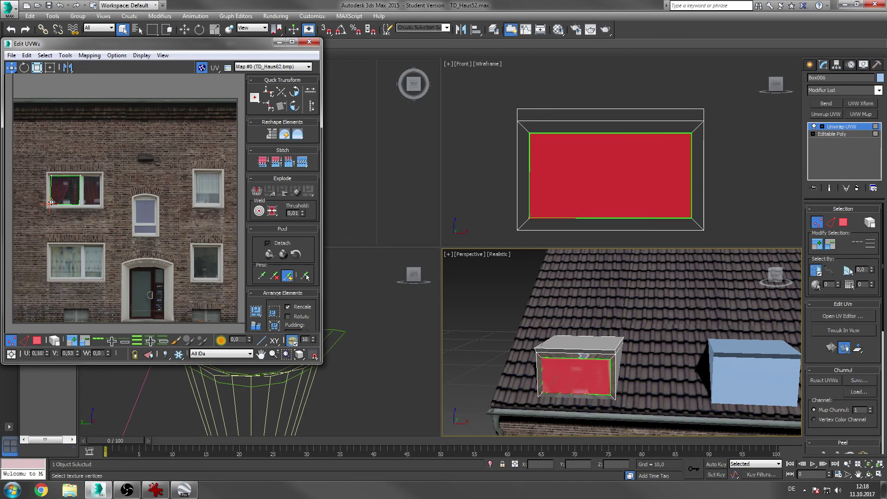
- Fine-tune the panel's UV corners to the window pane's edges, collapse the Unwrap UVW modifier, and return to polygon editing
{"action": "scroll", "coordinate": [45, 187], "scroll_direction": "up", "scroll_amount": 5}
{"action": "left_click_drag", "start_coordinate": [89, 233], "coordinate": [68, 277]}
{"action": "left_click_drag", "start_coordinate": [75, 138], "coordinate": [69, 140]}
{"action": "left_click_drag", "start_coordinate": [216, 137], "coordinate": [210, 142]}
{"action": "right_click", "coordinate": [842, 139]}
{"action": "left_click", "coordinate": [813, 240]}
{"action": "key", "text": "Return"}
{"action": "left_click", "coordinate": [853, 220]}
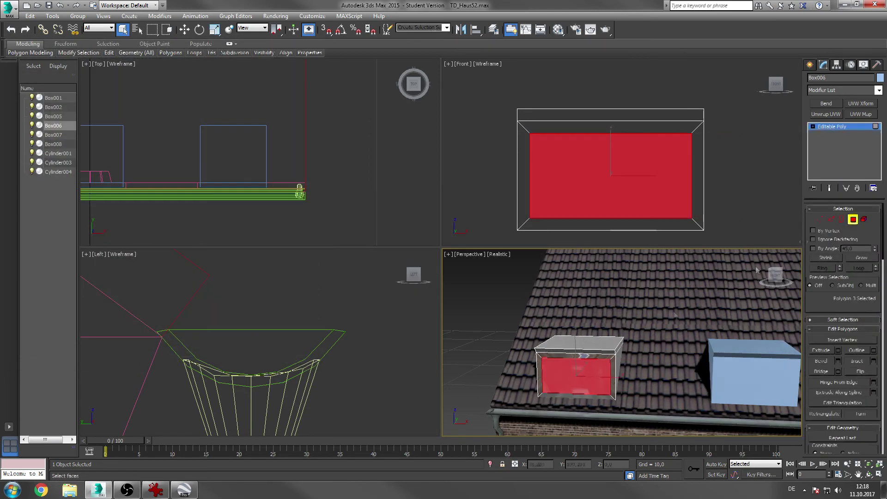
- Select the four frame polygons around the dormer window and apply a box UVW Map to them
{"action": "left_click", "coordinate": [573, 128]}
{"action": "left_click", "coordinate": [524, 162], "text": "ctrl"}
{"action": "left_click", "coordinate": [582, 224], "text": "ctrl"}
{"action": "left_click", "coordinate": [697, 185], "text": "ctrl"}
{"action": "left_click", "coordinate": [860, 114]}
- Unwrap the frame polygons, scale their UVs down vertically, and display the facade bitmap behind them
{"action": "left_click", "coordinate": [826, 114]}
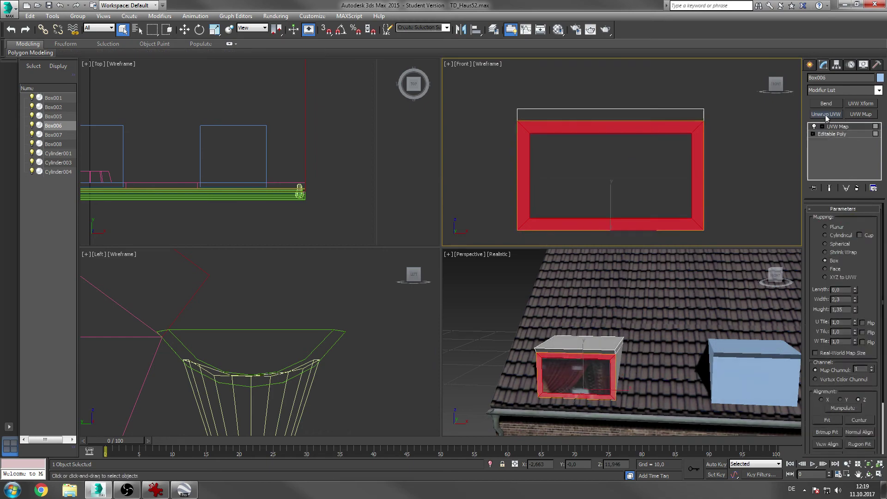
{"action": "left_click", "coordinate": [843, 316]}
{"action": "left_click", "coordinate": [37, 67]}
{"action": "left_click_drag", "start_coordinate": [27, 123], "coordinate": [28, 199]}
{"action": "left_click", "coordinate": [273, 67]}
{"action": "left_click", "coordinate": [273, 82]}
{"action": "scroll", "coordinate": [138, 216], "scroll_direction": "up", "scroll_amount": 2}
- Move the frame UVs up into the dark tile band below the photo's gutter and collapse the modifiers
{"action": "middle_click_drag", "start_coordinate": [138, 216], "coordinate": [154, 256]}
{"action": "middle_click_drag", "start_coordinate": [87, 147], "coordinate": [105, 172]}
{"action": "key", "text": "w"}
{"action": "left_click_drag", "start_coordinate": [118, 241], "coordinate": [105, 113]}
{"action": "scroll", "coordinate": [161, 109], "scroll_direction": "up", "scroll_amount": 2}
{"action": "middle_click_drag", "start_coordinate": [161, 109], "coordinate": [170, 183]}
{"action": "right_click", "coordinate": [842, 129]}
{"action": "left_click", "coordinate": [837, 141]}
{"action": "right_click", "coordinate": [832, 151]}
{"action": "left_click", "coordinate": [814, 256]}
{"action": "left_click", "coordinate": [444, 277]}
- Unwrap the upper and lower frame polygons of the dormer and display the facade bitmap in the UV editor
{"action": "left_click", "coordinate": [853, 219]}
{"action": "left_click", "coordinate": [571, 356]}
{"action": "left_click", "coordinate": [563, 396], "text": "ctrl"}
{"action": "left_click", "coordinate": [826, 115]}
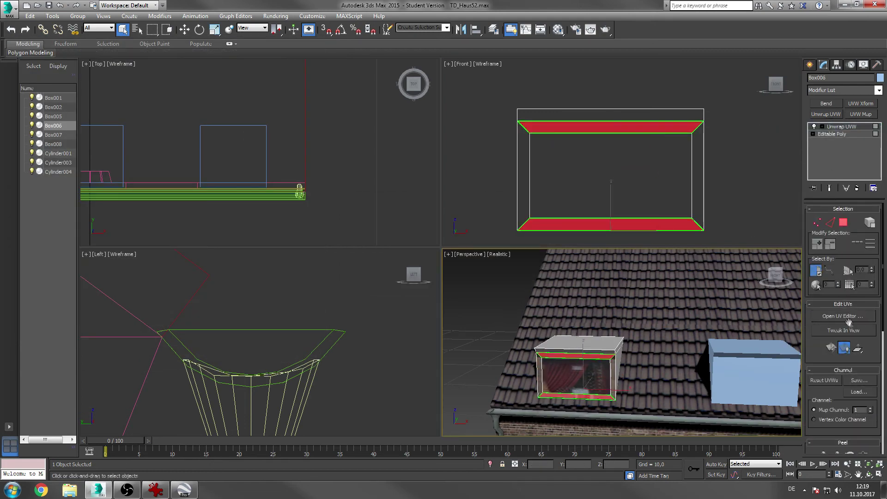
{"action": "left_click", "coordinate": [839, 316]}
{"action": "left_click", "coordinate": [272, 66]}
{"action": "left_click", "coordinate": [273, 80]}
- Move the lower frame strip's UVs up, scale both strips vertically to the dark tile band, and collapse the modifier
{"action": "left_click_drag", "start_coordinate": [241, 286], "coordinate": [8, 328]}
{"action": "left_click_drag", "start_coordinate": [28, 299], "coordinate": [28, 100]}
{"action": "left_click", "coordinate": [37, 67]}
{"action": "left_click_drag", "start_coordinate": [125, 112], "coordinate": [125, 141]}
{"action": "right_click", "coordinate": [832, 148]}
{"action": "left_click", "coordinate": [814, 254]}
{"action": "left_click", "coordinate": [487, 272]}
{"action": "left_click", "coordinate": [488, 273]}
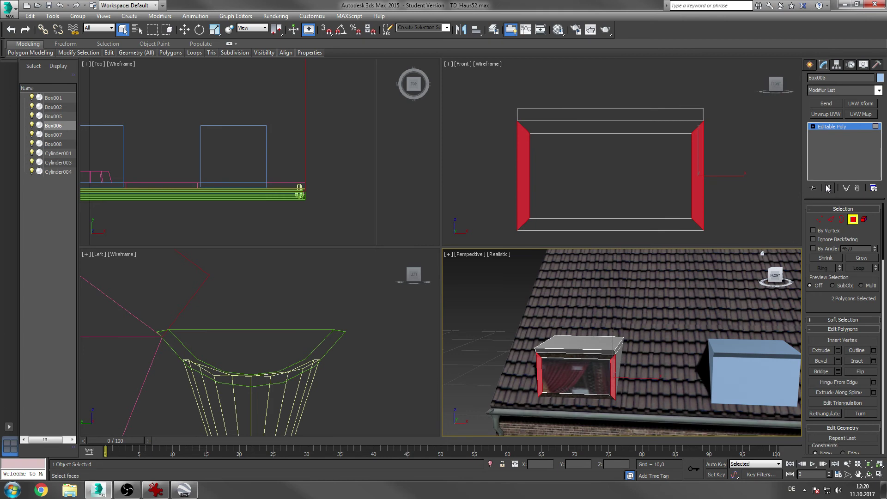
- Unwrap the two vertical frame polygons and rotate their UV strips to lie horizontally
{"action": "left_click", "coordinate": [825, 114]}
{"action": "left_click", "coordinate": [841, 316]}
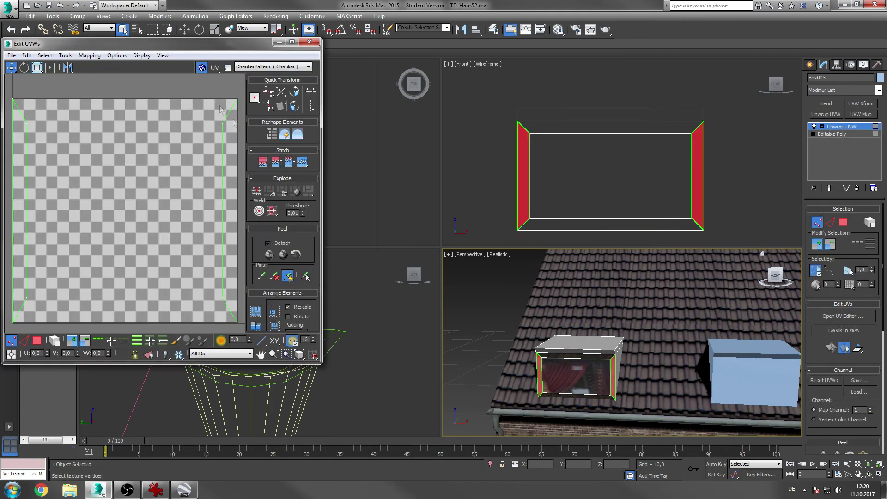
{"action": "left_click_drag", "start_coordinate": [54, 172], "coordinate": [132, 200]}
{"action": "left_click_drag", "start_coordinate": [361, 201], "coordinate": [331, 201]}
{"action": "scroll", "coordinate": [113, 239], "scroll_direction": "down", "scroll_amount": 4}
{"action": "left_click_drag", "start_coordinate": [111, 238], "coordinate": [224, 215]}
{"action": "left_click_drag", "start_coordinate": [207, 229], "coordinate": [160, 186]}
- Fit the vertical frame polygons' UV strips into the facade bitmap's dark tile band and collapse the modifier
{"action": "scroll", "coordinate": [155, 170], "scroll_direction": "up", "scroll_amount": 4}
{"action": "left_click", "coordinate": [273, 66]}
{"action": "left_click", "coordinate": [257, 82]}
{"action": "scroll", "coordinate": [178, 199], "scroll_direction": "up", "scroll_amount": 4}
{"action": "left_click_drag", "start_coordinate": [154, 229], "coordinate": [149, 229]}
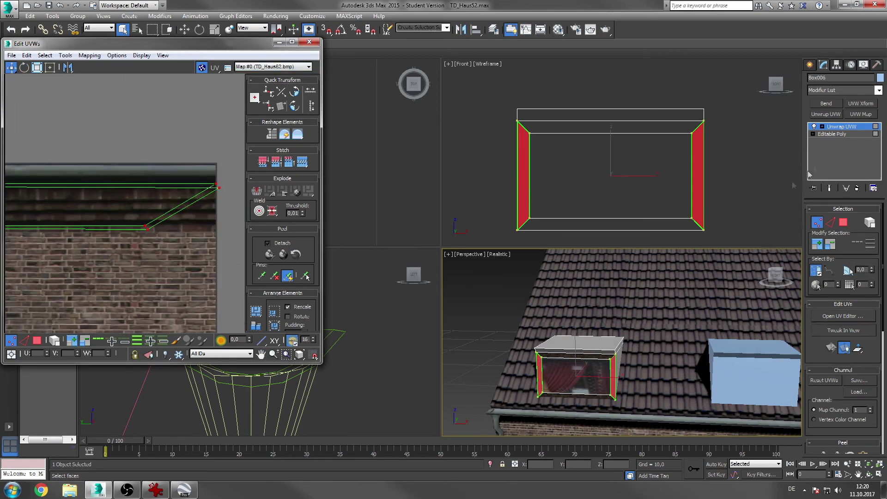
{"action": "right_click", "coordinate": [835, 158]}
{"action": "left_click", "coordinate": [793, 233]}
{"action": "middle_click_drag", "start_coordinate": [614, 355], "coordinate": [634, 338], "text": "alt"}
{"action": "scroll", "coordinate": [633, 338], "scroll_direction": "up", "scroll_amount": 5}
{"action": "middle_click_drag", "start_coordinate": [647, 296], "coordinate": [684, 278]}
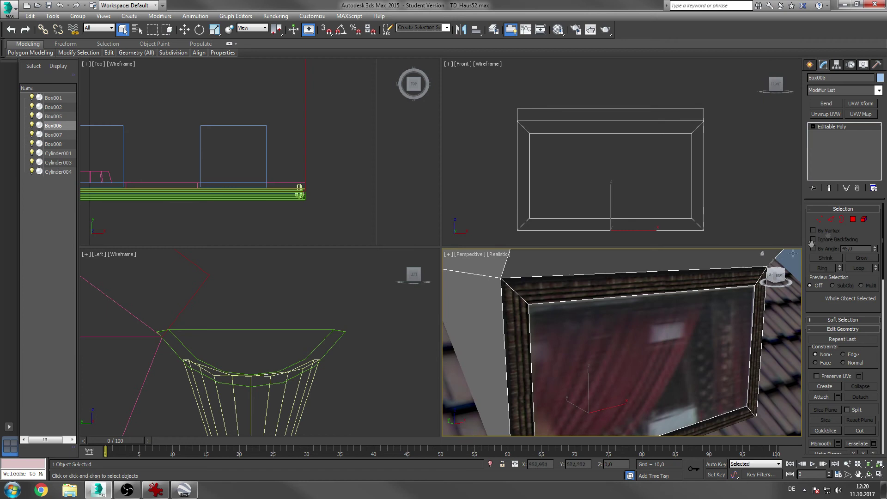
- Select both side walls of the dormer and assign the plaster material to them
{"action": "key", "text": "4"}
{"action": "scroll", "coordinate": [647, 319], "scroll_direction": "down", "scroll_amount": 5}
{"action": "left_click", "coordinate": [618, 352]}
{"action": "middle_click_drag", "start_coordinate": [666, 356], "coordinate": [640, 361], "text": "alt"}
{"action": "left_click", "coordinate": [643, 360], "text": "ctrl"}
{"action": "left_click", "coordinate": [558, 30]}
{"action": "left_click", "coordinate": [188, 93]}
{"action": "left_click", "coordinate": [147, 183]}
{"action": "left_click", "coordinate": [278, 47]}
- Apply a UVW Map with box mapping to the dormer's side walls and collapse it
{"action": "scroll", "coordinate": [634, 356], "scroll_direction": "up", "scroll_amount": 5}
{"action": "left_click", "coordinate": [857, 114]}
{"action": "left_click", "coordinate": [825, 260]}
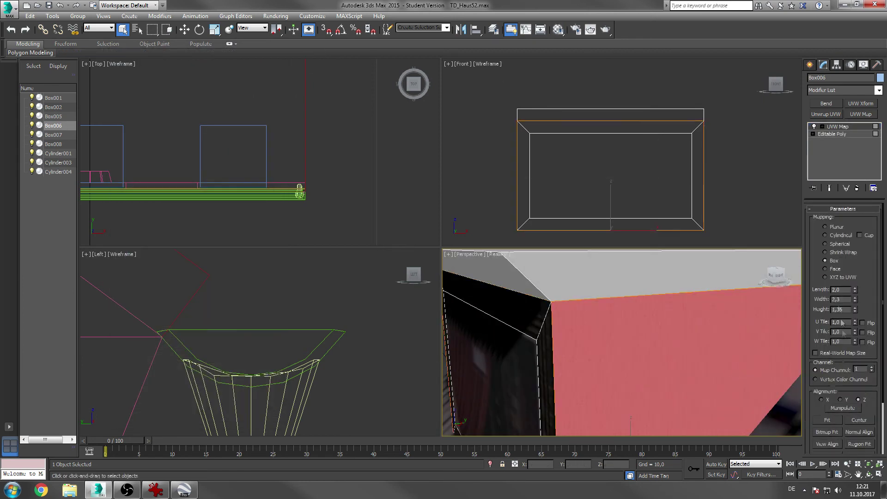
{"action": "right_click", "coordinate": [836, 153]}
{"action": "left_click", "coordinate": [813, 249]}
{"action": "left_click", "coordinate": [486, 272]}
- Select the dormer's roof polygons, including its edge strips, and assign the roof tile material to them
{"action": "middle_click_drag", "start_coordinate": [614, 330], "coordinate": [703, 335], "text": "alt"}
{"action": "key", "text": "4"}
{"action": "left_click", "coordinate": [713, 363]}
{"action": "left_click_drag", "start_coordinate": [509, 96], "coordinate": [737, 121]}
{"action": "middle_click_drag", "start_coordinate": [490, 384], "coordinate": [556, 357], "text": "alt"}
{"action": "left_click_drag", "start_coordinate": [506, 95], "coordinate": [731, 121]}
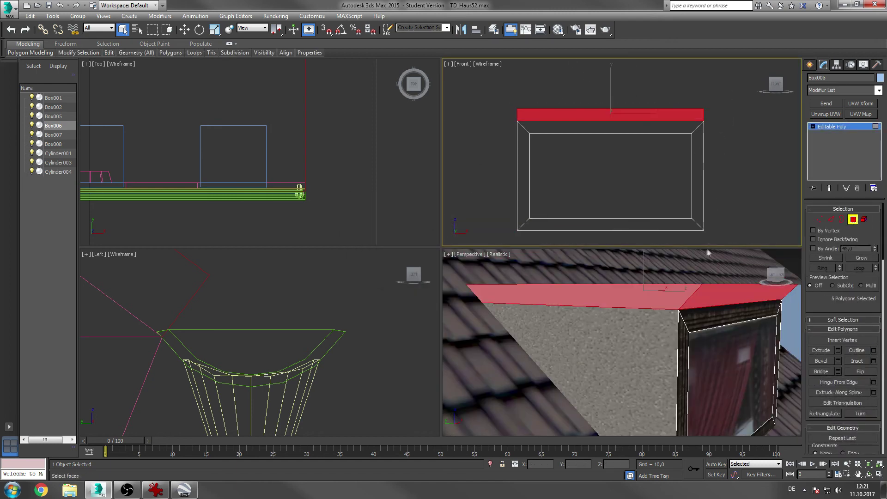
{"action": "key", "text": "m"}
{"action": "left_click", "coordinate": [149, 180]}
{"action": "left_click", "coordinate": [278, 51]}
- Apply face UVW mapping to the dormer's top roof polygon with U and V tiling of 0,5
{"action": "middle_click_drag", "start_coordinate": [637, 286], "coordinate": [572, 311], "text": "alt"}
{"action": "left_click", "coordinate": [573, 311]}
{"action": "left_click", "coordinate": [861, 114]}
{"action": "left_click", "coordinate": [825, 269]}
{"action": "key", "text": "Tab"}
{"action": "type", "text": "0,5"}
{"action": "key", "text": "Return"}
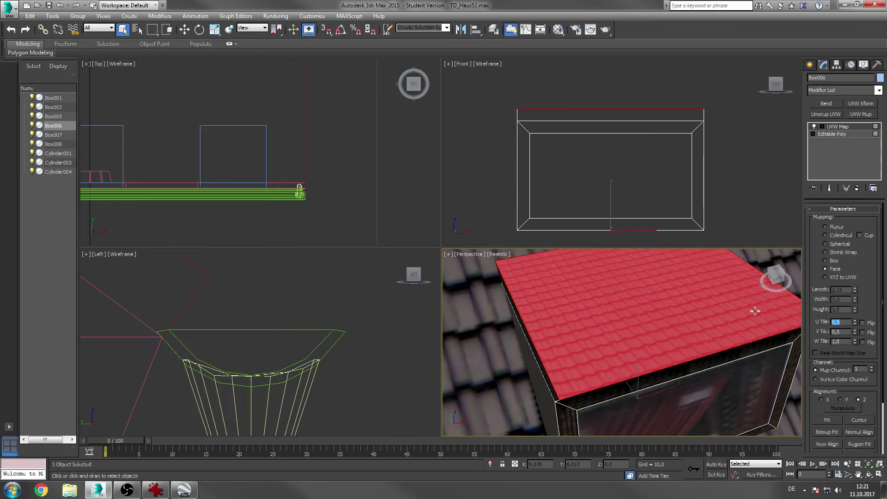
{"action": "left_click", "coordinate": [857, 188]}
{"action": "left_click", "coordinate": [853, 219]}
{"action": "middle_click_drag", "start_coordinate": [615, 319], "coordinate": [668, 329], "text": "alt"}
{"action": "scroll", "coordinate": [744, 347], "scroll_direction": "down", "scroll_amount": 3}
{"action": "middle_click_drag", "start_coordinate": [788, 325], "coordinate": [657, 357], "text": "alt"}
{"action": "left_click", "coordinate": [852, 221]}
{"action": "left_click", "coordinate": [851, 221]}
{"action": "right_click", "coordinate": [567, 115]}
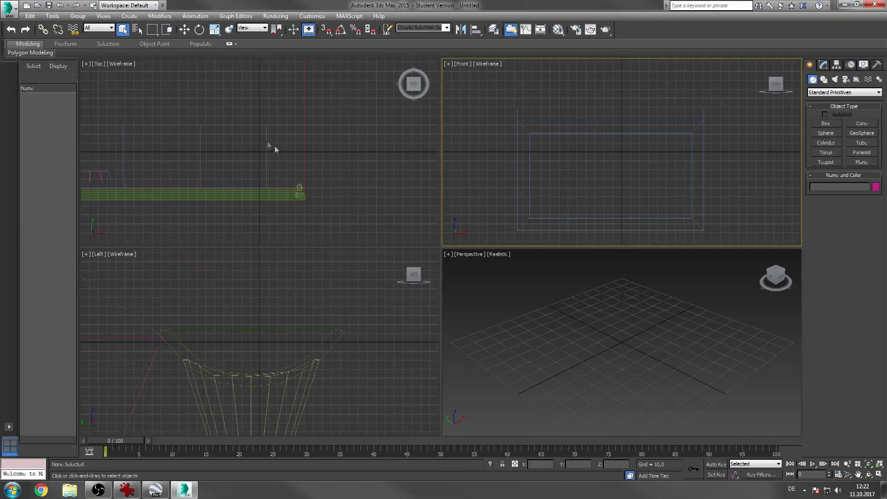
- Delete the dormer's hidden polygons that lie inside the house roof
{"action": "middle_click_drag", "start_coordinate": [679, 345], "coordinate": [663, 309], "text": "alt"}
{"action": "left_click", "coordinate": [663, 309]}
{"action": "left_click", "coordinate": [659, 275]}
{"action": "key", "text": "Delete"}
{"action": "left_click", "coordinate": [646, 305]}
{"action": "key", "text": "Delete"}
{"action": "left_click", "coordinate": [614, 342]}
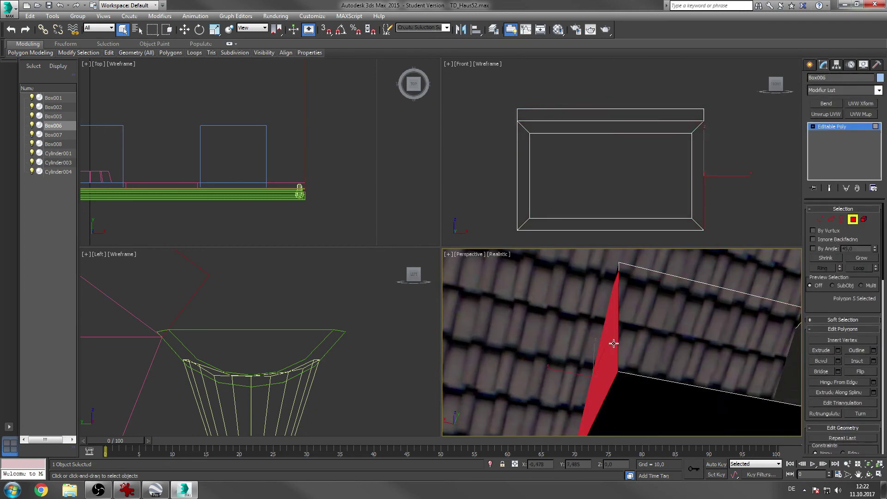
{"action": "left_click", "coordinate": [640, 386]}
{"action": "scroll", "coordinate": [640, 370], "scroll_direction": "down", "scroll_amount": 3}
{"action": "key", "text": "Delete"}
- Select the narrow edge strips of the dormer roof, unwrap them, and open their UV editor
{"action": "middle_click_drag", "start_coordinate": [658, 333], "coordinate": [665, 314], "text": "alt"}
{"action": "left_click", "coordinate": [687, 327]}
{"action": "left_click", "coordinate": [665, 270]}
{"action": "left_click", "coordinate": [703, 270], "text": "ctrl"}
{"action": "mouse_move", "coordinate": [703, 270]}
{"action": "middle_mouse_down", "text": "alt"}
{"action": "mouse_move", "coordinate": [619, 277]}
{"action": "mouse_move", "coordinate": [707, 282]}
{"action": "middle_mouse_up", "text": "alt"}
{"action": "left_click", "coordinate": [825, 114]}
{"action": "left_click", "coordinate": [842, 315]}
- Set the V coordinate of the edge strips' lower UV vertices to 0 and the upper ones to 0,02
{"action": "left_click_drag", "start_coordinate": [8, 203], "coordinate": [305, 266]}
{"action": "double_click", "coordinate": [67, 353]}
{"action": "type", "text": "0"}
{"action": "key", "text": "Return"}
{"action": "left_click_drag", "start_coordinate": [8, 90], "coordinate": [243, 111]}
{"action": "double_click", "coordinate": [68, 353]}
{"action": "type", "text": "0,02"}
{"action": "key", "text": "Return"}
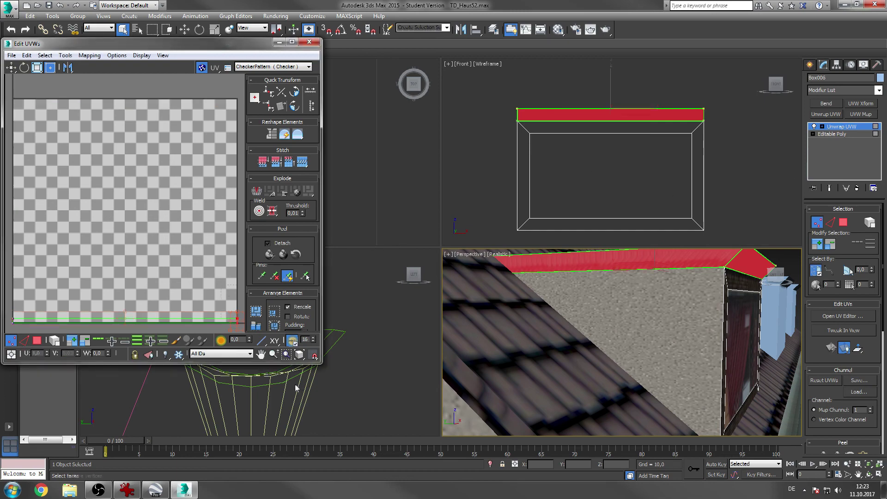
{"action": "middle_click_drag", "start_coordinate": [668, 282], "coordinate": [708, 307], "text": "alt"}
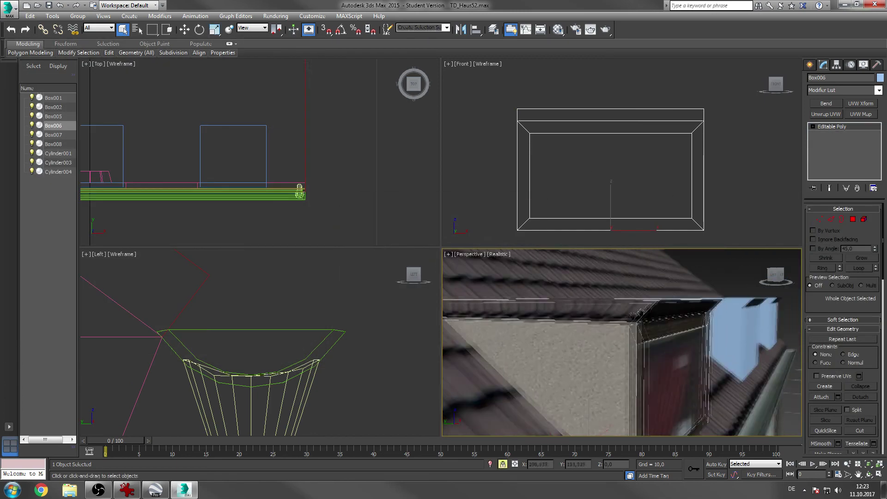
{"action": "scroll", "coordinate": [632, 295], "scroll_direction": "down", "scroll_amount": 3}
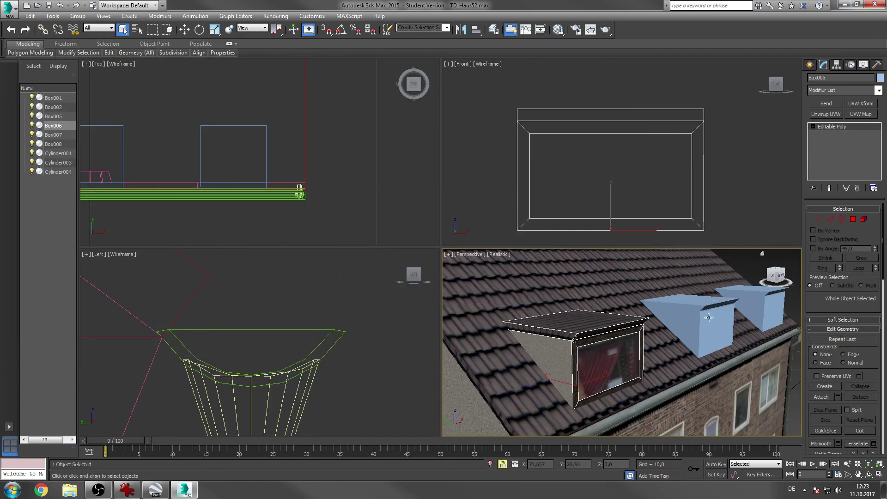
{"action": "left_click", "coordinate": [763, 254]}
{"action": "right_click", "coordinate": [264, 134]}
{"action": "right_click", "coordinate": [476, 425]}
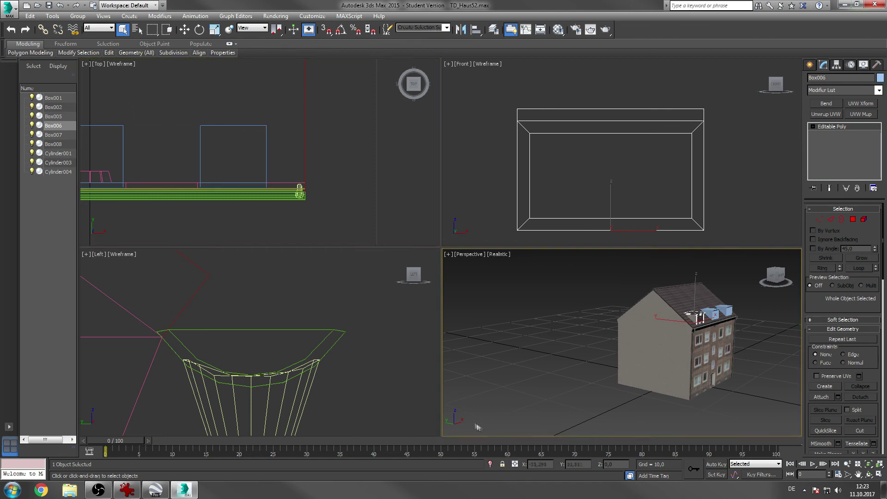
- Delete the two untextured dormers and clone the textured dormer twice along the roof to replace them
{"action": "key", "text": "space"}
{"action": "left_click", "coordinate": [707, 312]}
{"action": "middle_click_drag", "start_coordinate": [662, 303], "coordinate": [583, 324], "text": "alt"}
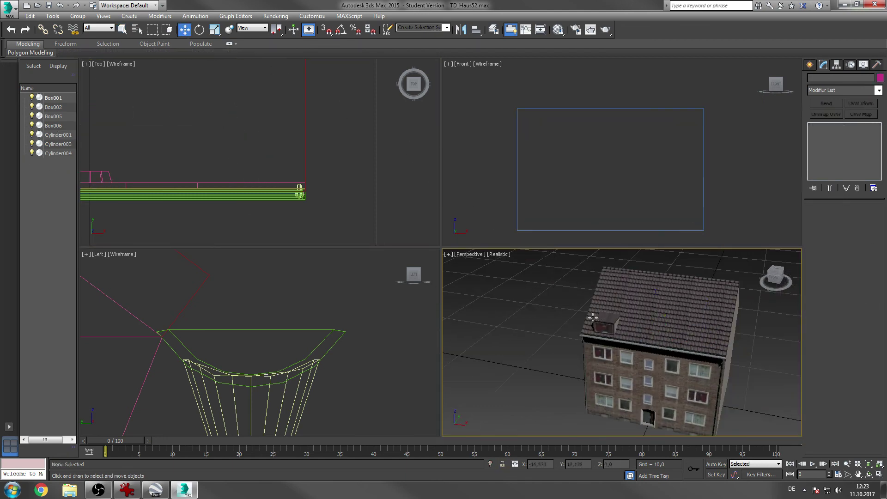
{"action": "left_click", "coordinate": [651, 332]}
{"action": "left_click_drag", "start_coordinate": [652, 332], "coordinate": [653, 331], "text": "shift"}
{"action": "left_click", "coordinate": [444, 283]}
- Set the absolute world X position of the outermost dormer copy to 5, mirroring the original dormer at the opposite end of the roof
{"action": "key", "text": "F12"}
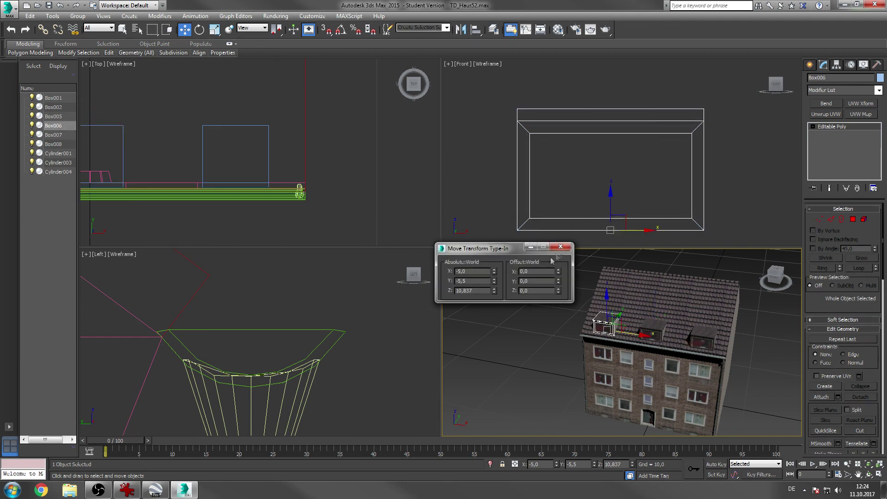
{"action": "left_click", "coordinate": [560, 247]}
{"action": "left_click", "coordinate": [703, 337]}
{"action": "key", "text": "F12"}
{"action": "double_click", "coordinate": [471, 271]}
{"action": "type", "text": "5"}
{"action": "key", "text": "Return"}
{"action": "left_click", "coordinate": [730, 371]}
{"action": "middle_click_drag", "start_coordinate": [730, 370], "coordinate": [687, 325], "text": "alt"}
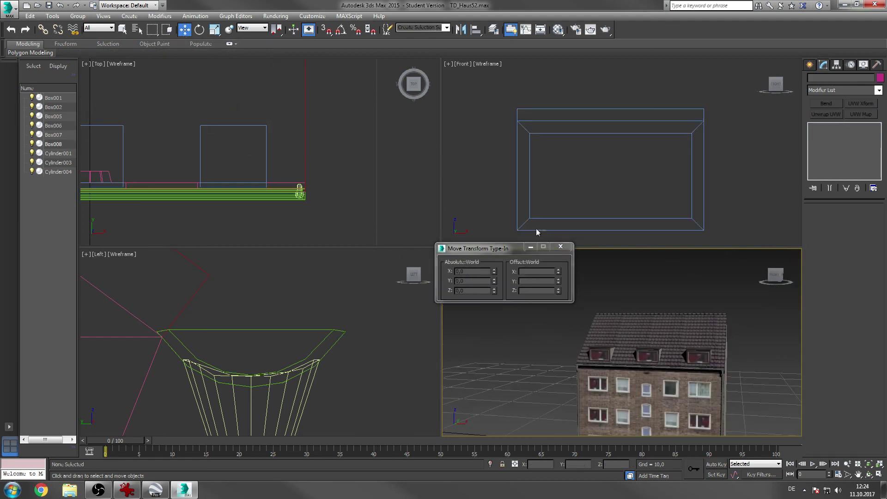
{"action": "left_click", "coordinate": [561, 247]}
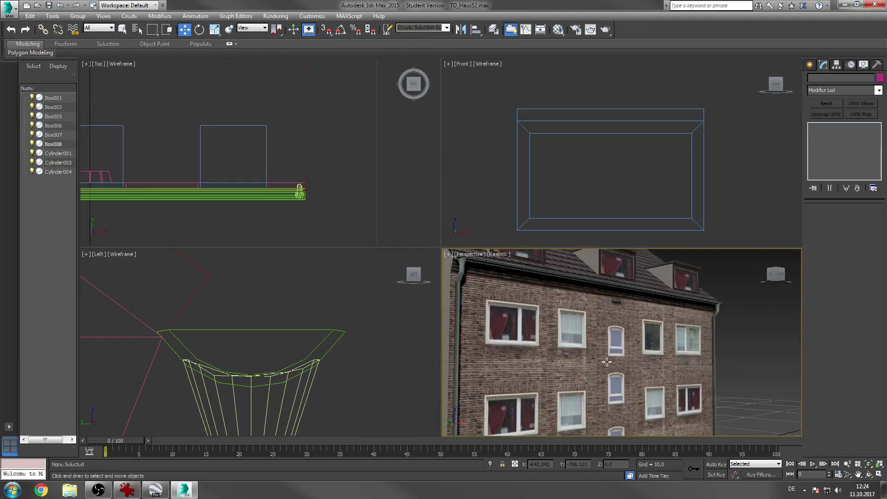
- Render the perspective view showing the textured house front with its dormers, inspect the image, and close the render windows
{"action": "middle_click_drag", "start_coordinate": [606, 363], "coordinate": [636, 276]}
{"action": "scroll", "coordinate": [636, 276], "scroll_direction": "down", "scroll_amount": 10}
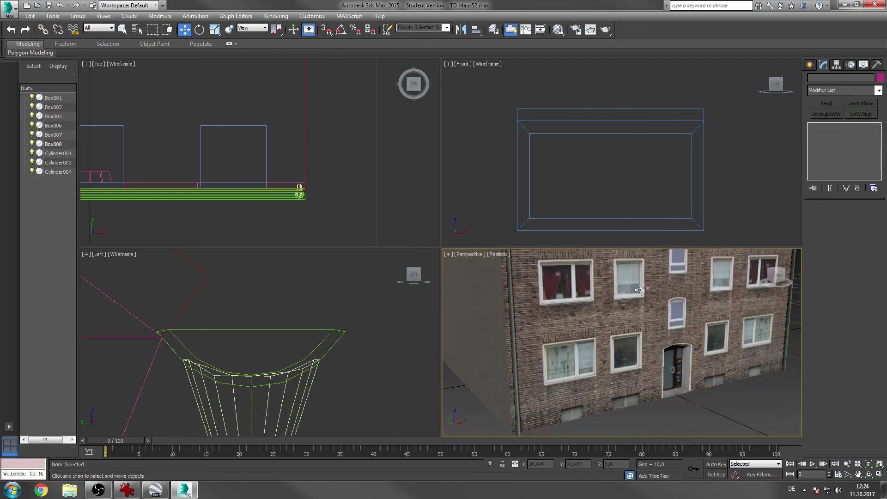
{"action": "key", "text": "q"}
{"action": "middle_click_drag", "start_coordinate": [745, 358], "coordinate": [716, 323], "text": "alt"}
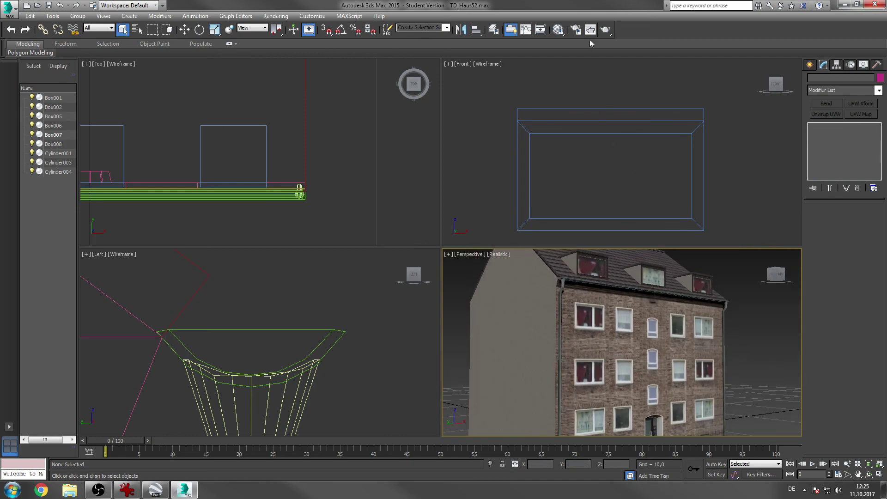
{"action": "left_click", "coordinate": [575, 29]}
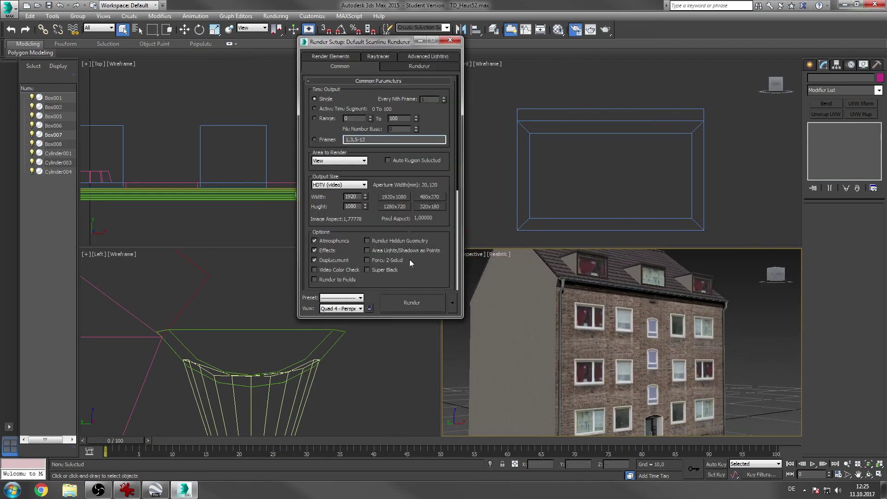
{"action": "left_click", "coordinate": [423, 306]}
{"action": "left_click", "coordinate": [426, 5]}
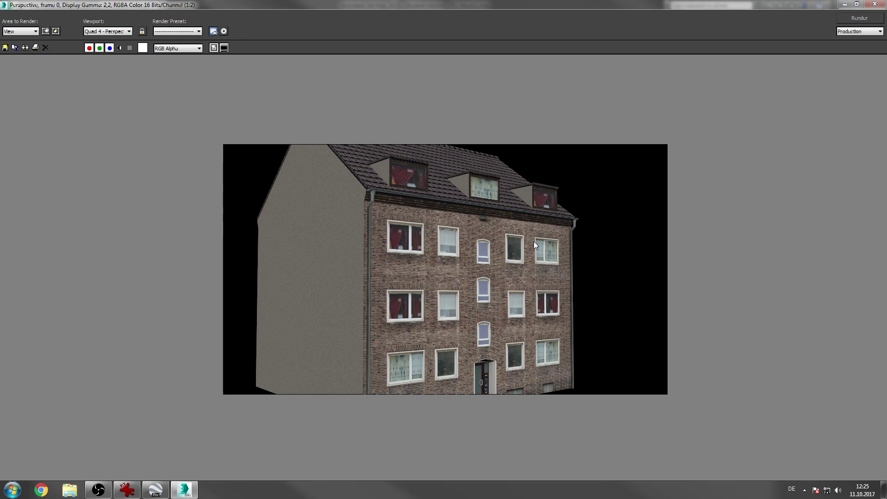
{"action": "left_click", "coordinate": [875, 5]}
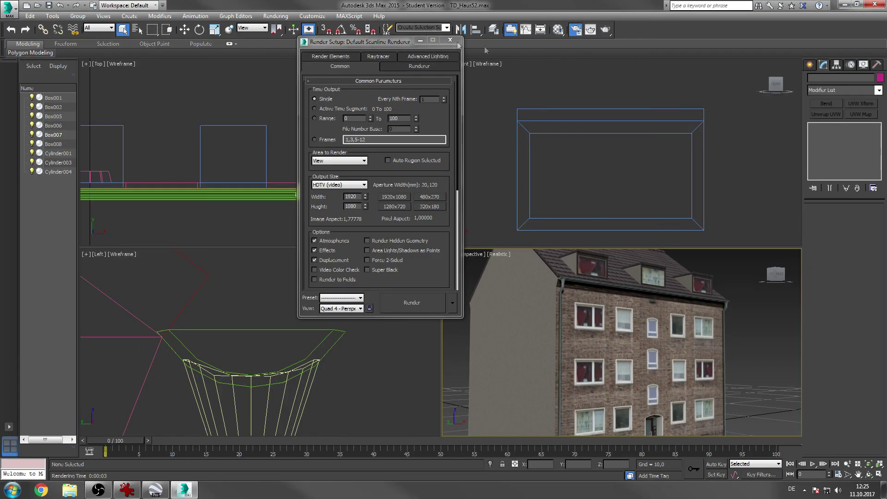
{"action": "left_click", "coordinate": [459, 38]}
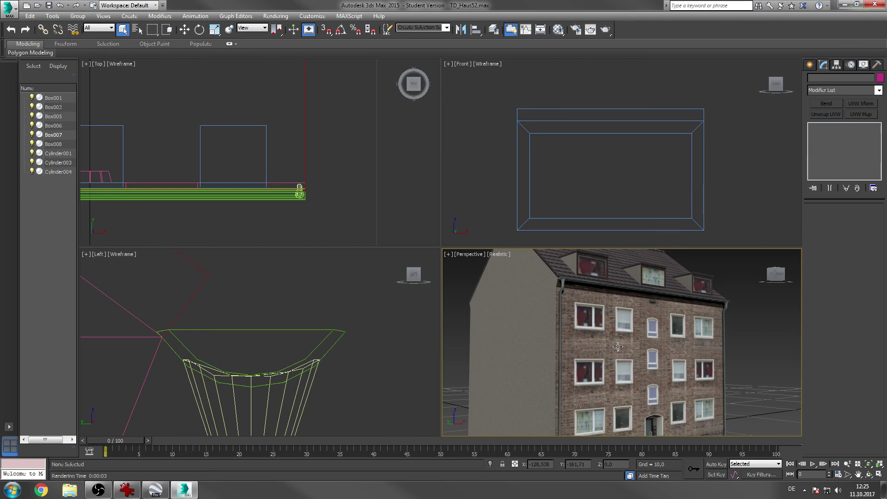